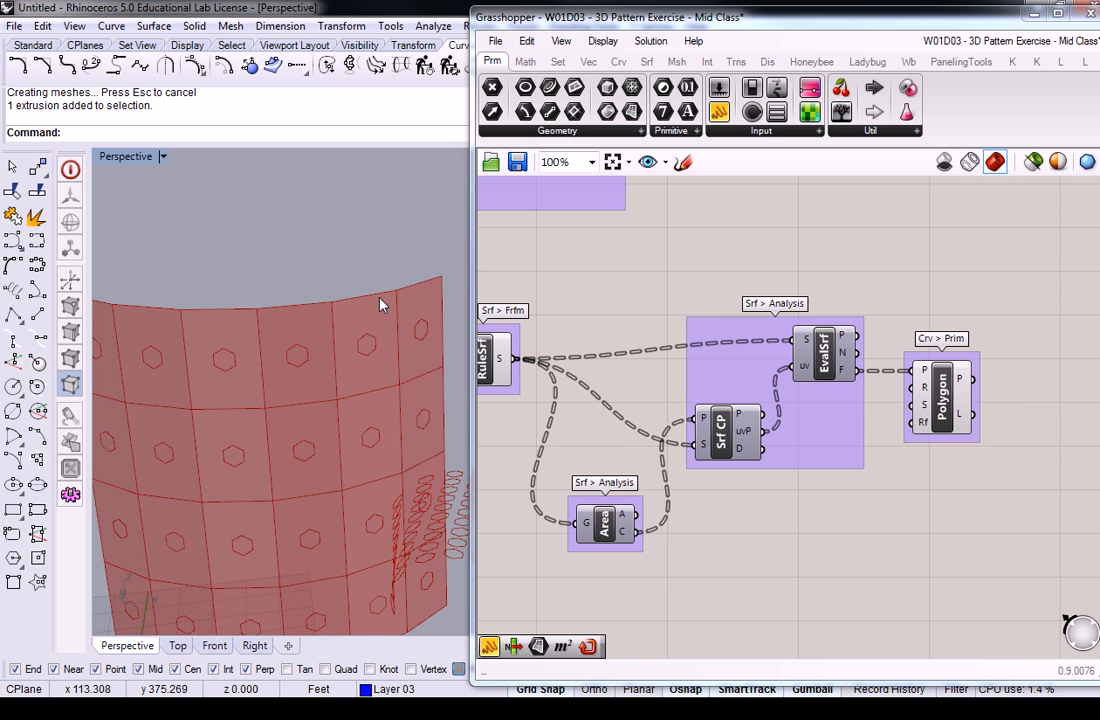
Examine the hexagons on the curved surface panels in the perspective and top views
right_click_drag(380, 304, 281, 352)
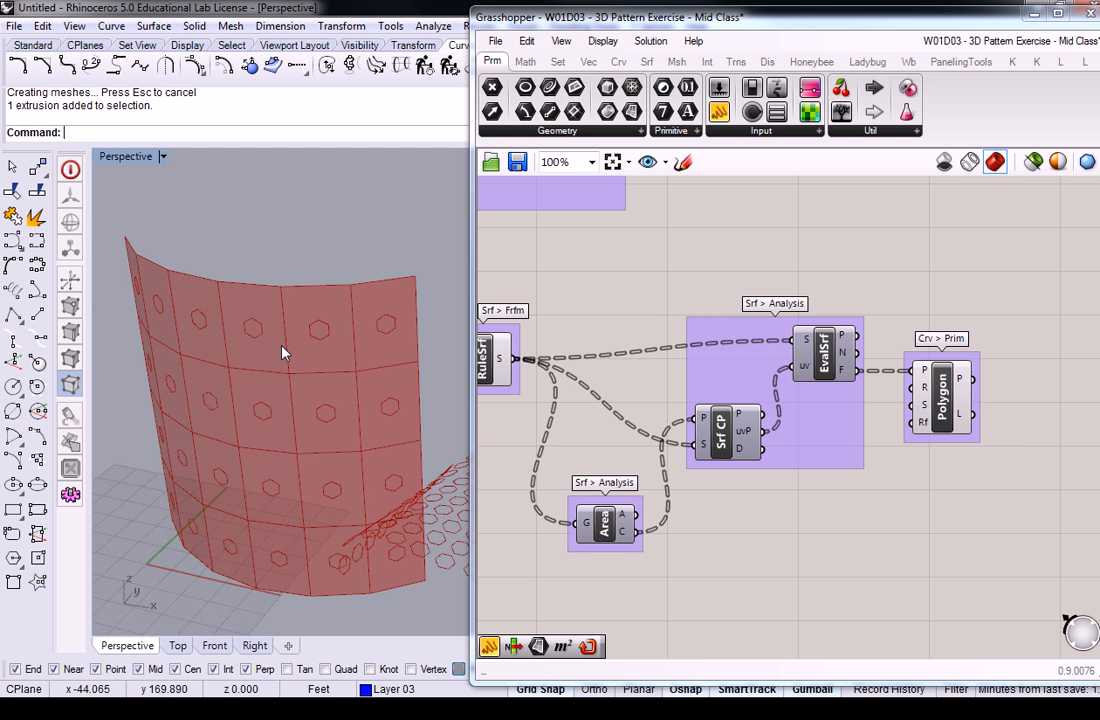
scroll(290, 355, "up", 3)
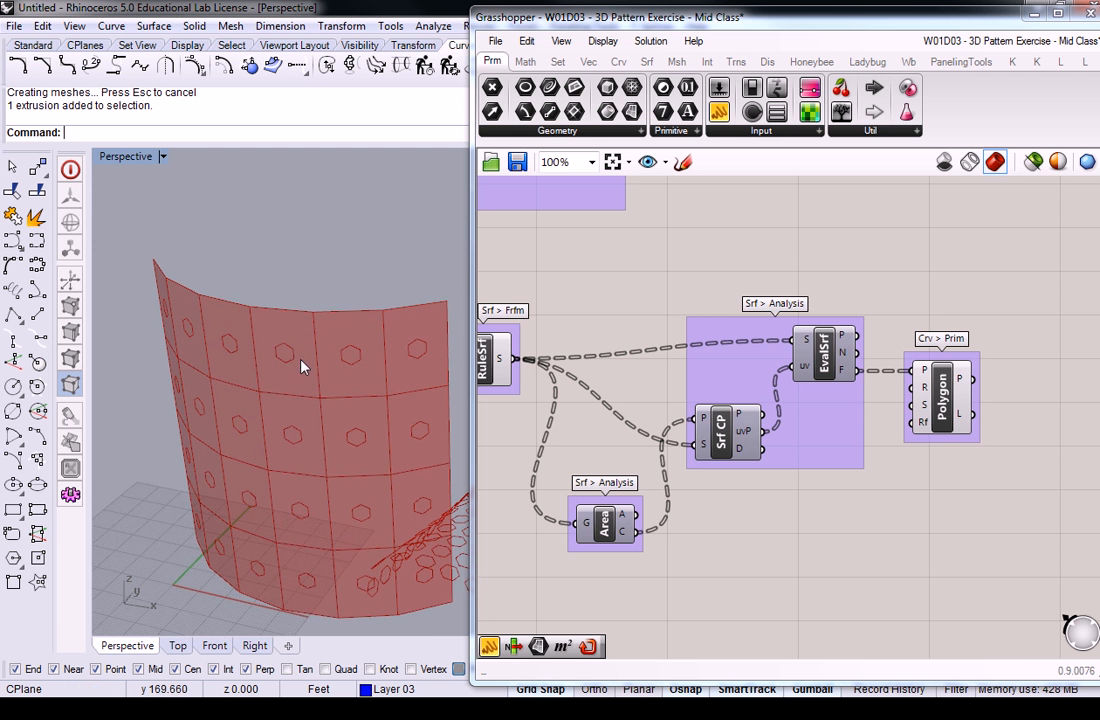
scroll(298, 340, "up", 2)
right_click_drag(297, 339, 213, 235)
double_click(145, 157)
right_click_drag(152, 205, 355, 216)
scroll(161, 211, "down", 6)
scroll(255, 264, "up", 10)
right_click_drag(208, 230, 294, 298)
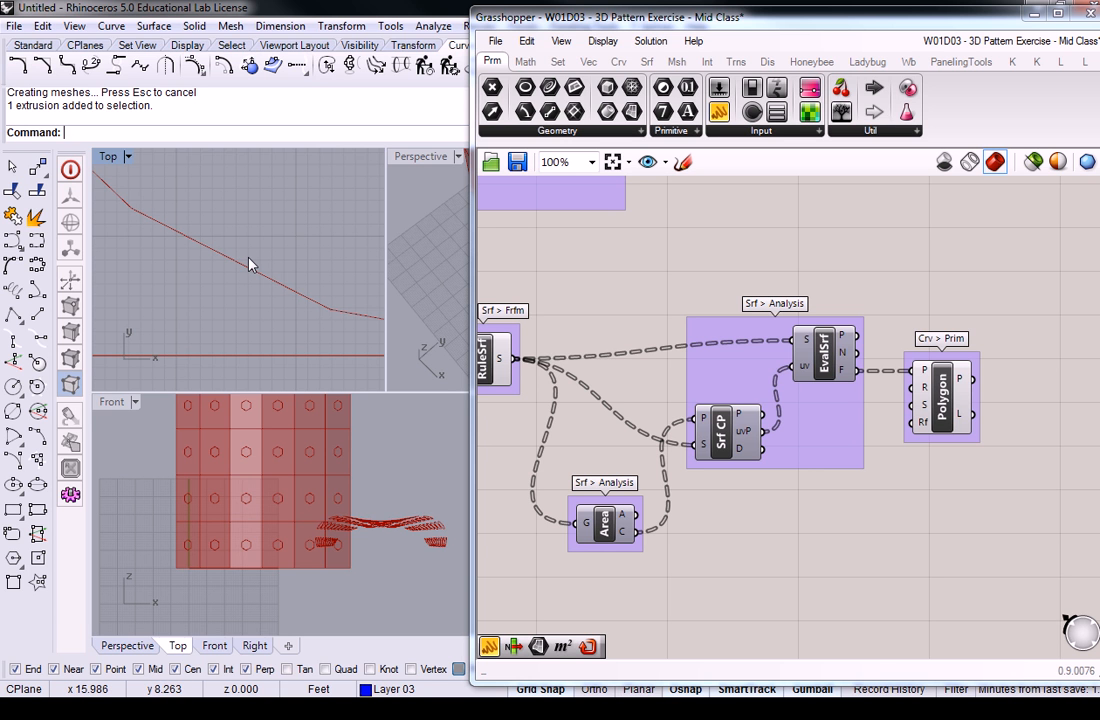
Add a Surface parameter beside the Polygon component and connect the Polygon output P to it
right_click_drag(935, 370, 822, 340)
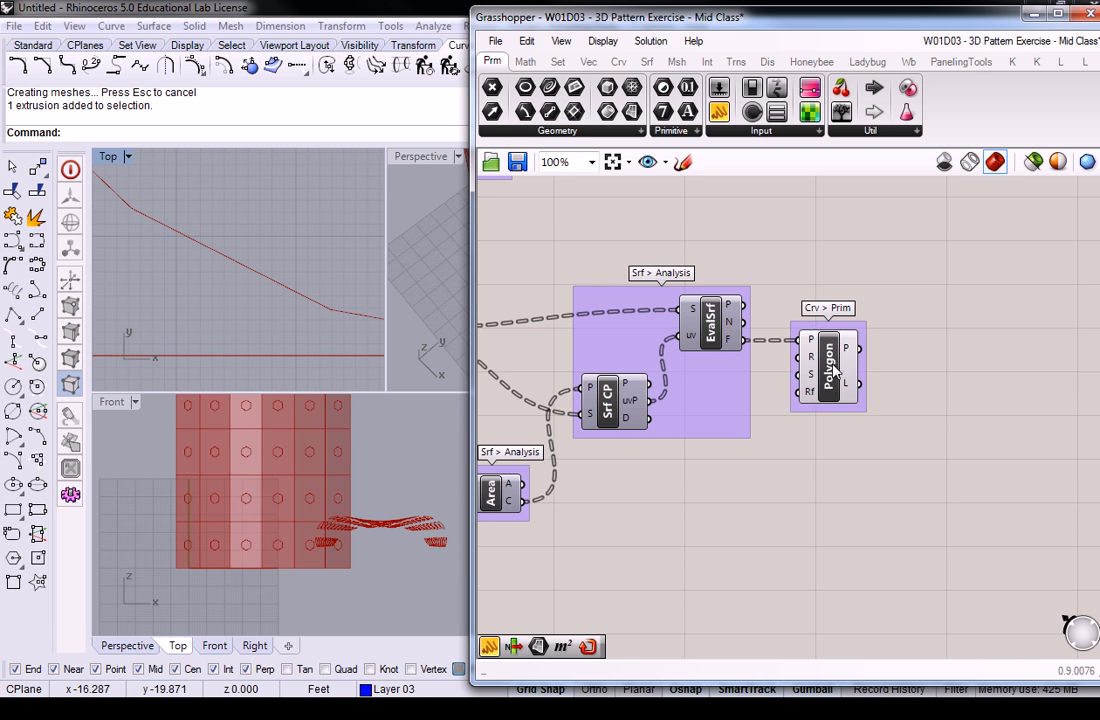
left_click_drag(832, 370, 841, 501)
right_click_drag(841, 501, 858, 390)
left_click_drag(859, 392, 860, 270)
right_click_drag(731, 363, 719, 418)
left_click_drag(826, 358, 826, 354)
left_click_drag(631, 113, 933, 332)
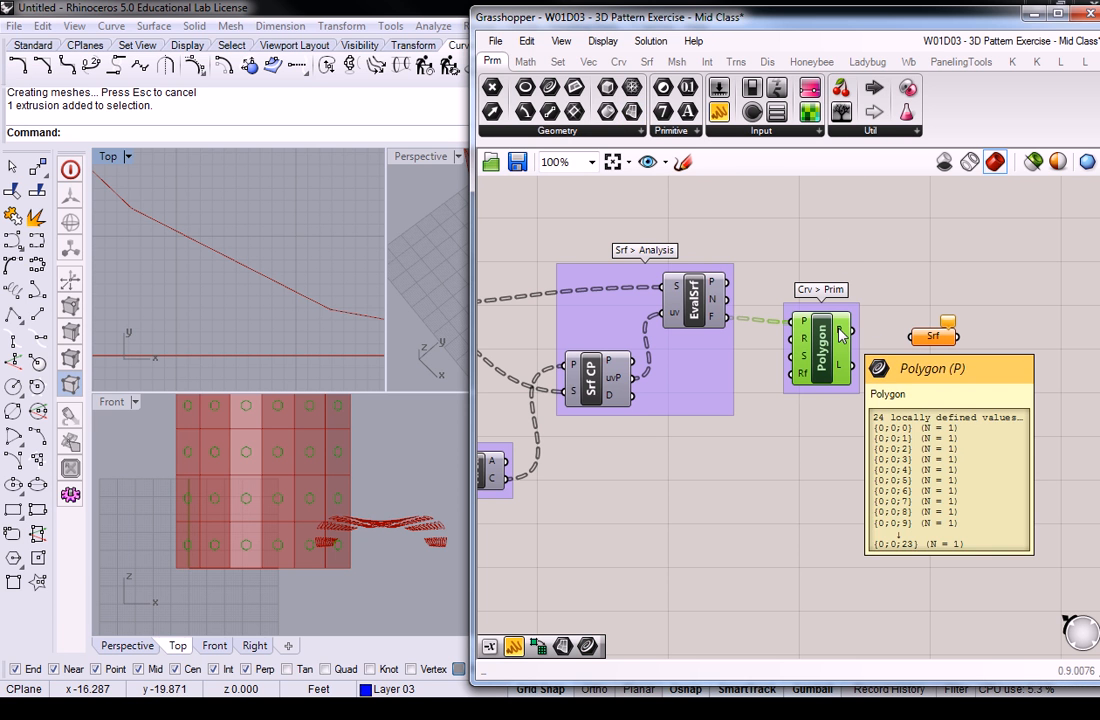
left_click_drag(849, 330, 917, 332)
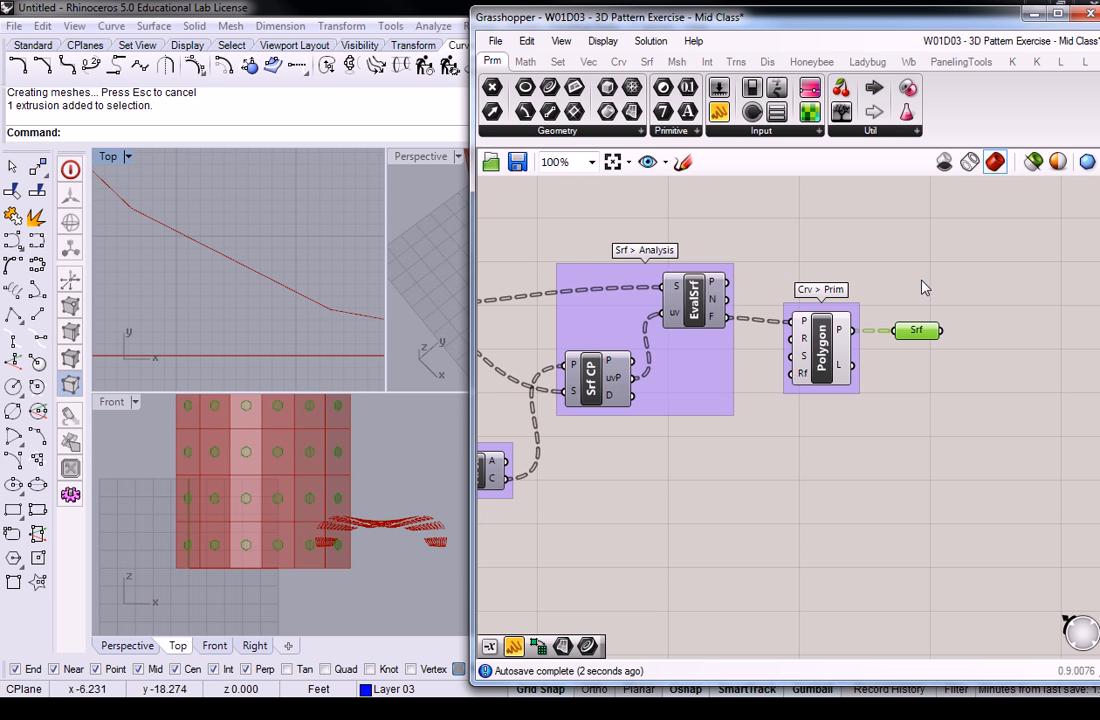
Move the Area, Srf CP, EvalSrf and Polygon components lower on the canvas, below the level of the Srf parameter
scroll(930, 285, "down", 3)
scroll(768, 282, "up", 2)
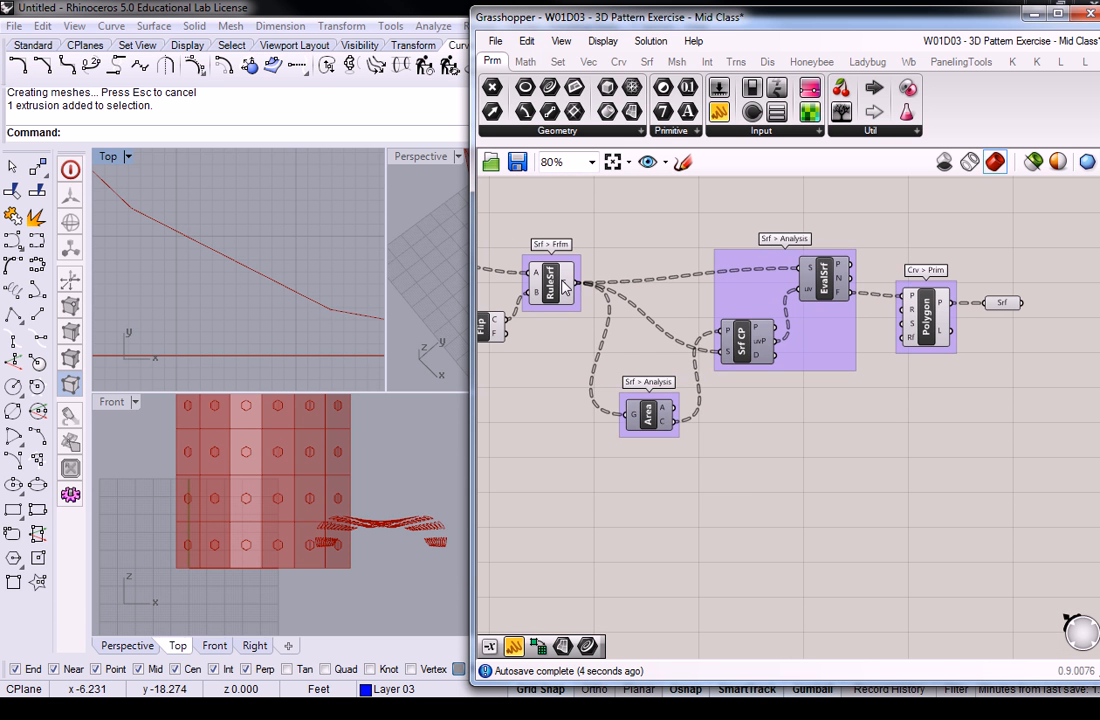
mouse_move(564, 287)
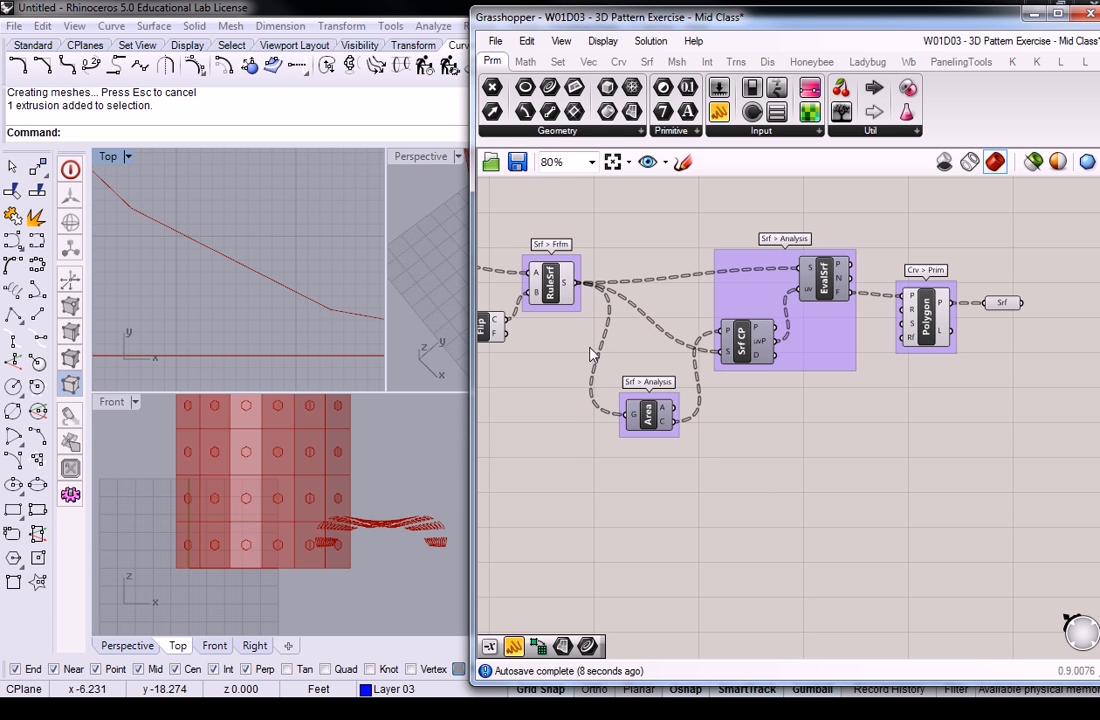
left_click_drag(869, 217, 747, 383)
left_click(788, 245)
left_click_drag(933, 317, 921, 366)
left_click(912, 265)
right_click_drag(912, 265, 860, 324)
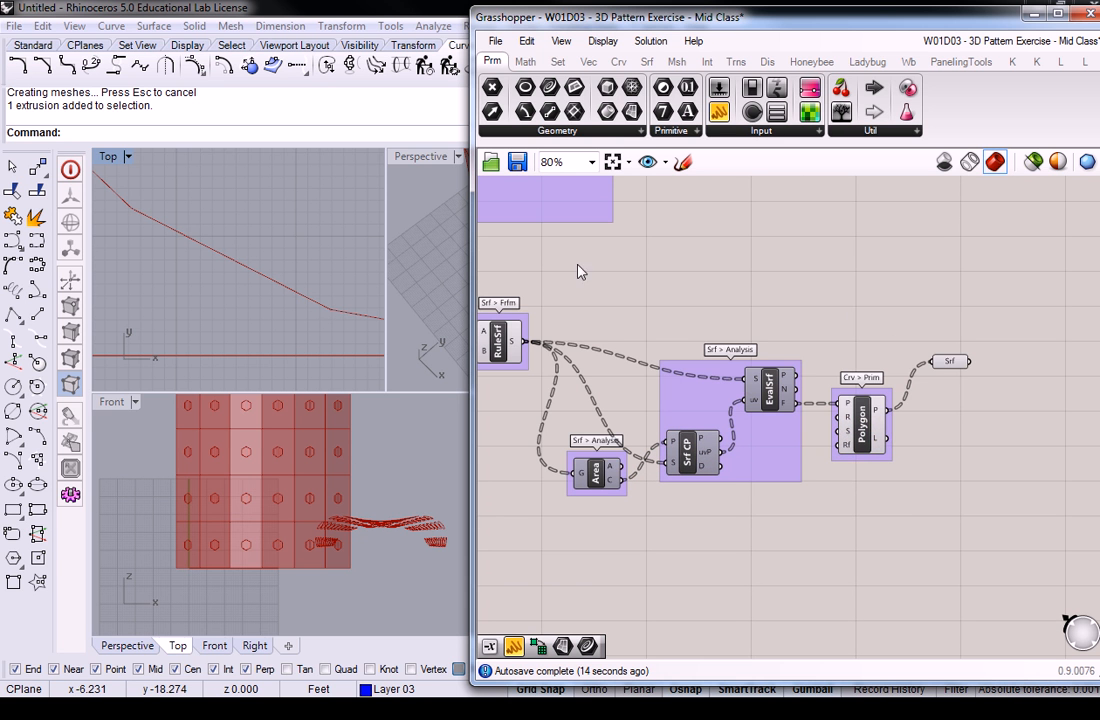
Review the Solid Difference setup in the earlier definition and compare the data structures of the Srf parameter and the RuleSrf output
right_click_drag(712, 270, 818, 346)
scroll(820, 330, "down", 5)
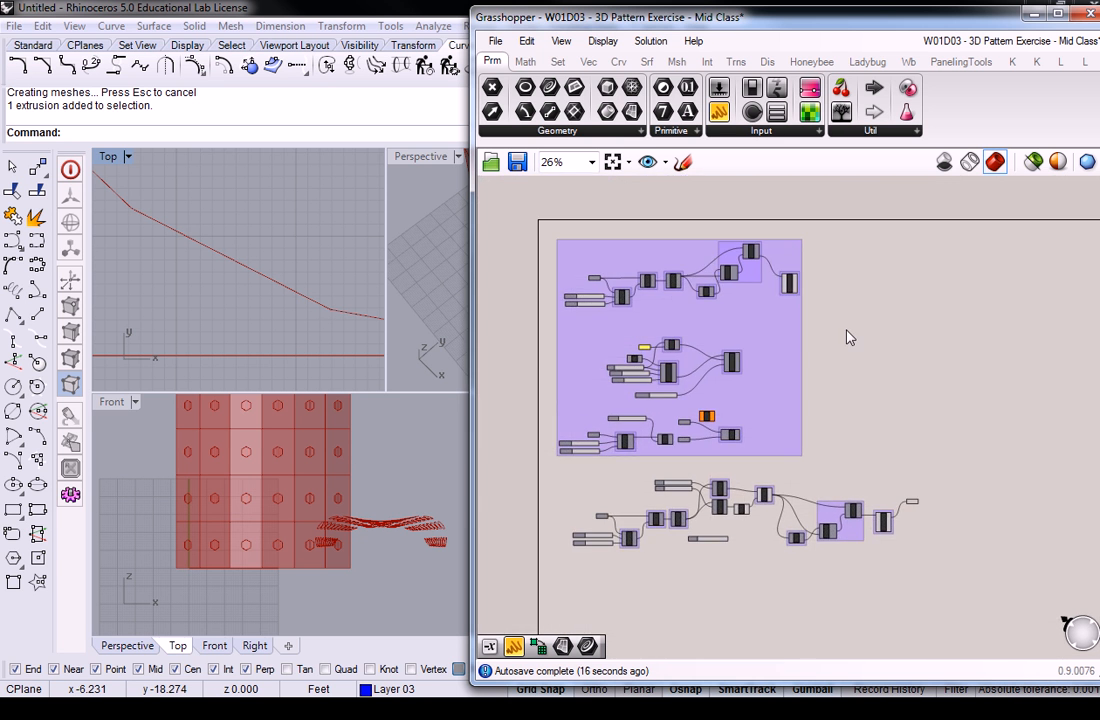
scroll(713, 430, "up", 4)
scroll(713, 430, "up", 2)
right_click_drag(713, 430, 738, 401)
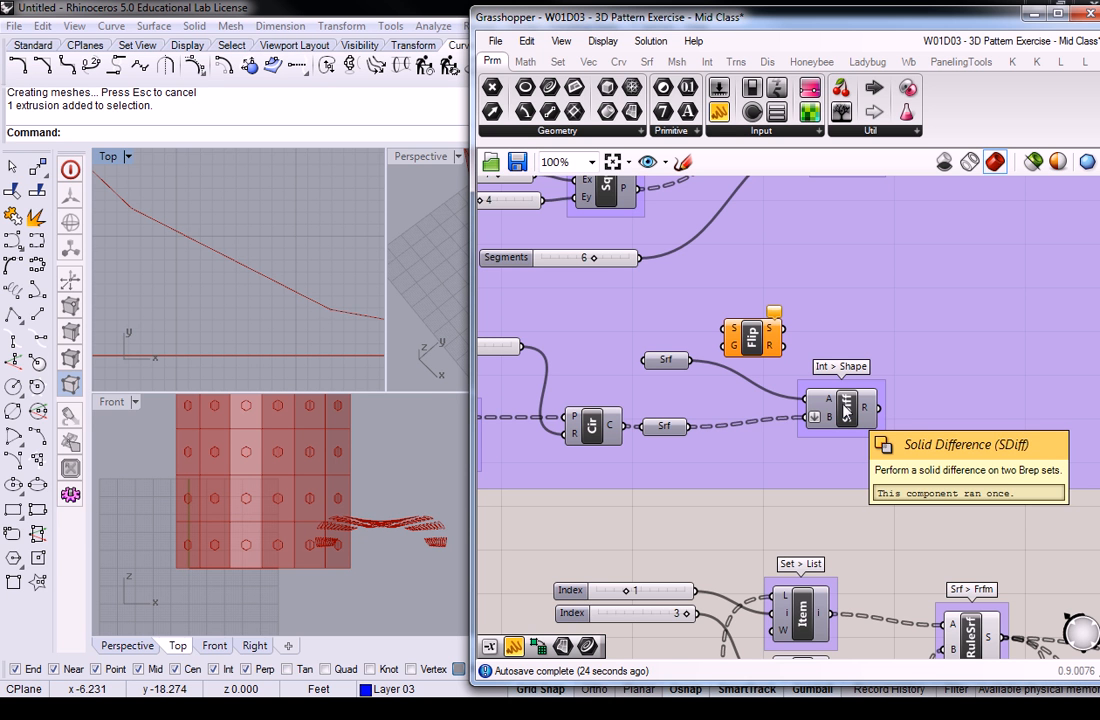
right_click_drag(1050, 517, 792, 391)
scroll(1005, 486, "down", 1)
right_click_drag(1005, 486, 727, 381)
scroll(925, 421, "up", 2)
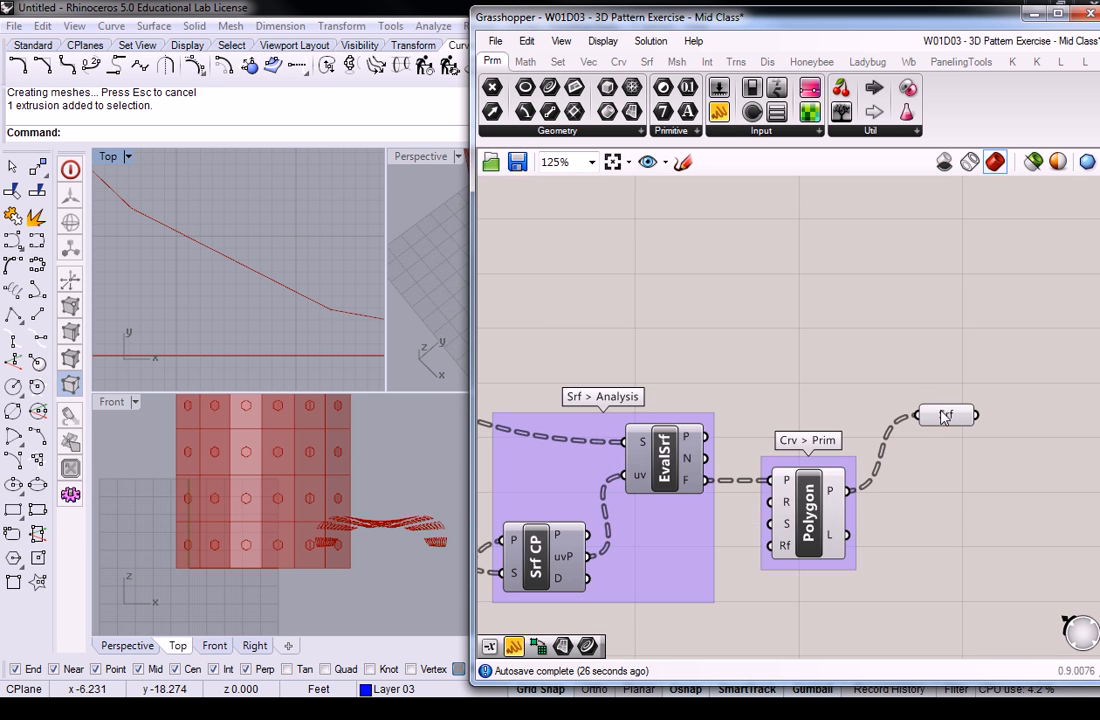
mouse_move(944, 418)
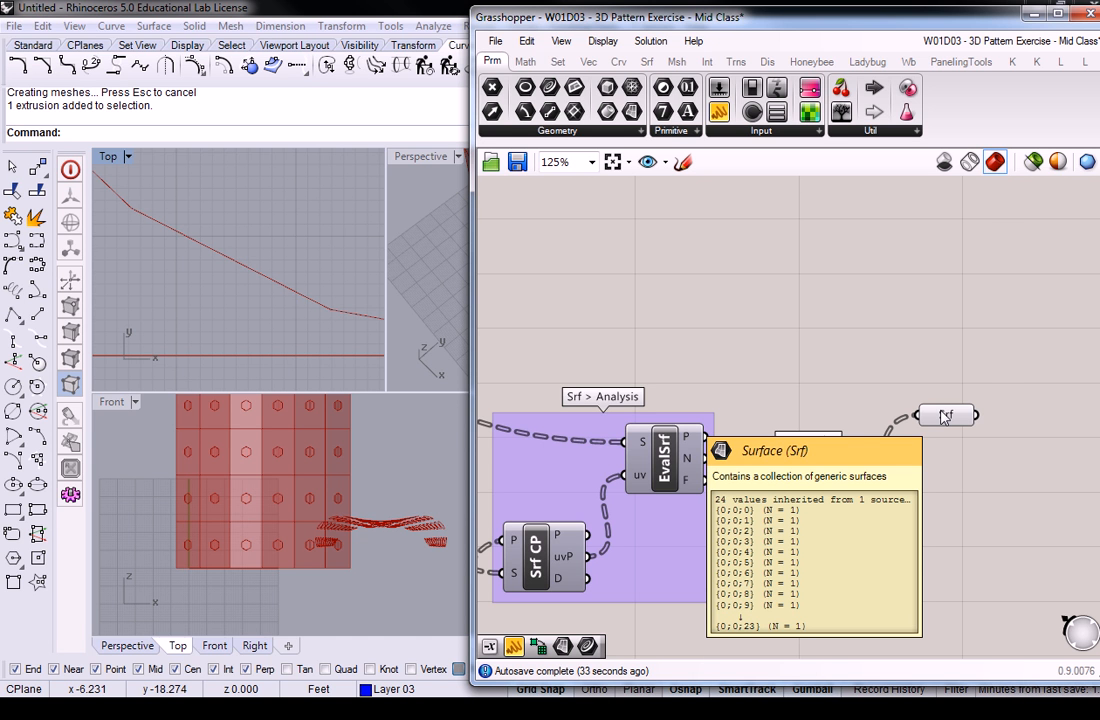
scroll(730, 344, "down", 4)
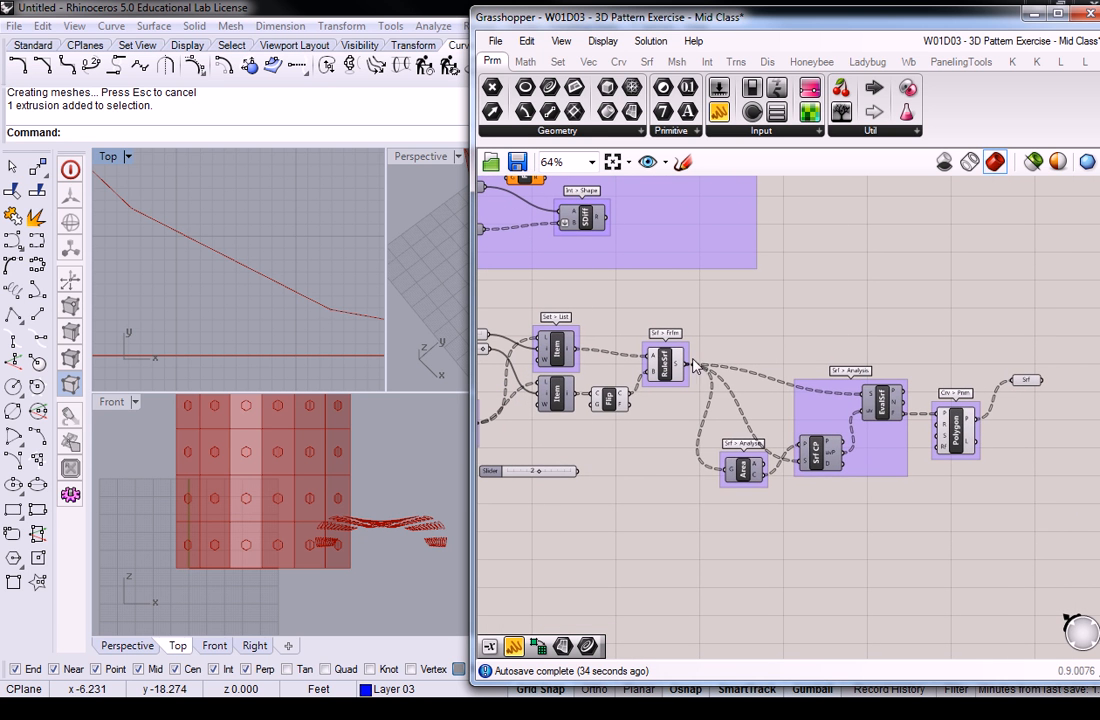
mouse_move(678, 366)
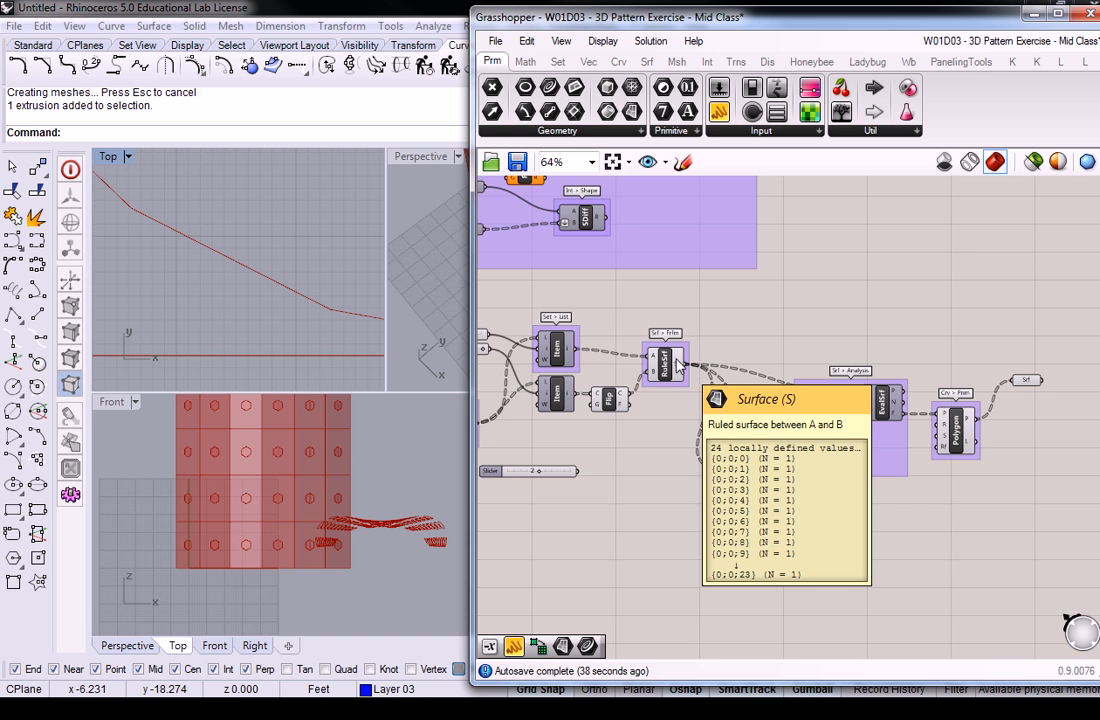
right_click_drag(737, 334, 670, 373)
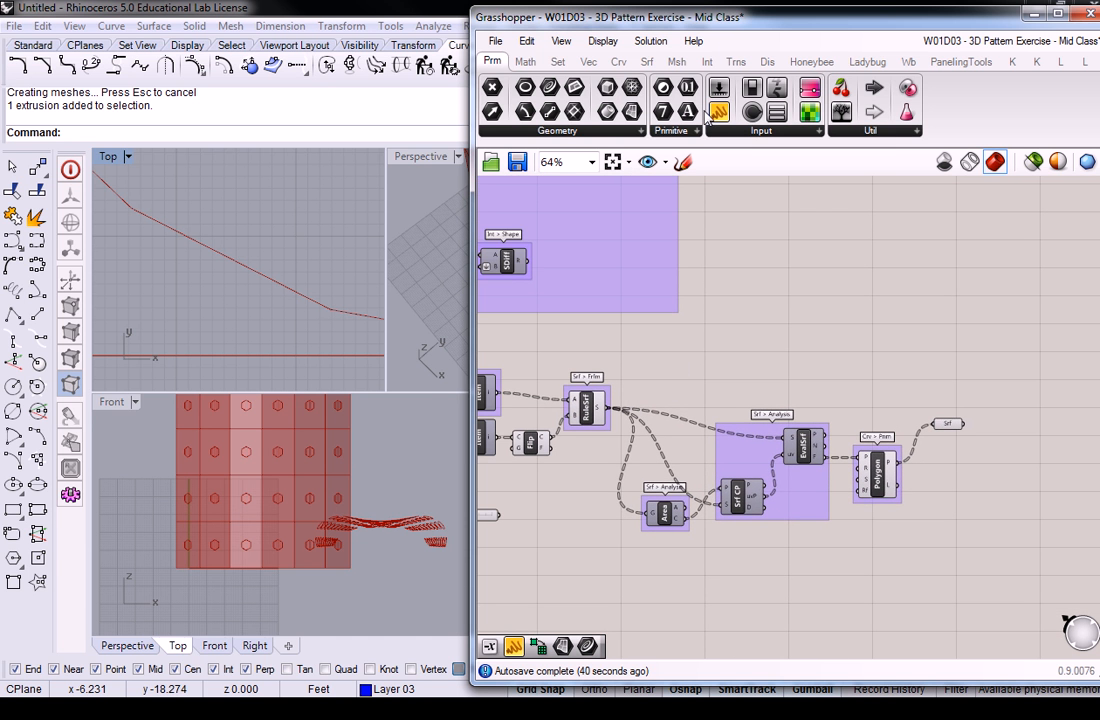
Add a Solid Difference component to the canvas beyond the Srf parameter
right_click_drag(632, 207, 699, 234)
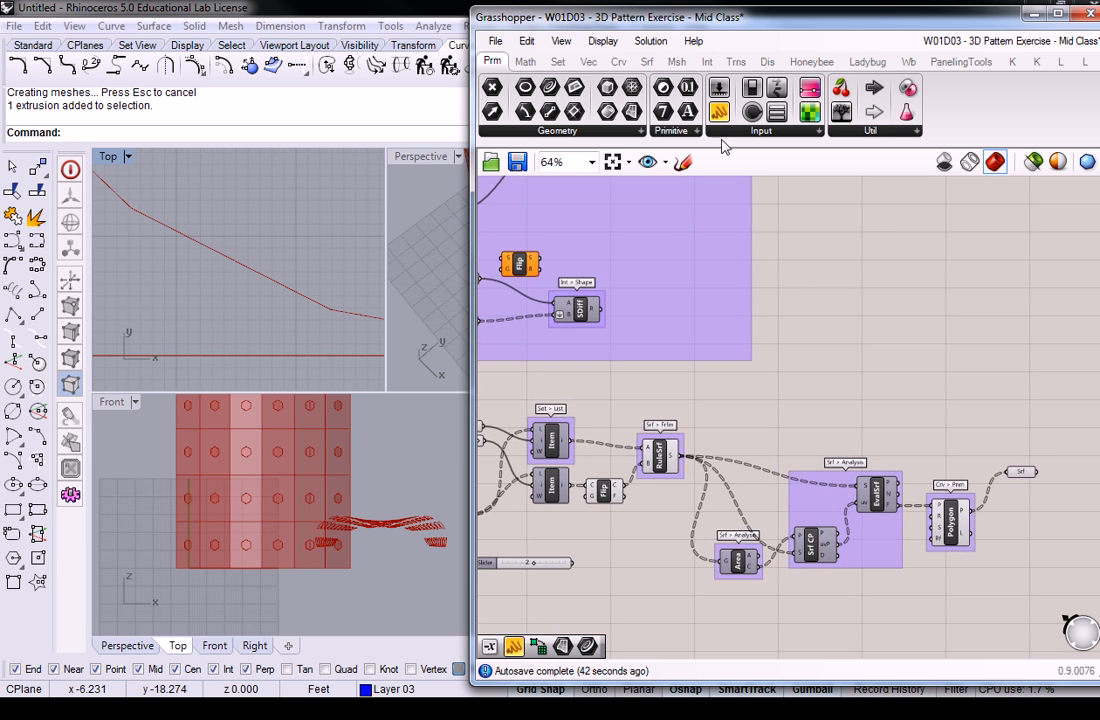
left_click(707, 62)
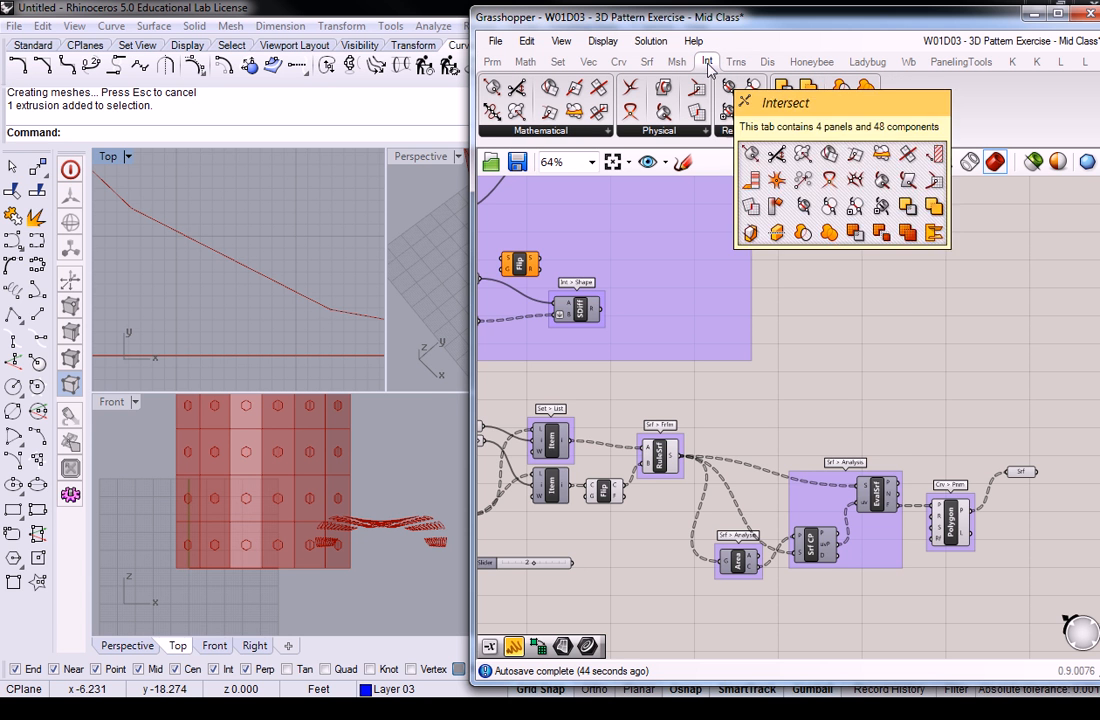
left_click(858, 138)
left_click_drag(790, 162, 1064, 452)
right_click_drag(1064, 452, 1029, 437)
right_click_drag(960, 455, 955, 451)
Connect the Srf parameter to input B and the RuleSrf output to input A of the new Solid Difference component
left_click(976, 454)
left_click_drag(976, 453, 973, 457)
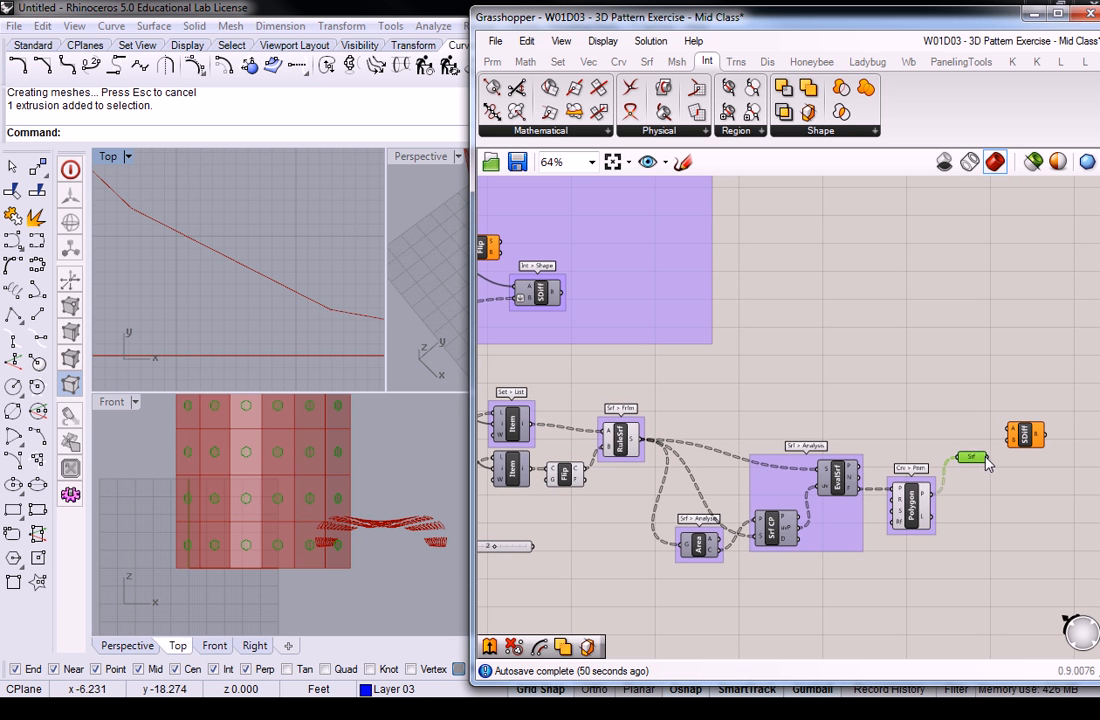
left_click(1003, 466)
left_click_drag(647, 450, 1012, 437)
left_click(1025, 447)
left_click(955, 390)
Turn off the preview of the ruled surface and the other selected components upstream of the Solid Difference
right_click_drag(955, 390, 998, 367)
left_click_drag(1036, 353, 565, 570)
middle_click(611, 452)
left_click(645, 420)
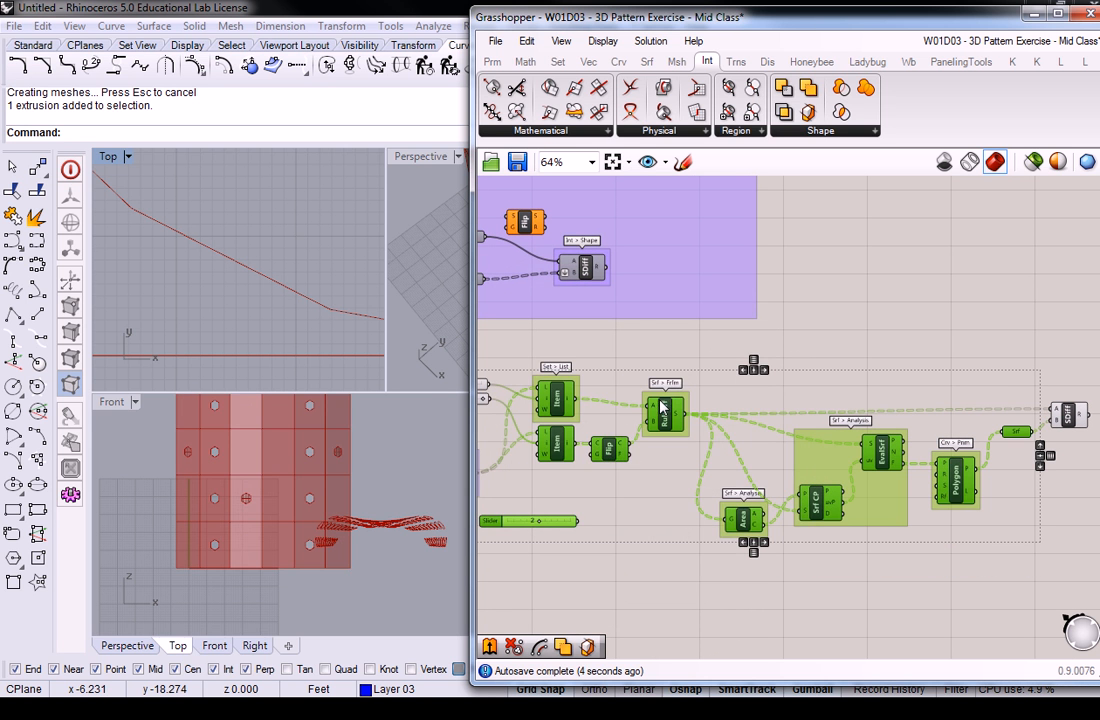
left_click(825, 385)
Inspect the hexagonal cutouts on the panels in the perspective view and highlight the polygon surfaces of the Srf parameter
double_click(405, 160)
right_click_drag(395, 310, 349, 329)
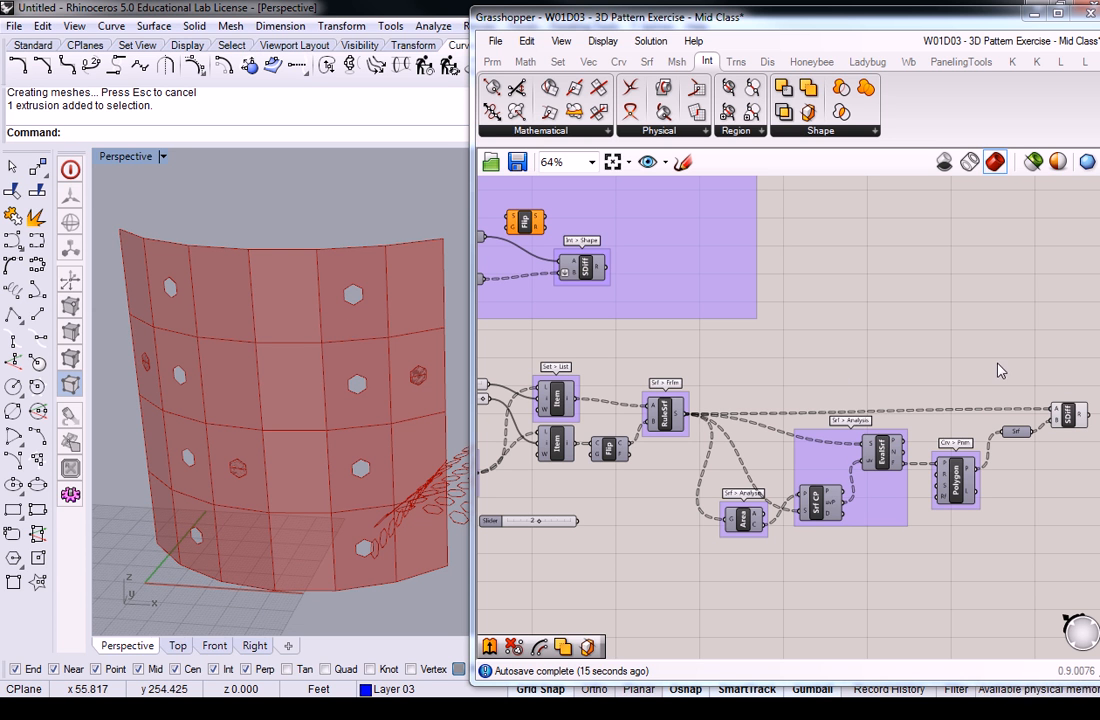
right_click(931, 349)
right_click_drag(450, 300, 292, 322)
scroll(327, 397, "up", 5)
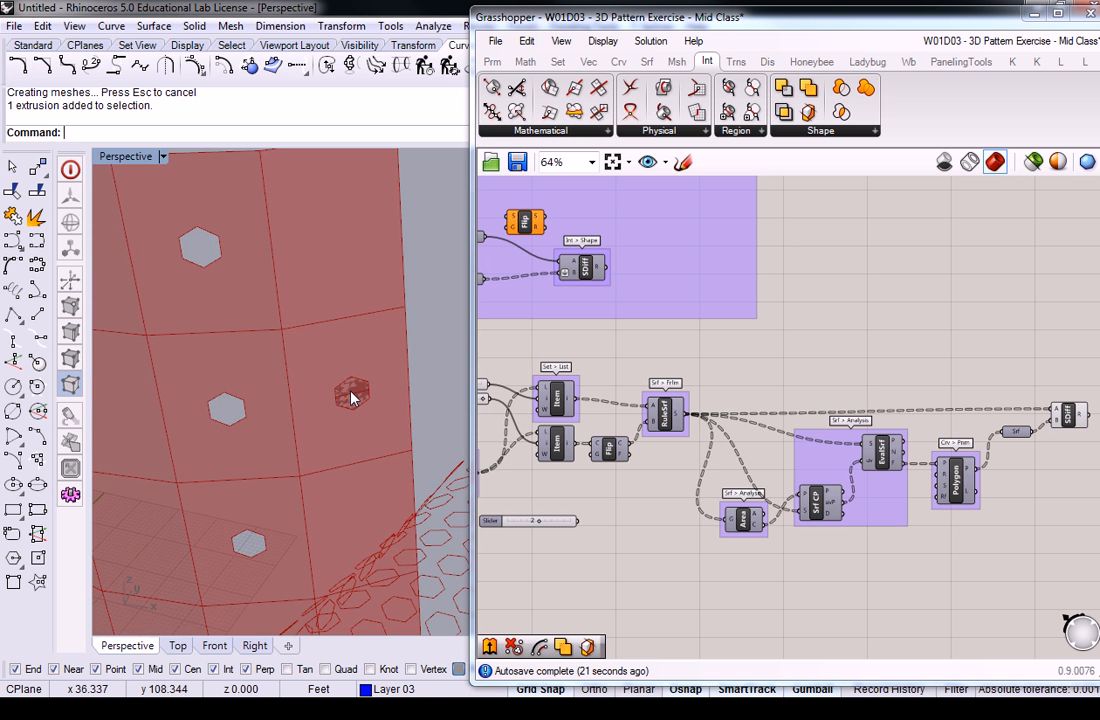
scroll(1012, 440, "up", 5)
left_click(1005, 452)
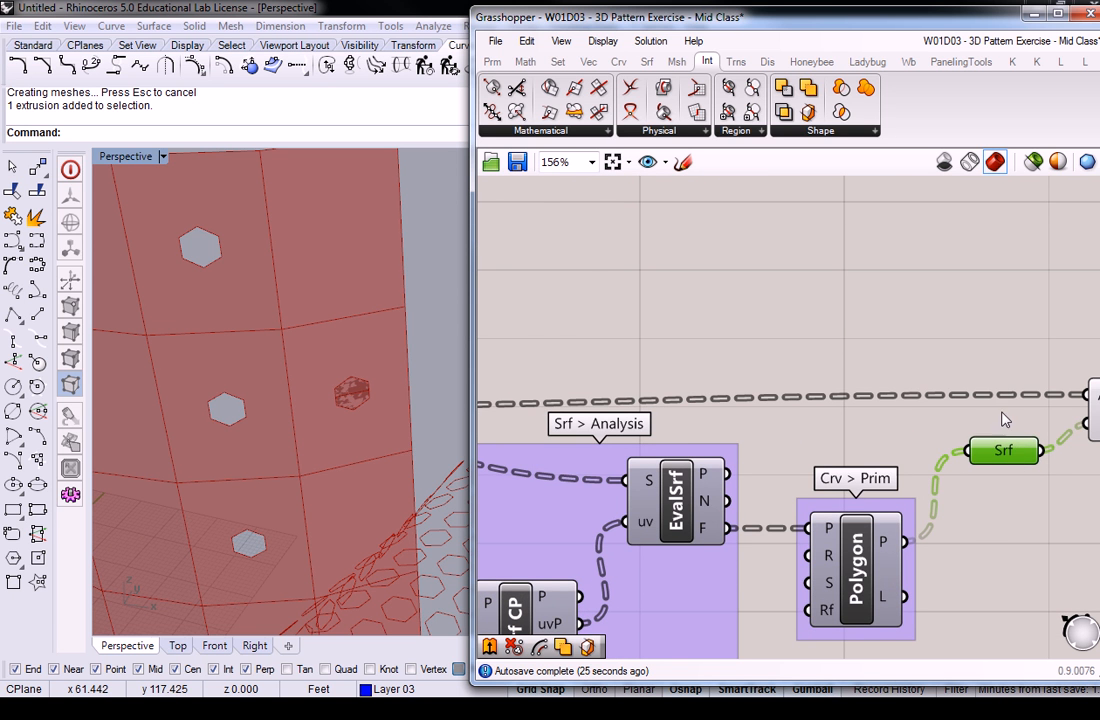
scroll(1002, 438, "down", 3)
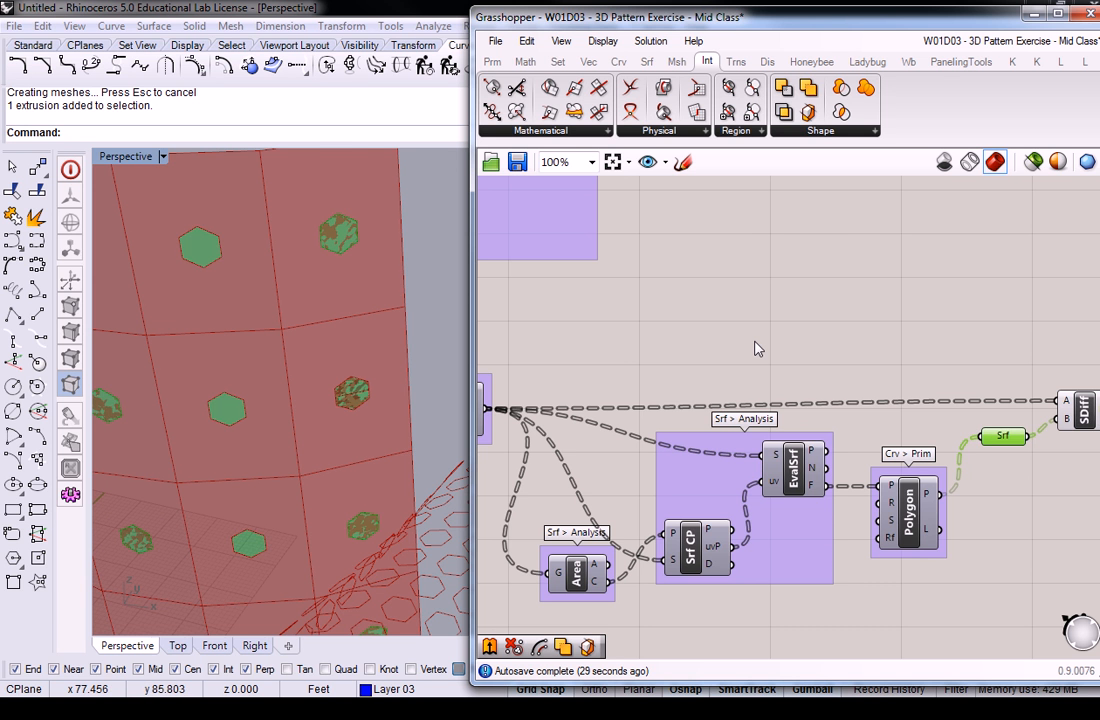
scroll(757, 348, "down", 2)
scroll(757, 348, "down", 3)
scroll(228, 393, "down", 2)
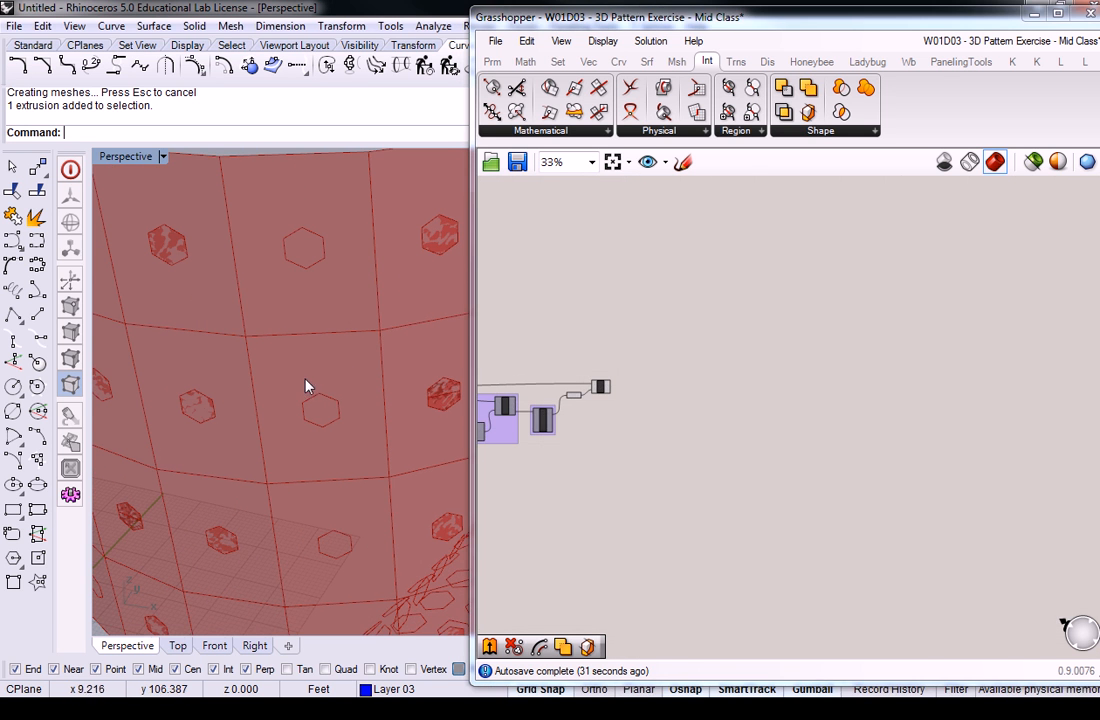
Turn off the preview of the Solid Difference component to isolate the hexagon surfaces in the perspective view
scroll(687, 376, "up", 2)
scroll(715, 408, "up", 2)
left_click_drag(845, 338, 763, 432)
middle_click(770, 400)
left_click(815, 355)
right_click_drag(304, 368, 390, 319)
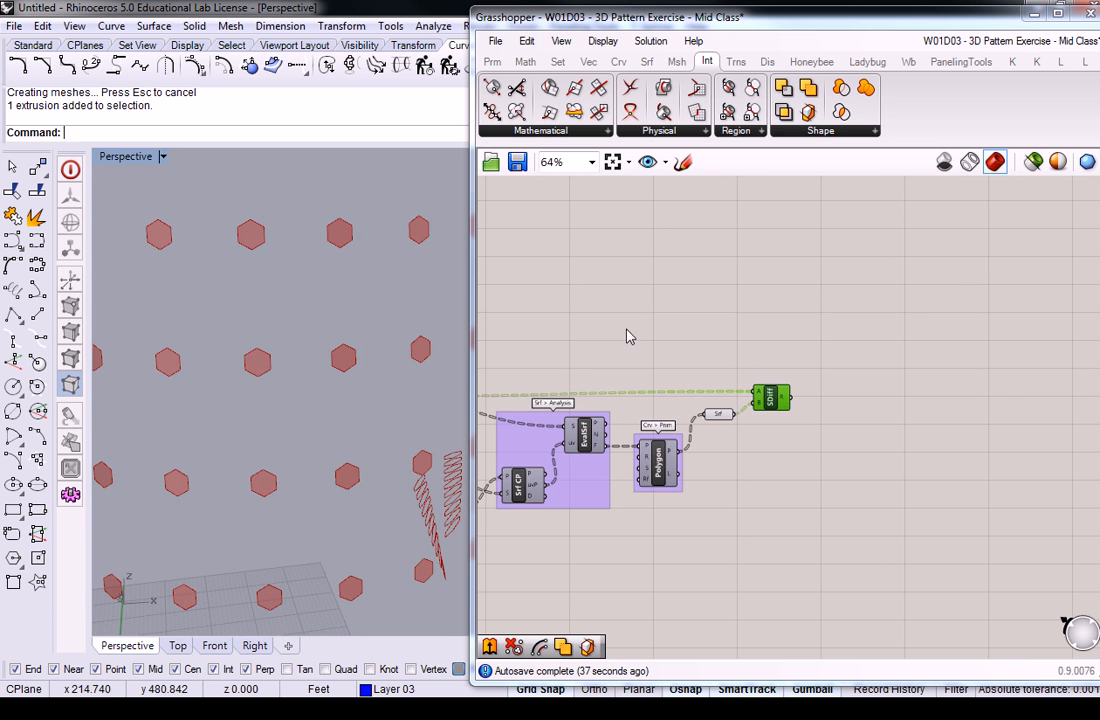
Check the data structures of the Srf parameter, the EvalSrf frame, the Polygon output and the Solid Difference inputs
scroll(511, 319, "up", 2)
right_click_drag(903, 368, 1004, 341)
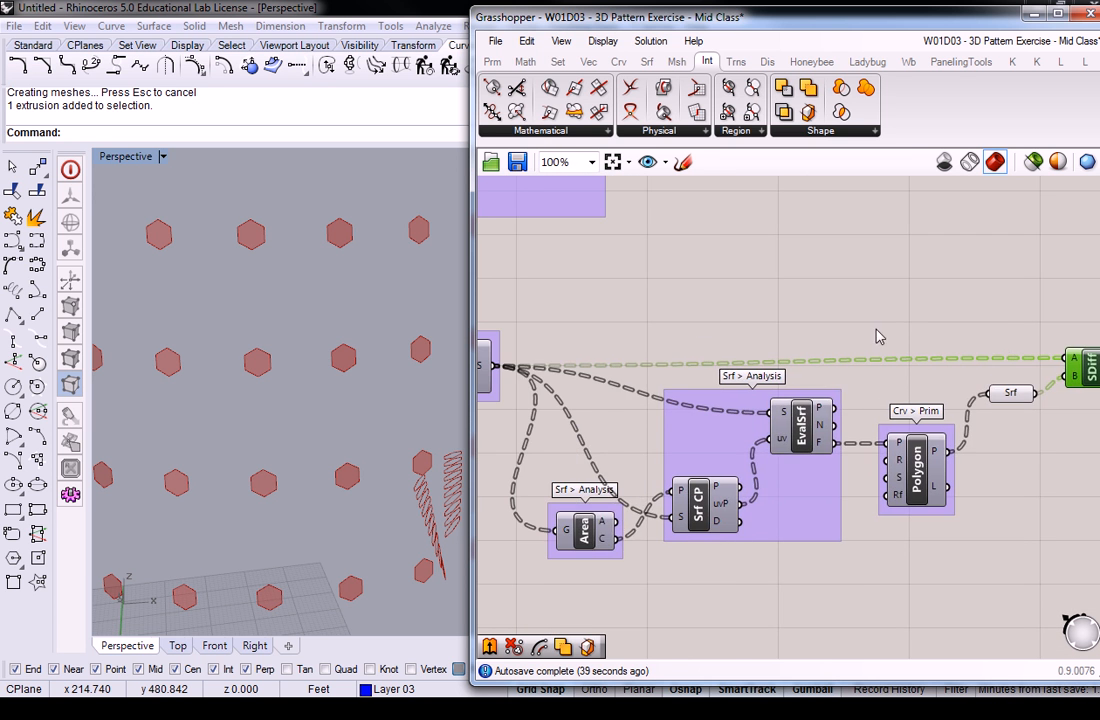
right_click_drag(611, 346, 771, 339)
scroll(835, 330, "down", 2)
right_click_drag(870, 345, 710, 350)
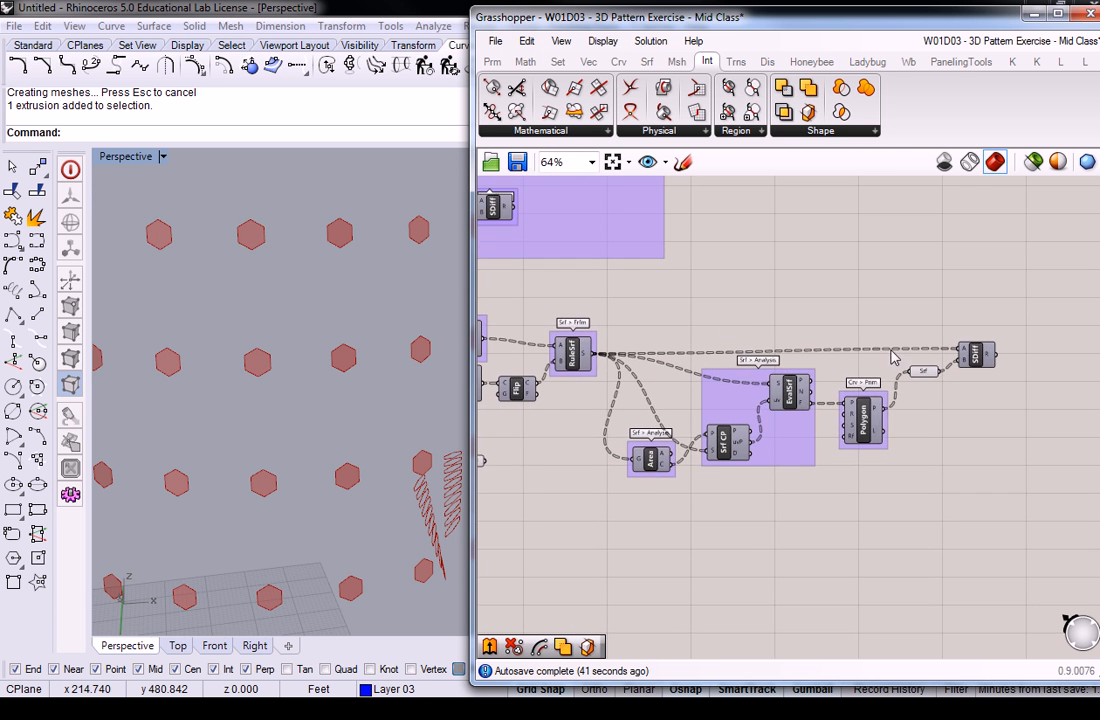
scroll(926, 386, "up", 2)
mouse_move(926, 386)
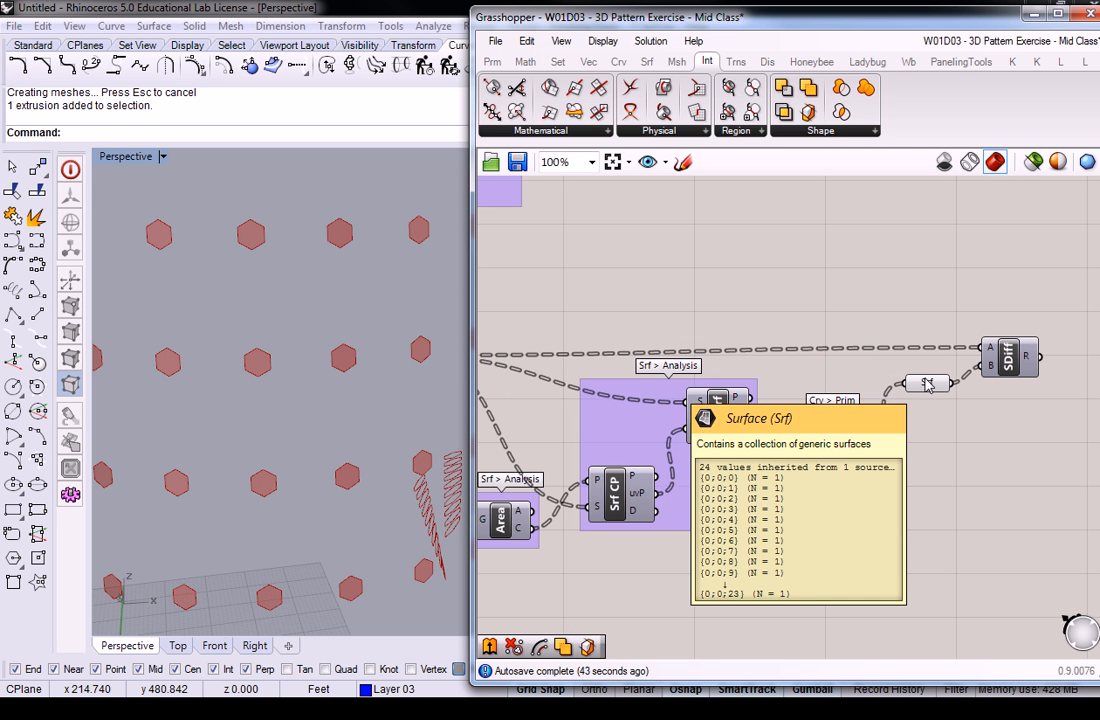
right_click_drag(993, 372, 915, 372)
mouse_move(917, 372)
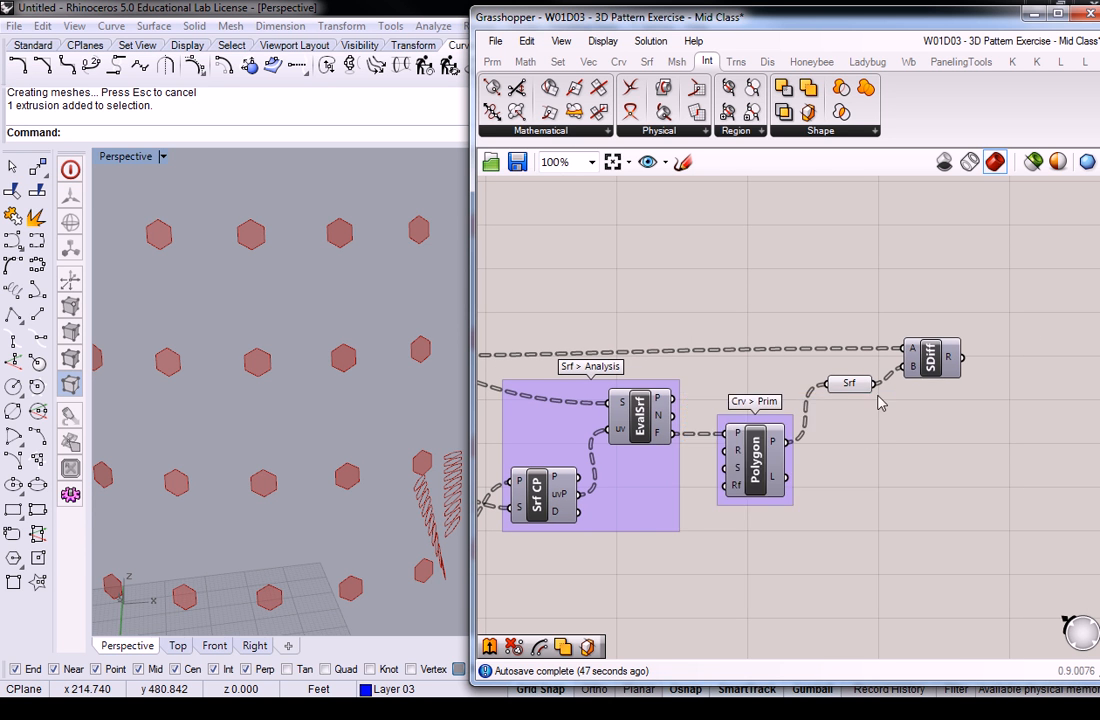
right_click_drag(662, 439, 737, 427)
mouse_move(737, 427)
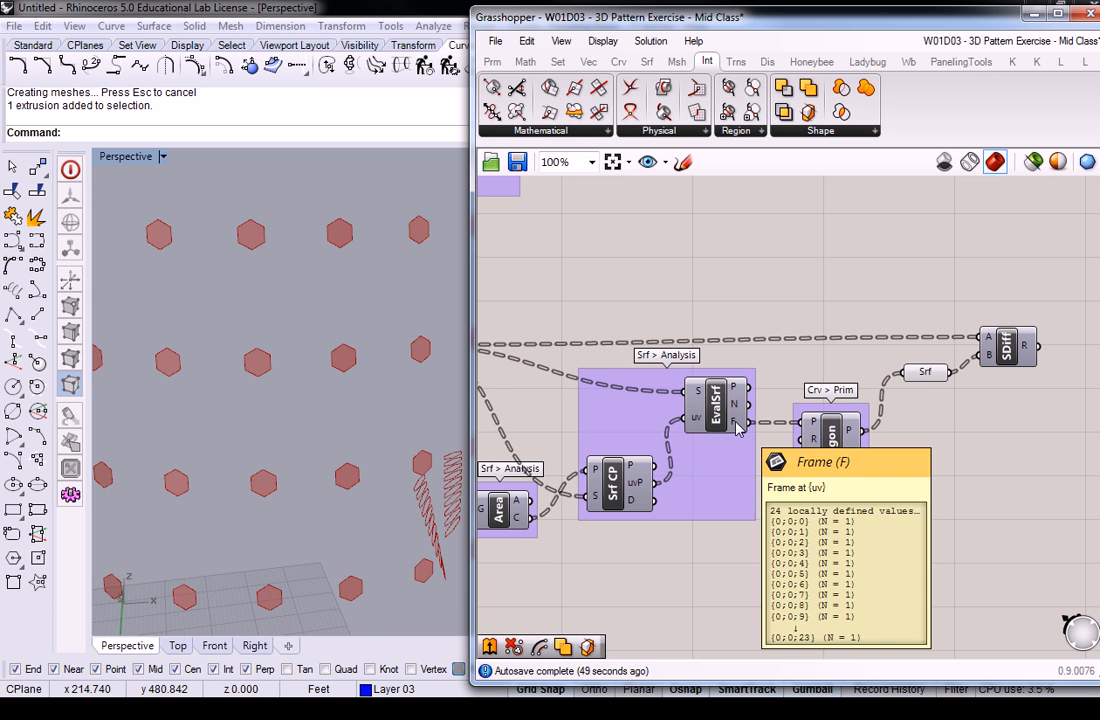
mouse_move(851, 432)
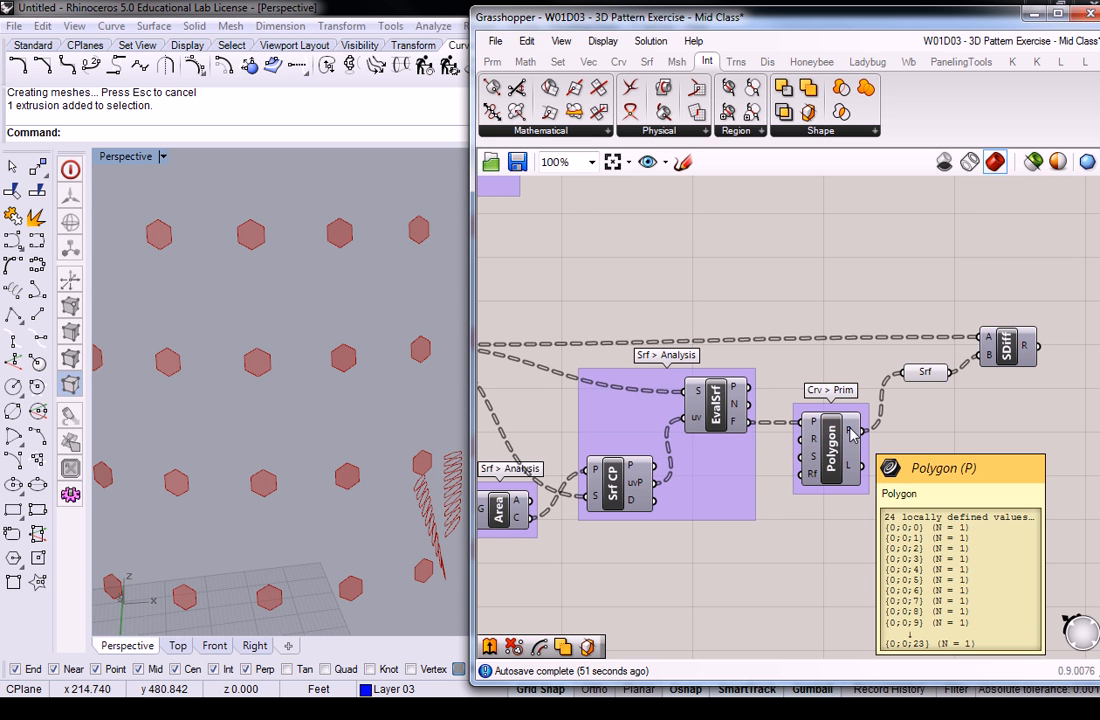
right_click_drag(993, 350, 928, 376)
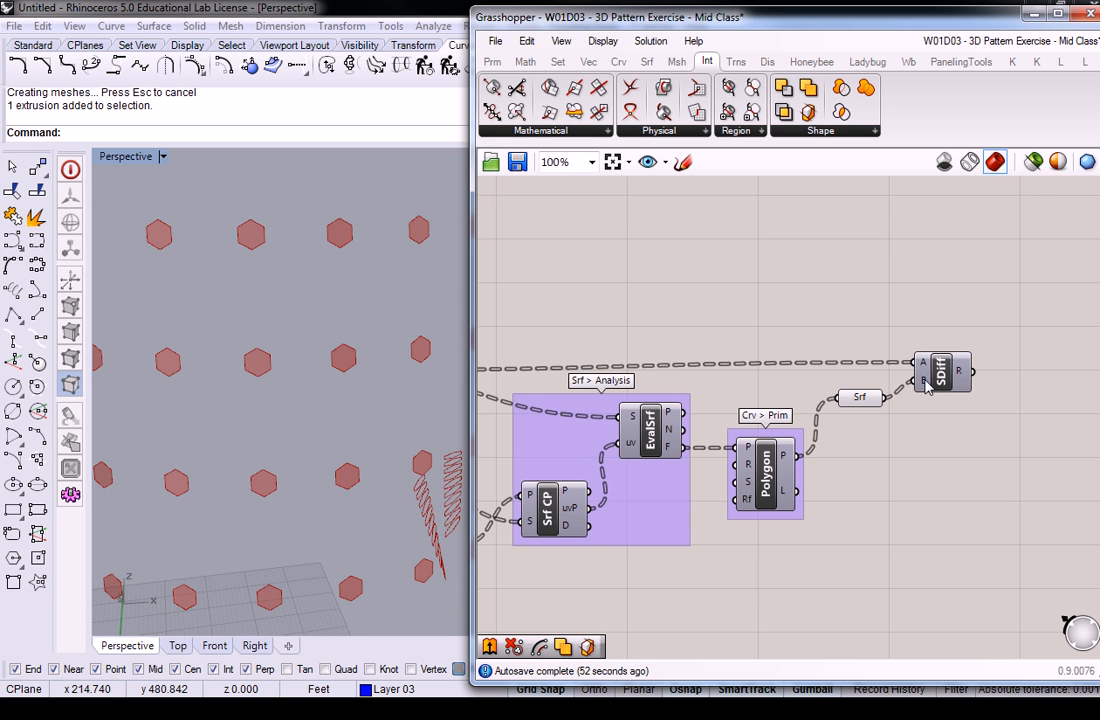
mouse_move(924, 367)
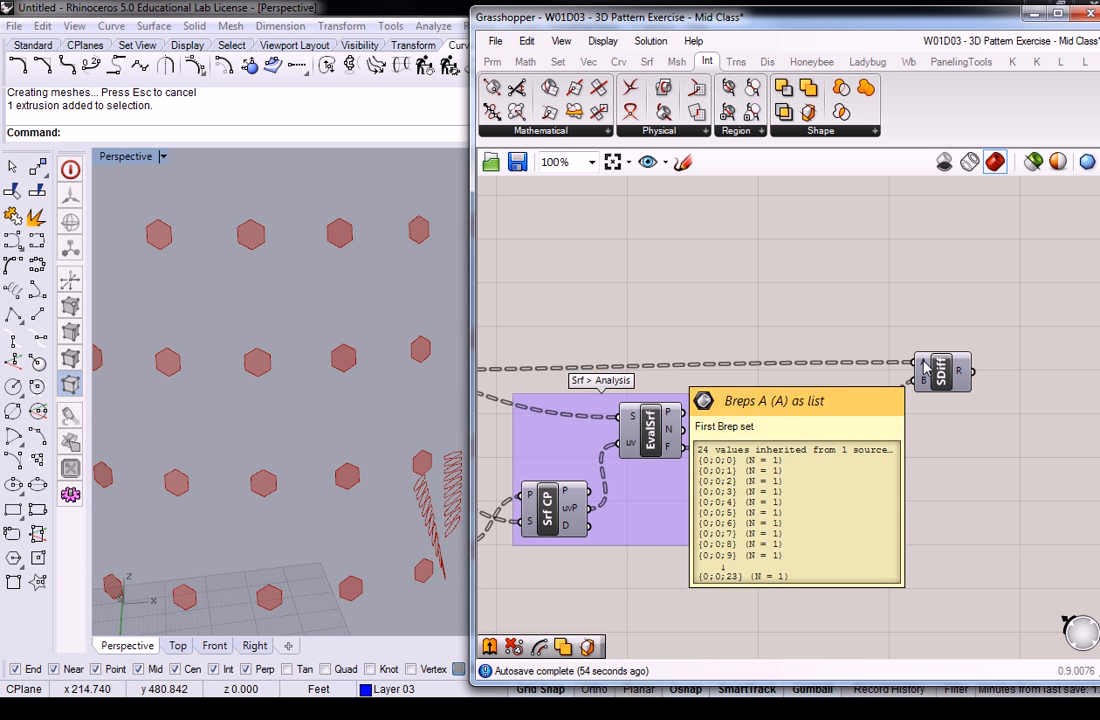
right_click_drag(879, 248, 884, 306)
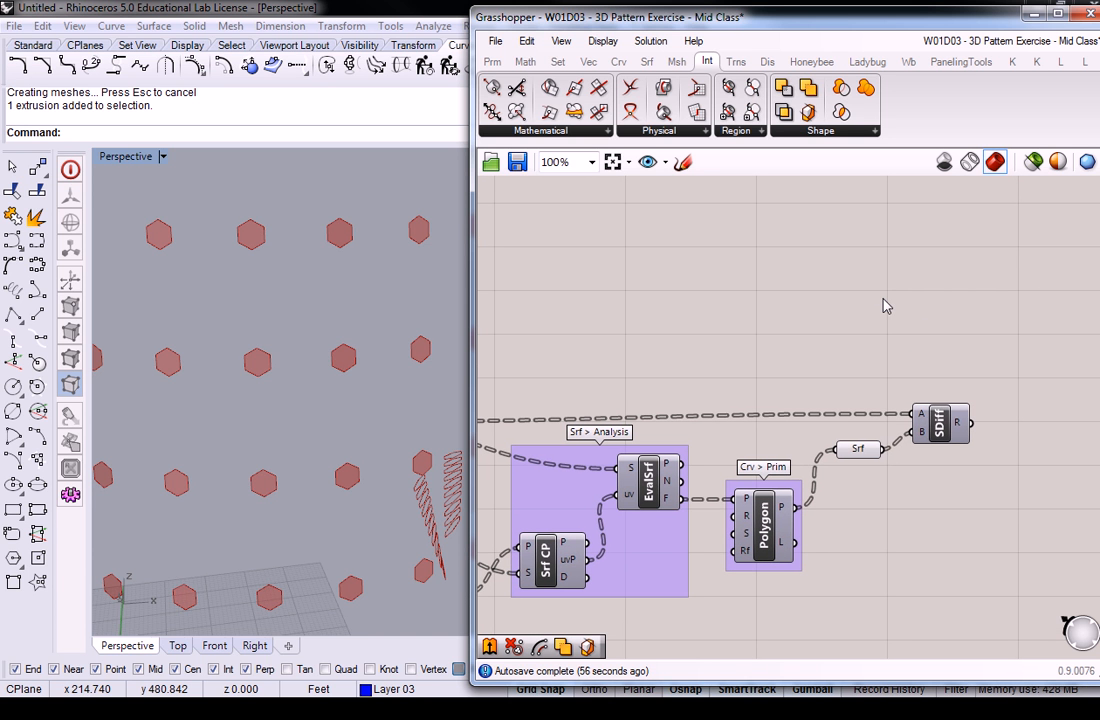
Turn on the preview of the Solid Difference component to show the cut panels in the perspective view
scroll(897, 307, "down", 2)
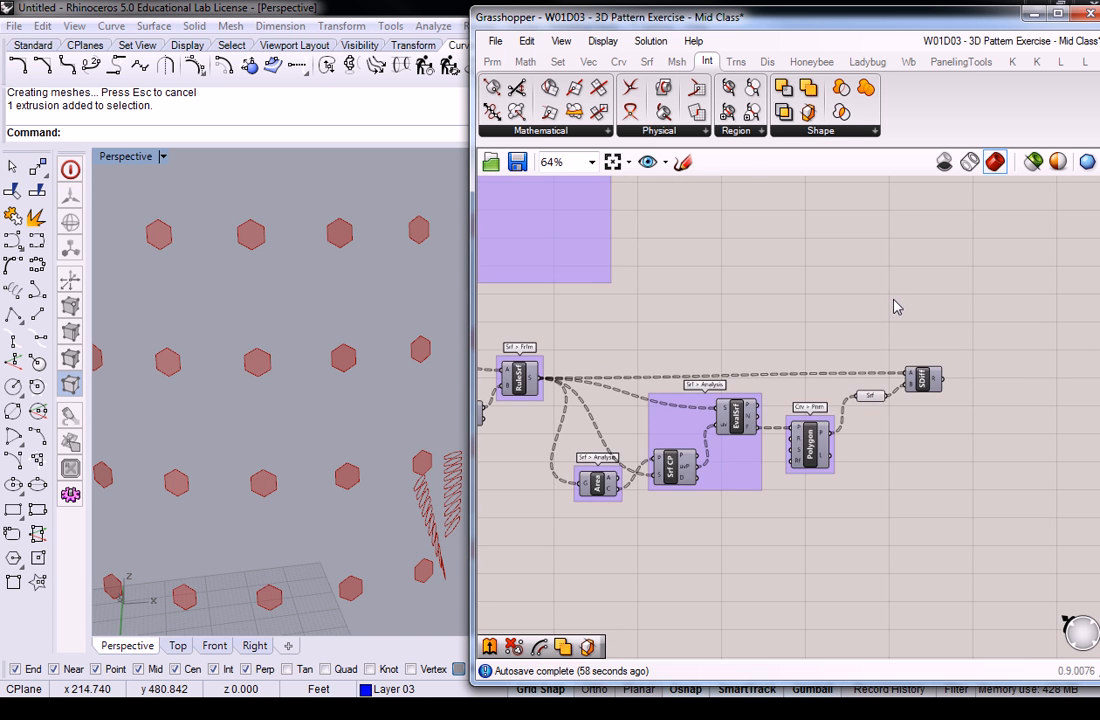
right_click_drag(349, 341, 316, 362)
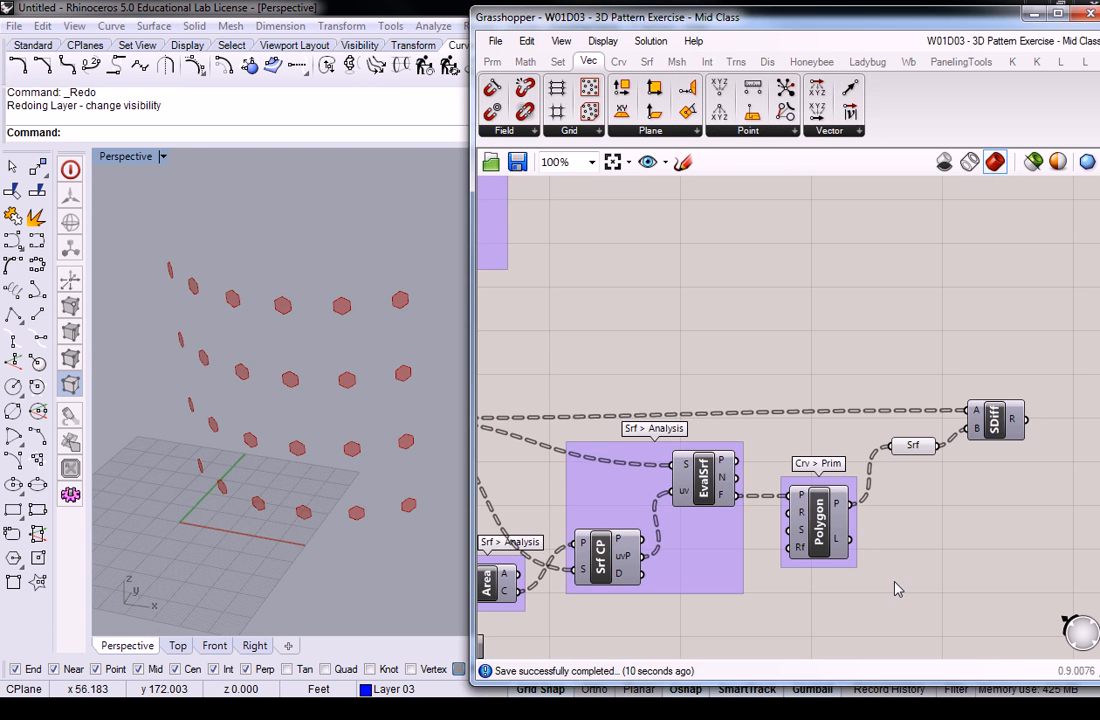
mouse_move(847, 297)
right_mouse_down()
mouse_move(803, 297)
mouse_move(852, 287)
right_mouse_up()
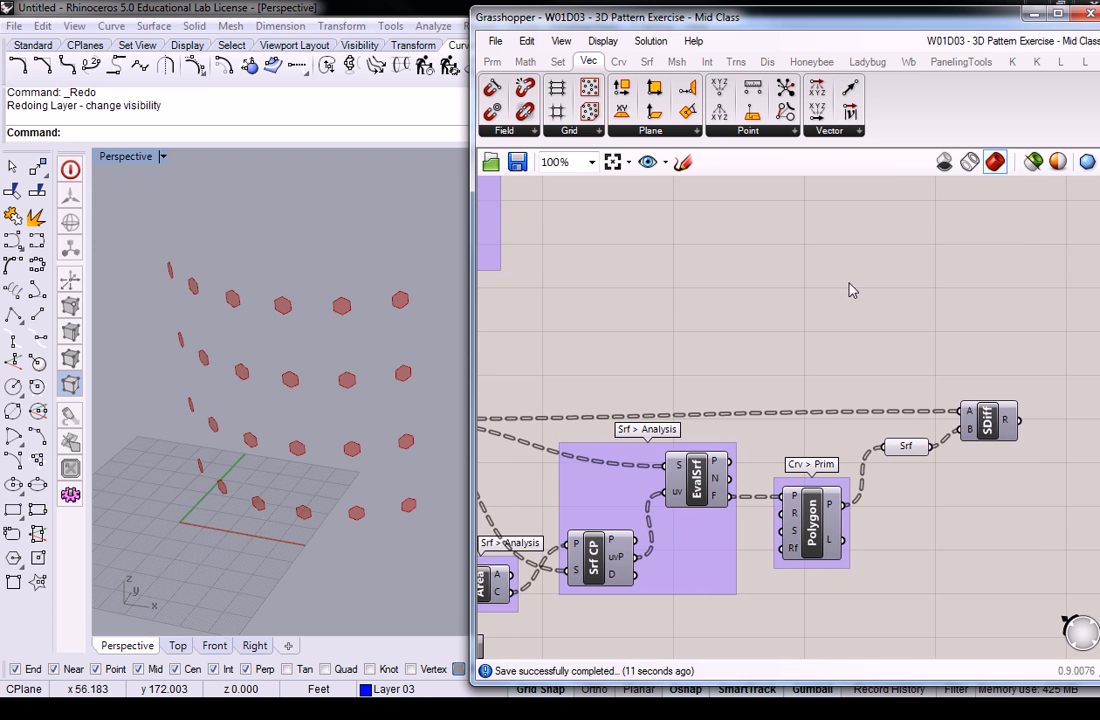
right_click_drag(936, 370, 872, 374)
left_click(915, 430)
right_click(915, 430)
left_click(935, 457)
right_click_drag(320, 300, 376, 233)
left_click(825, 376)
Turn off the preview of the Srf parameter and inspect the hexagonal cutouts on the curved panels
left_click(841, 449)
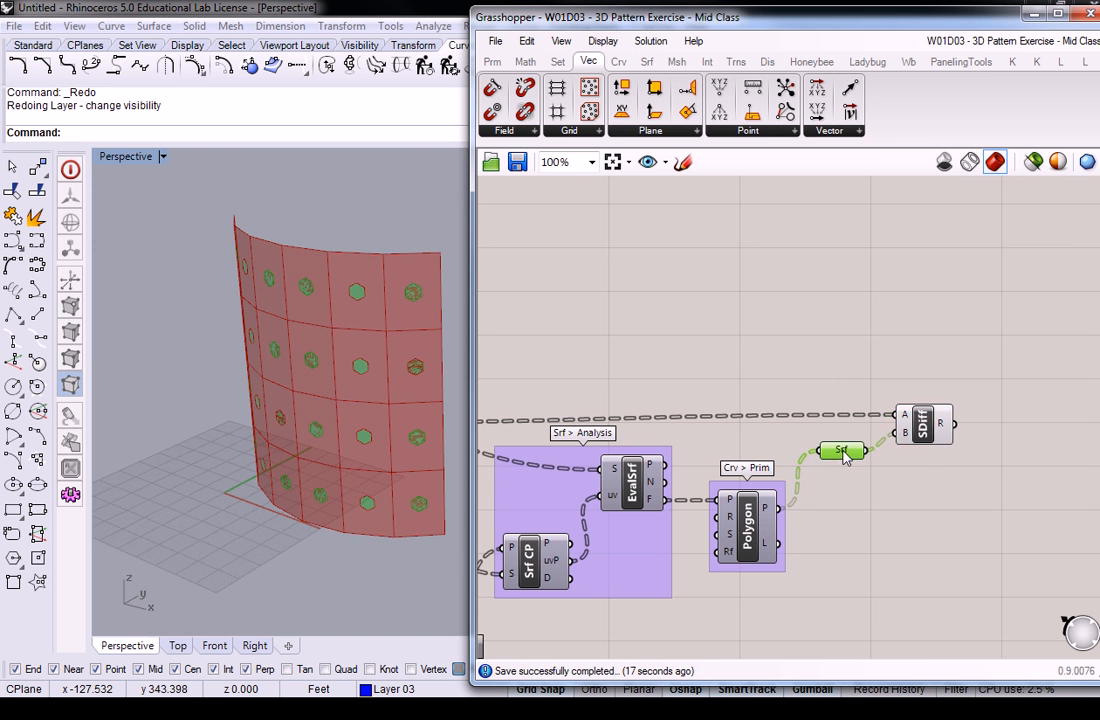
right_click(841, 449)
left_click(877, 298)
right_click_drag(385, 302, 272, 381)
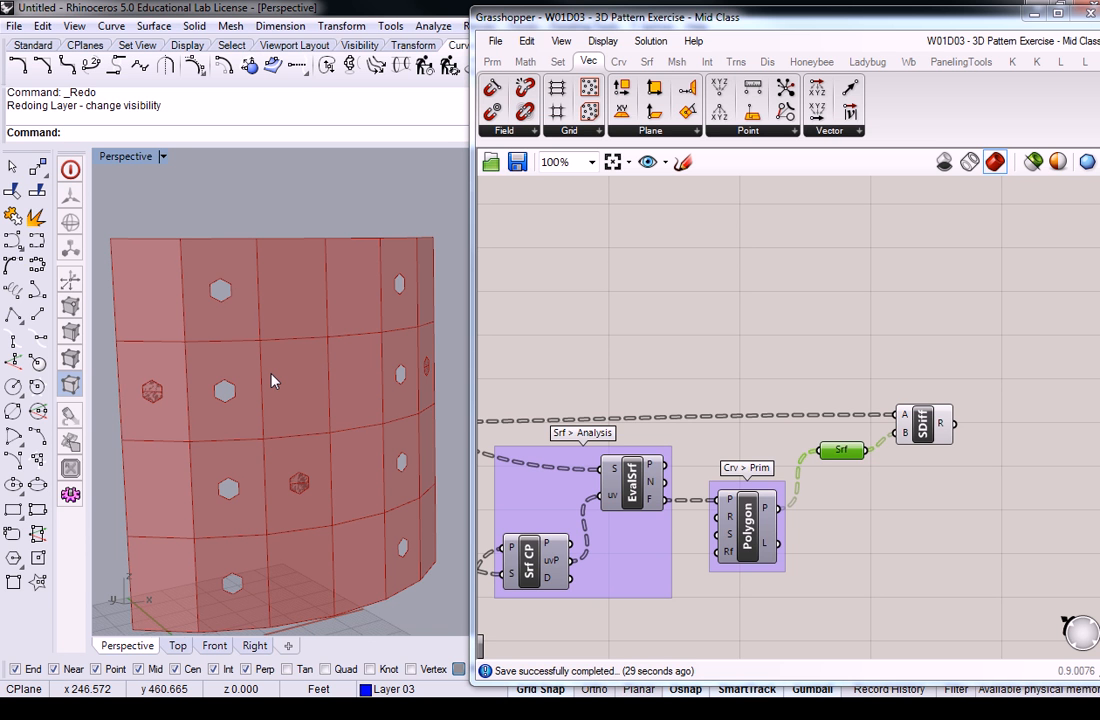
right_click_drag(385, 435, 285, 474)
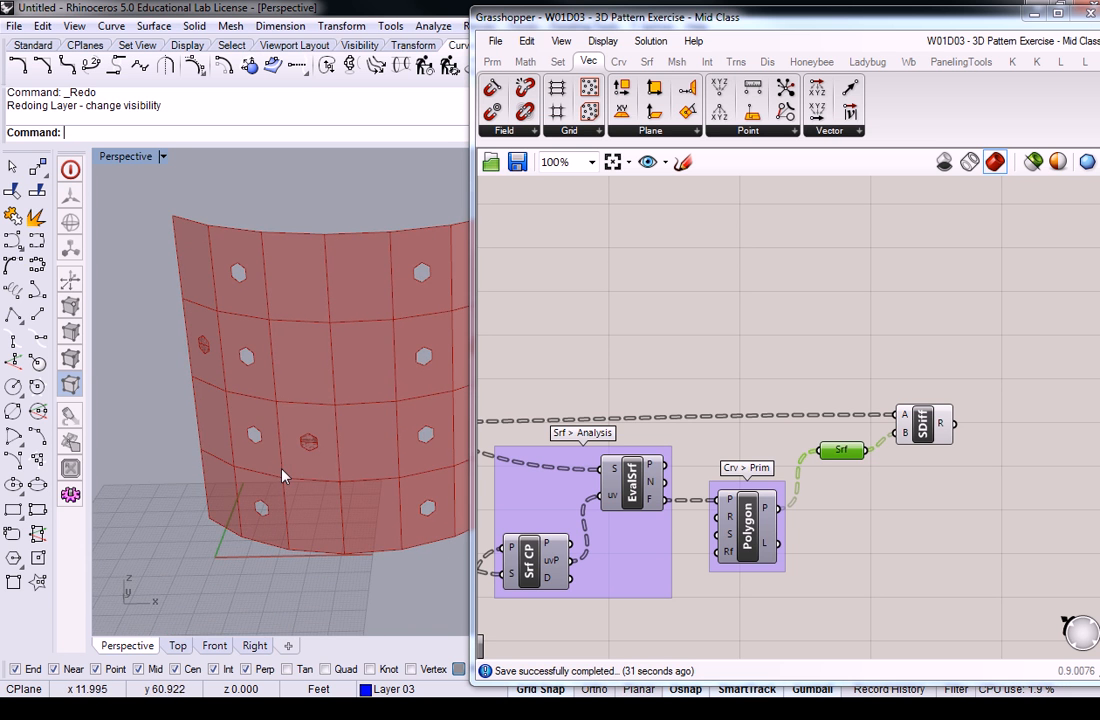
left_click(815, 351)
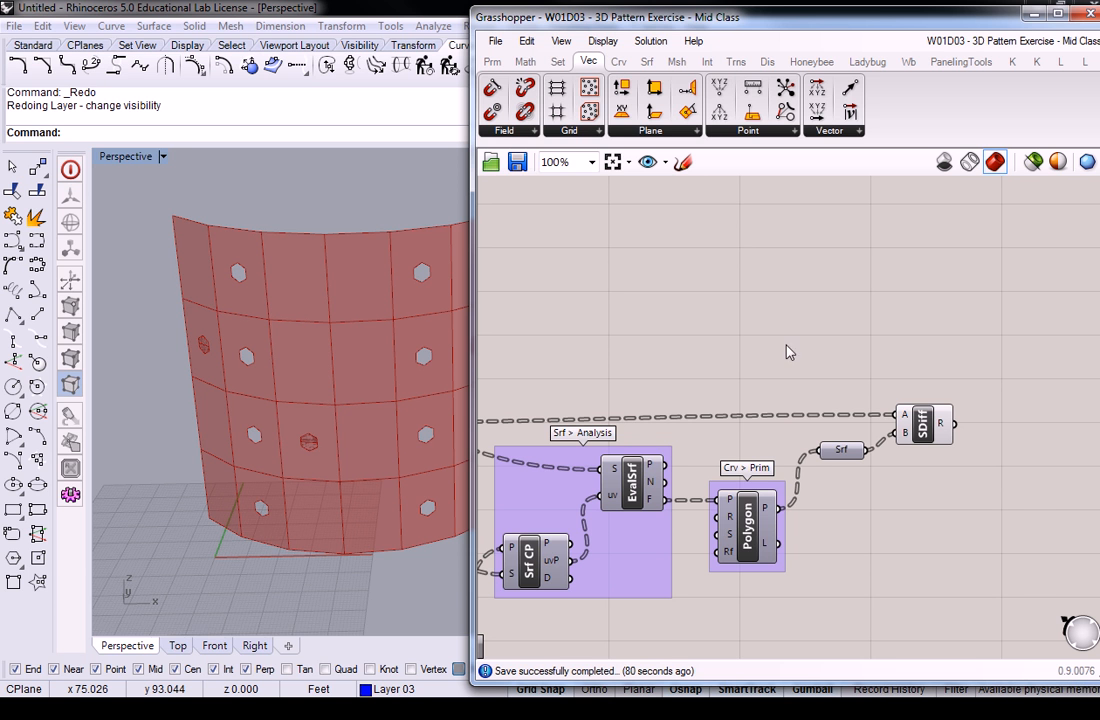
Disconnect the Srf parameter from the B input of the Solid Difference component
scroll(940, 430, "up", 3)
right_click_drag(910, 432, 805, 415)
left_click(805, 415)
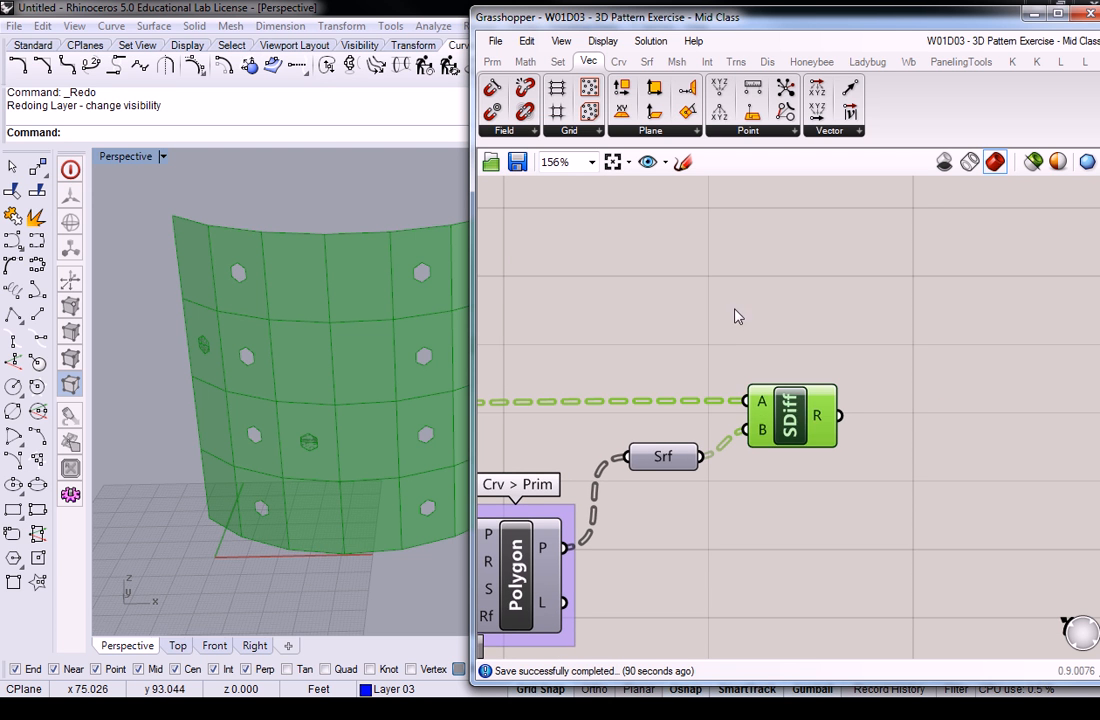
right_click_drag(761, 319, 852, 326)
left_click(637, 556)
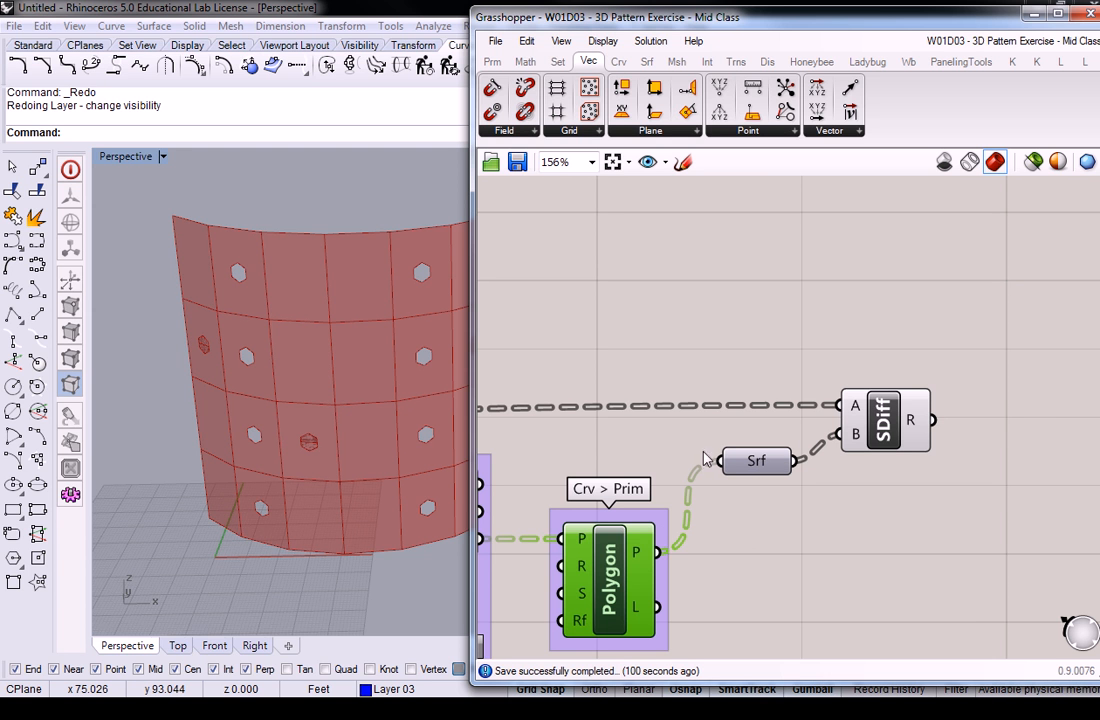
left_click(895, 430)
right_click(843, 434)
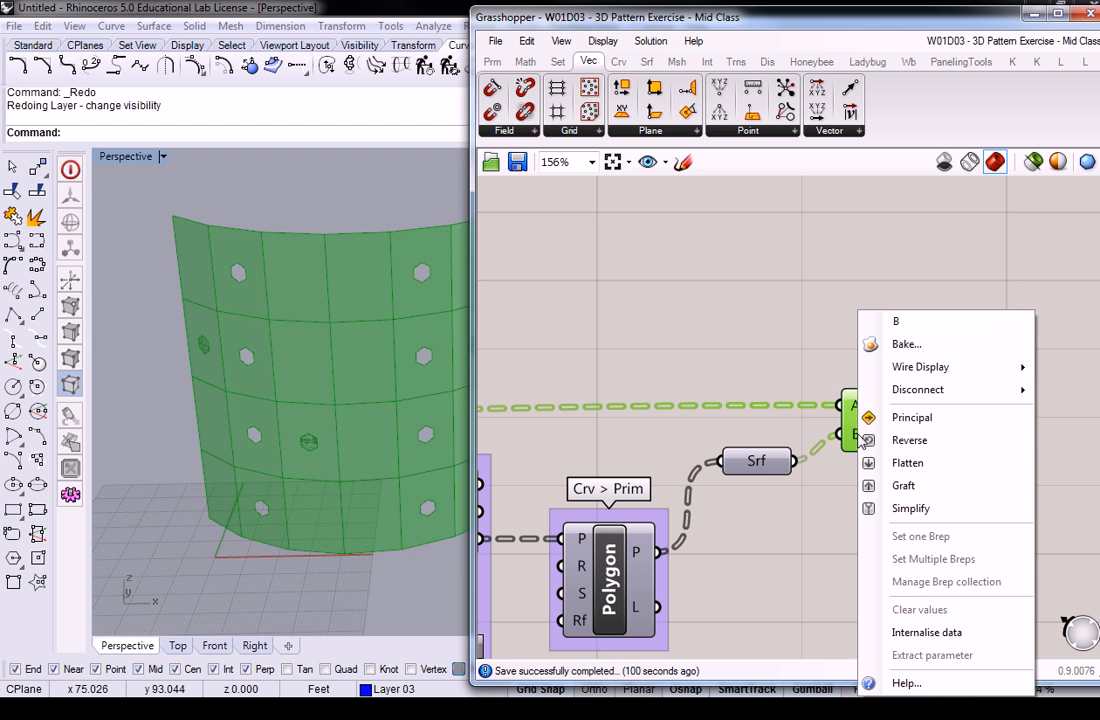
mouse_move(950, 398)
left_click(822, 390)
Move the Srf parameter beside the Polygon output and shift the Solid Difference component up and away to free canvas space
left_click_drag(756, 460, 733, 560)
scroll(733, 560, "down", 4)
left_click_drag(815, 467, 935, 377)
left_click(828, 453)
Turn on the preview of the Srf parameter to show the hexagon surfaces
scroll(828, 453, "up", 2)
right_click(690, 521)
left_click(768, 309)
left_click(744, 398)
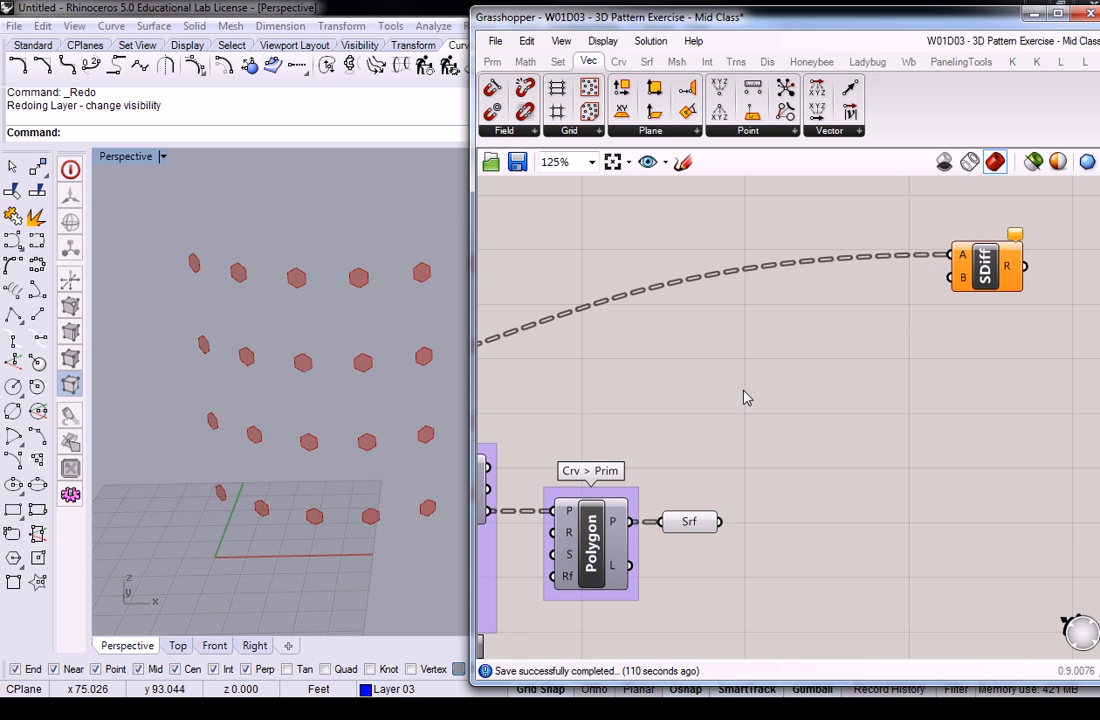
Turn on the preview of the RuleSrf component to show the uncut panels
left_click(605, 530)
right_click_drag(582, 477, 766, 459)
right_click_drag(622, 468, 815, 439)
right_click_drag(640, 428, 850, 435)
right_click(605, 368)
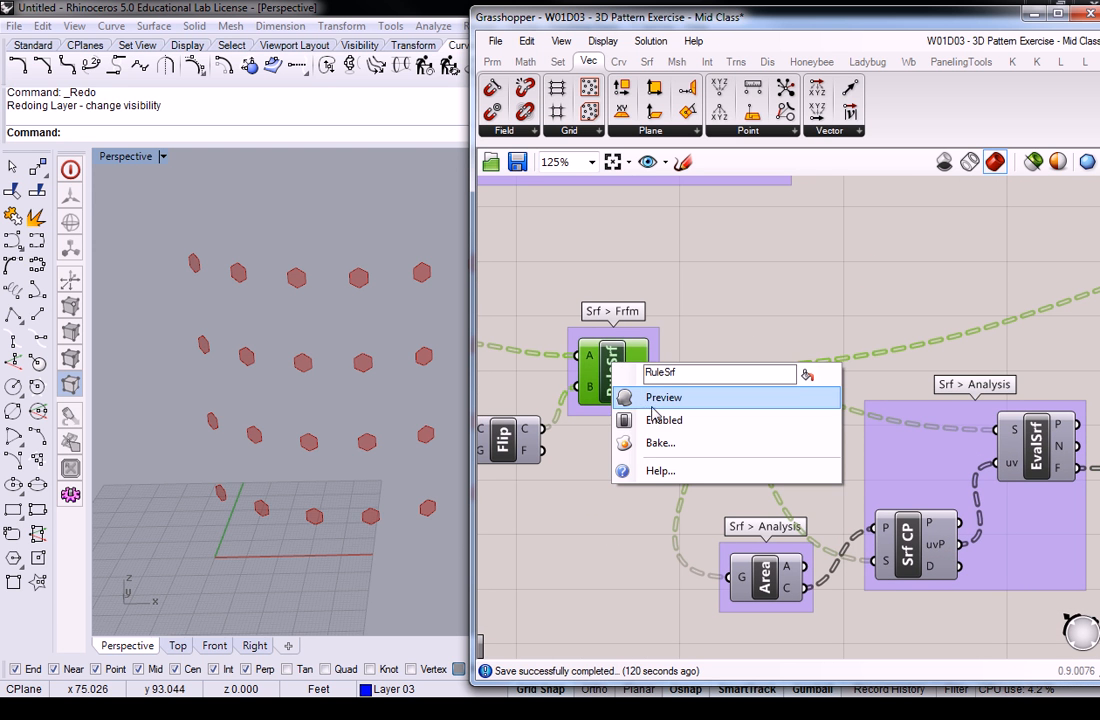
left_click(663, 395)
left_click(718, 300)
right_click_drag(968, 375, 639, 379)
right_click_drag(895, 418, 811, 427)
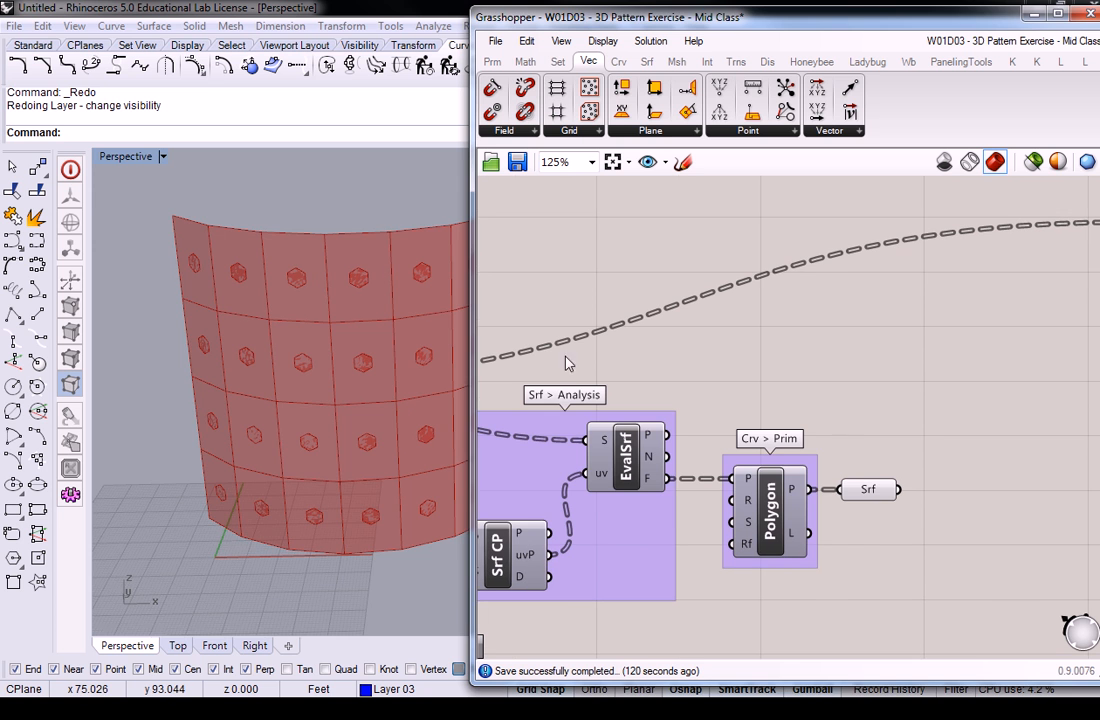
Examine a panel edge-on in the perspective view to compare its surface with the hexagon lying on it
right_click_drag(345, 280, 292, 327)
right_click_drag(377, 290, 367, 384, "shift")
scroll(255, 300, "up", 8)
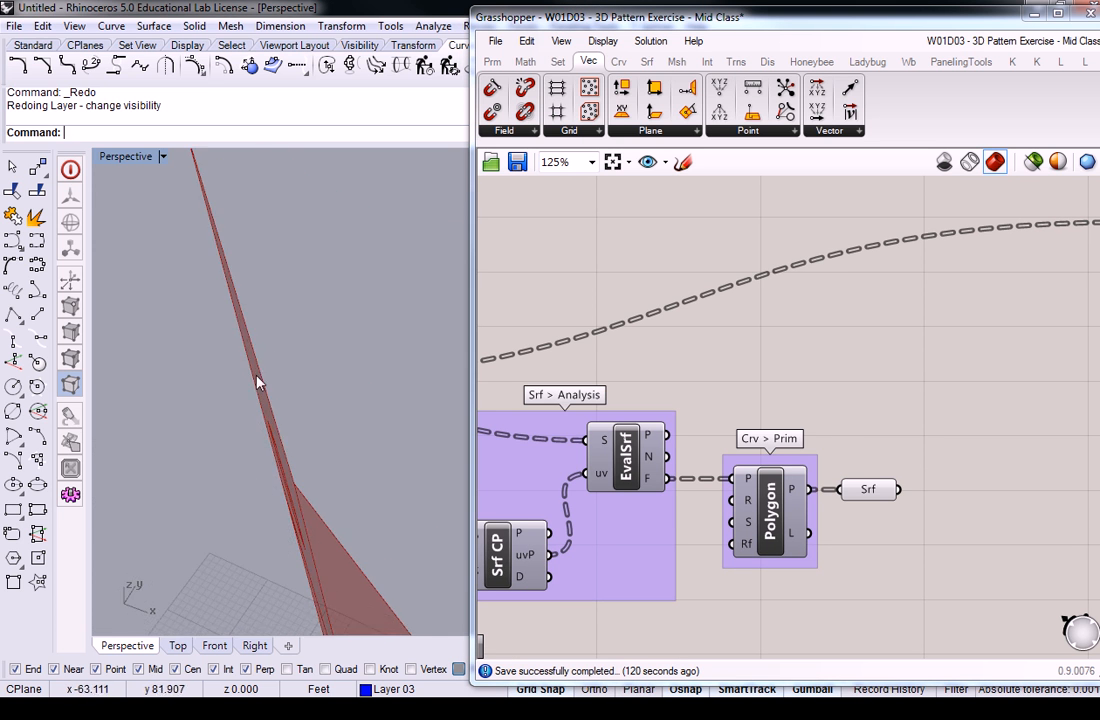
right_click_drag(260, 367, 298, 379)
scroll(298, 379, "down", 3)
right_click_drag(263, 472, 356, 432)
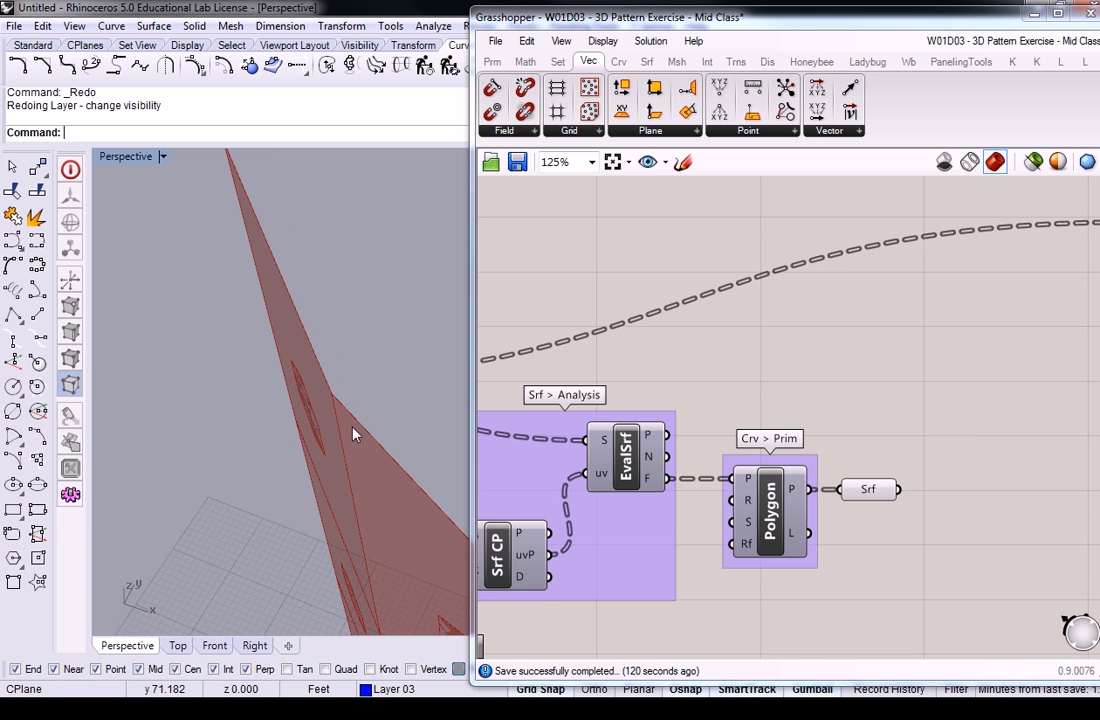
Place a Vector Display component on the canvas above the EvalSrf and Polygon components
right_click_drag(934, 437, 944, 393)
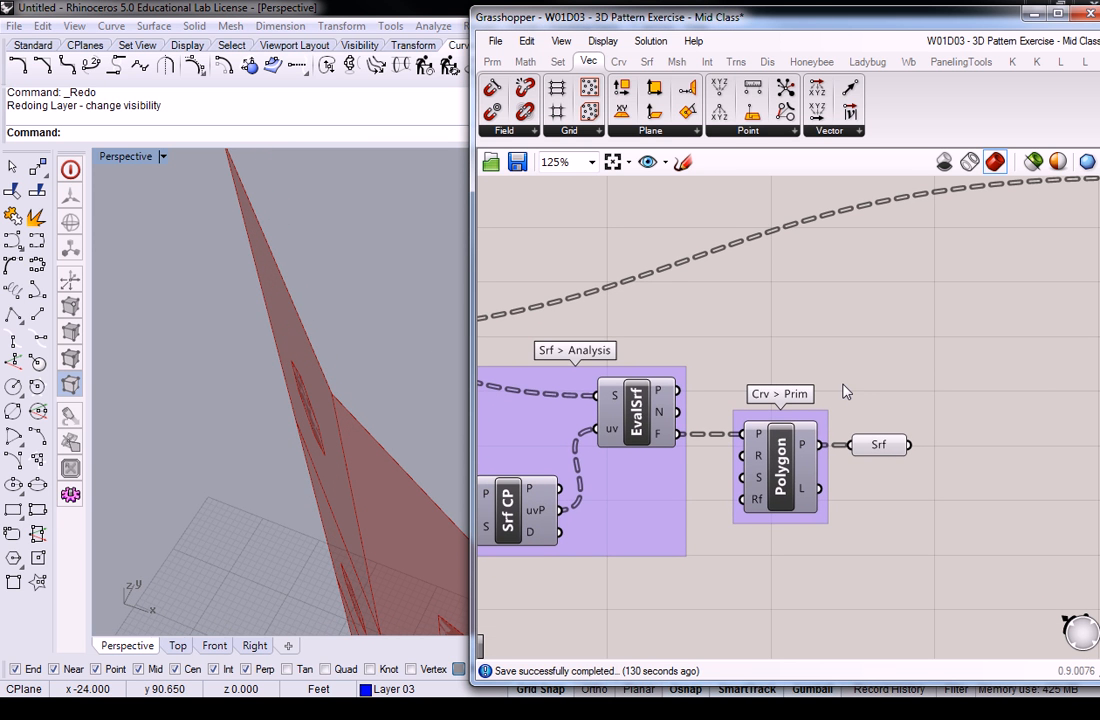
left_click(767, 61)
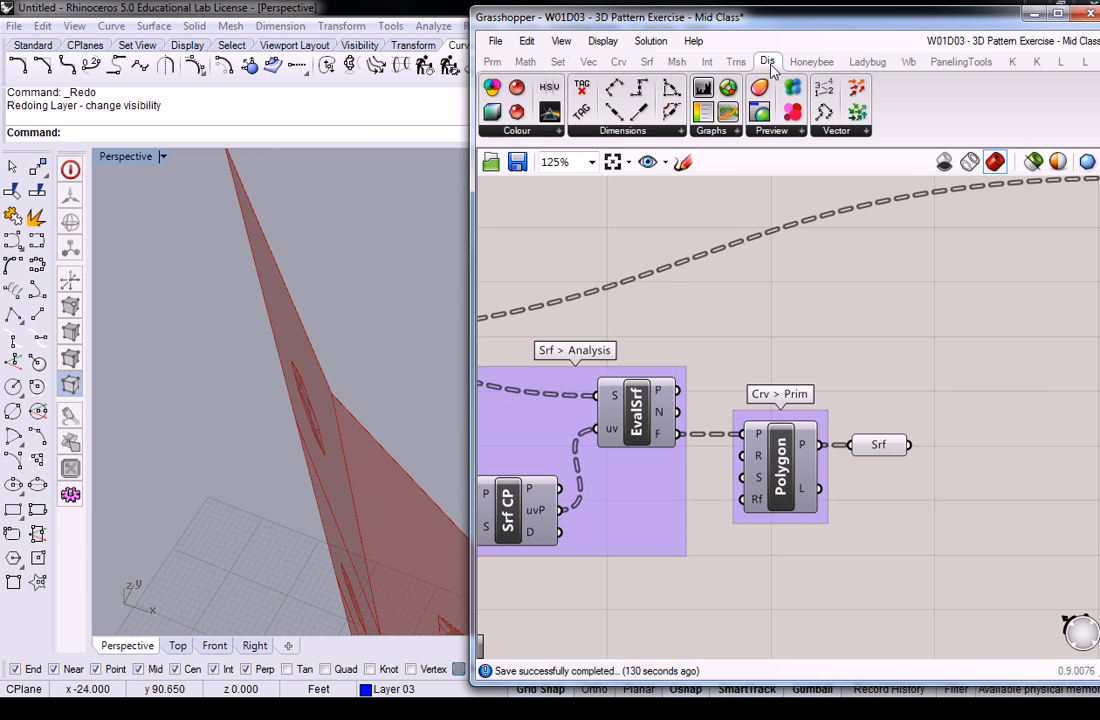
left_click(865, 132)
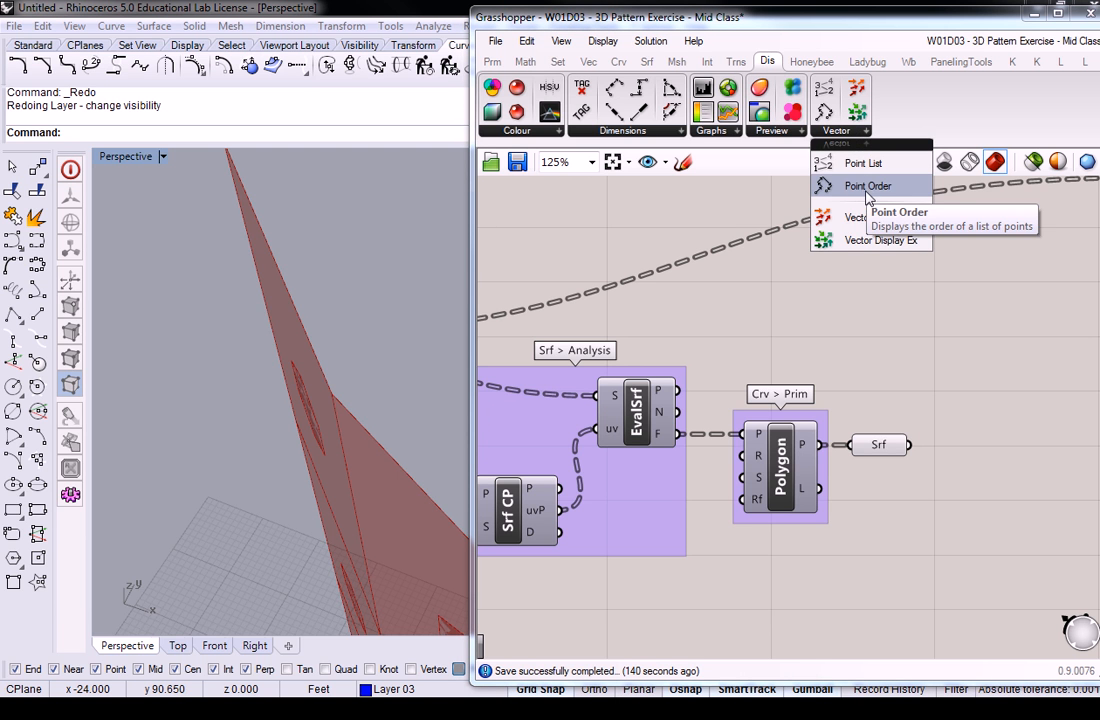
left_click_drag(869, 220, 747, 322)
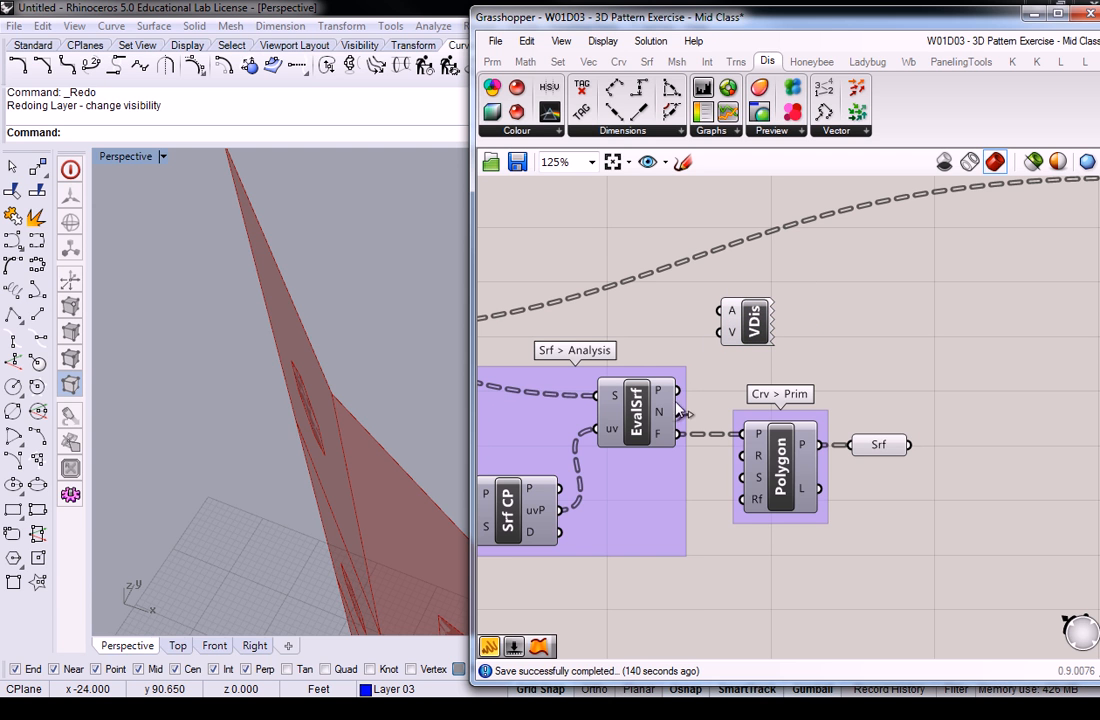
Connect the EvalSrf normal output to the Vector Display's V input and its point output to the A input
mouse_move(675, 418)
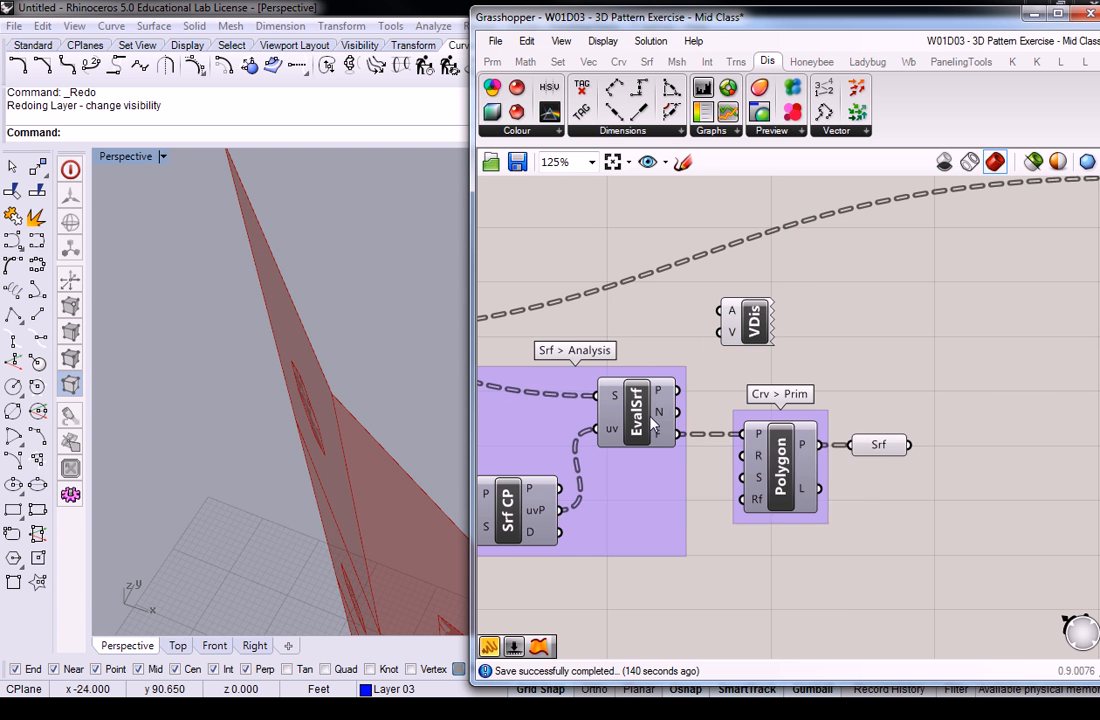
left_click(652, 417)
left_click(686, 410)
left_click_drag(690, 418, 722, 322)
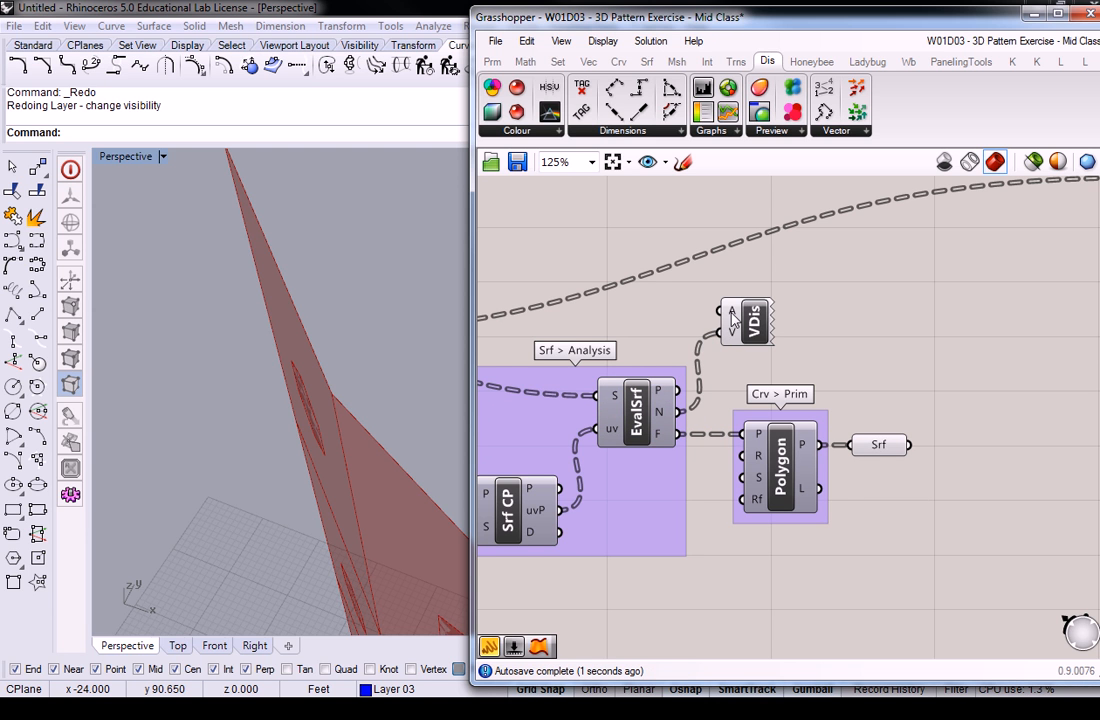
right_click_drag(627, 319, 659, 322)
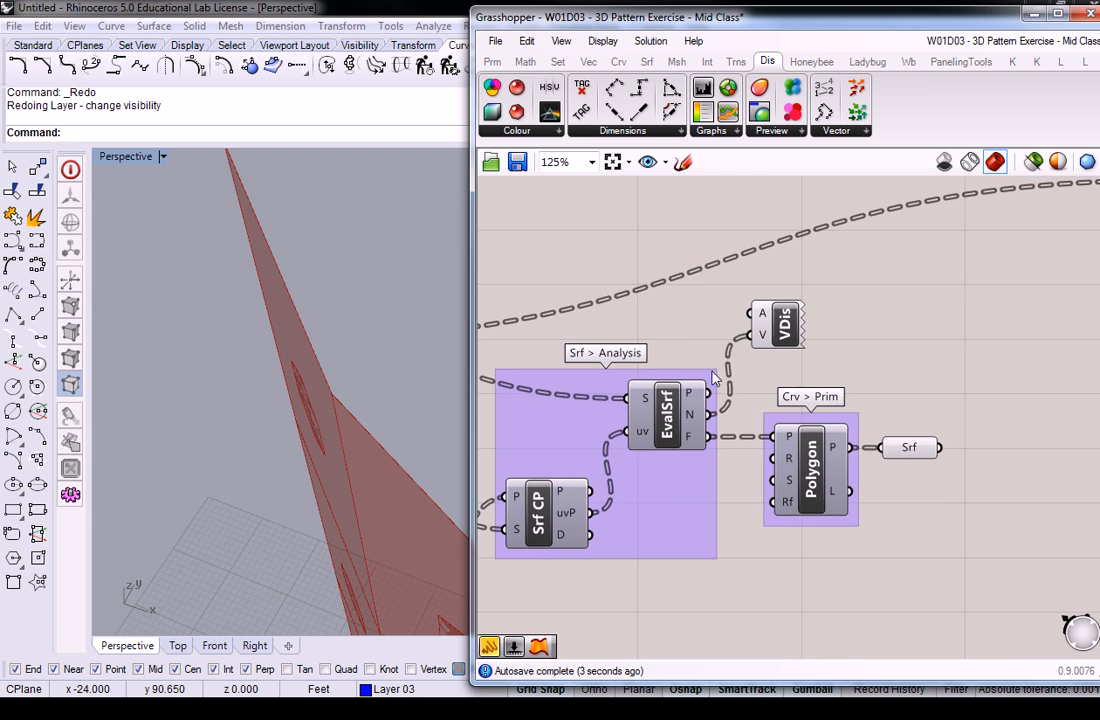
left_click_drag(706, 394, 788, 325)
Inspect the normal vectors at the hexagon centres, and delete the Vector Display component
right_click_drag(289, 404, 301, 402)
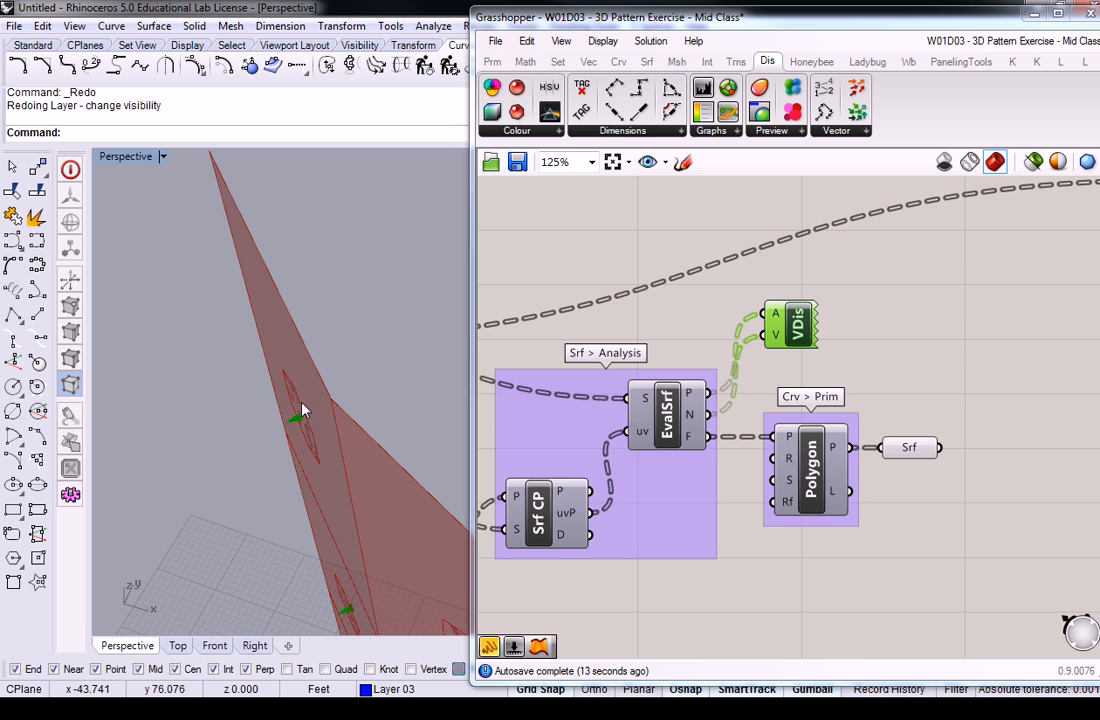
left_click(750, 328)
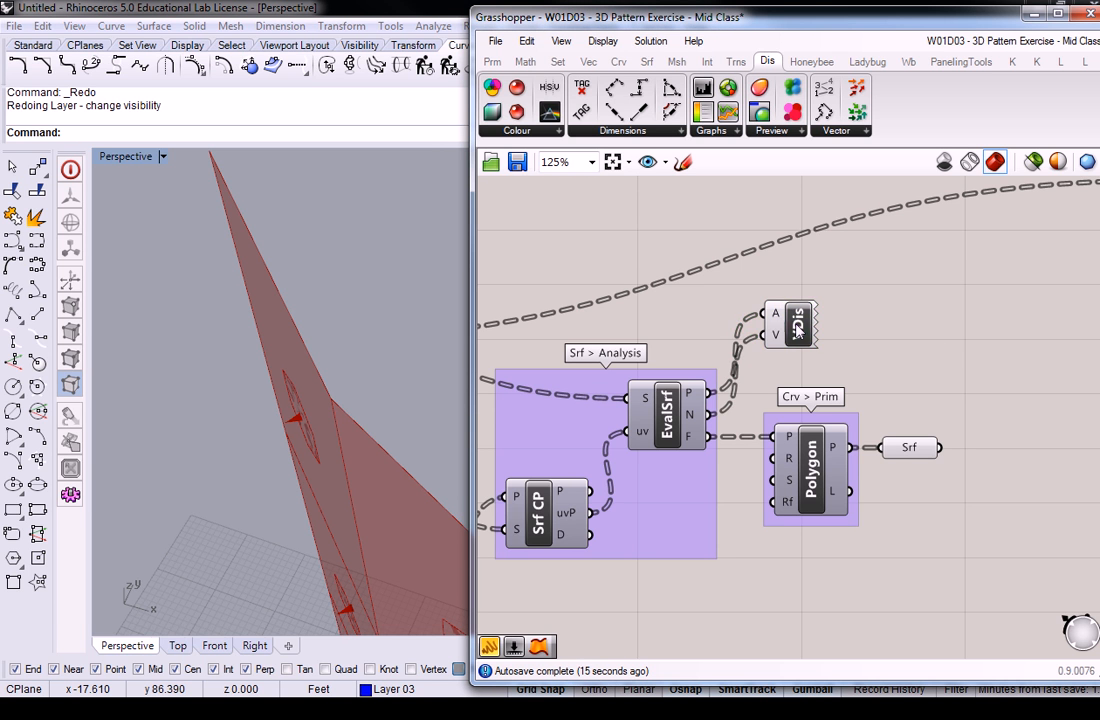
left_click_drag(797, 333, 850, 310)
key("Delete")
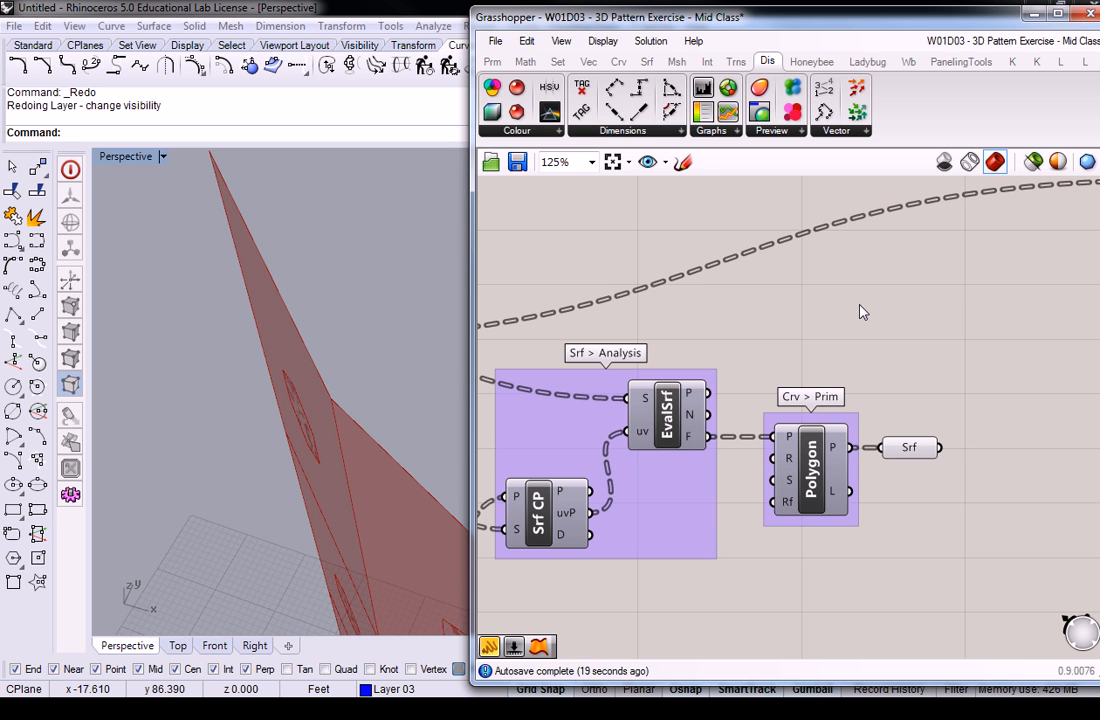
Place a Euclidean Move component on the canvas above the Srf parameter
right_click_drag(993, 369, 880, 389)
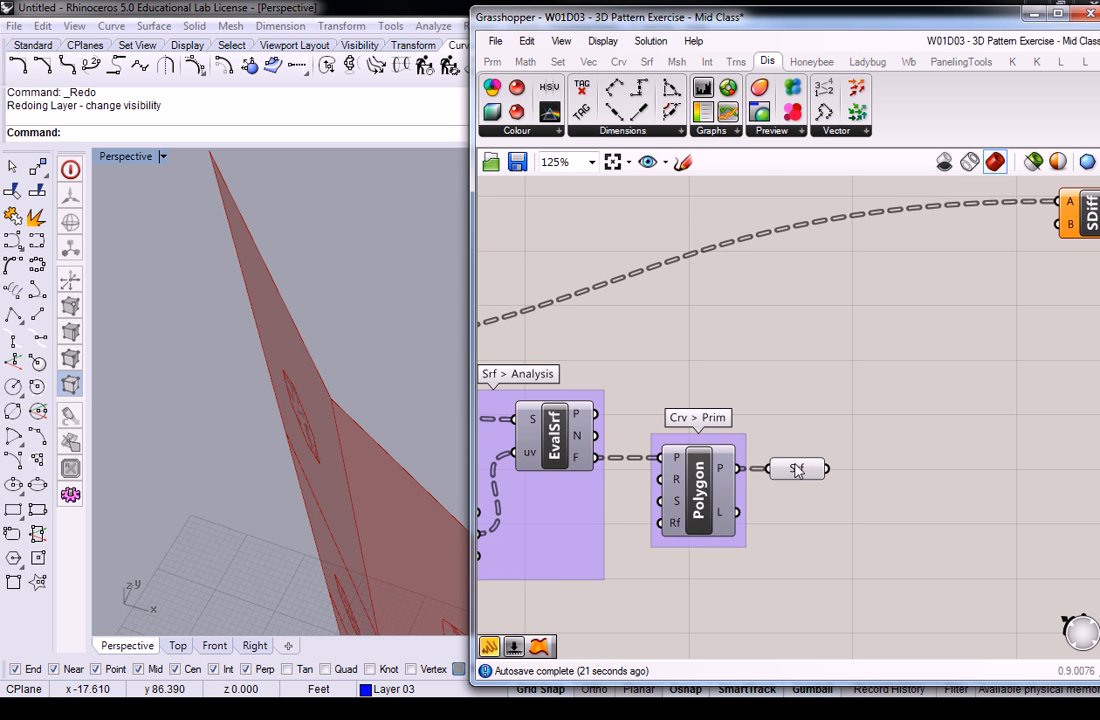
left_click(737, 62)
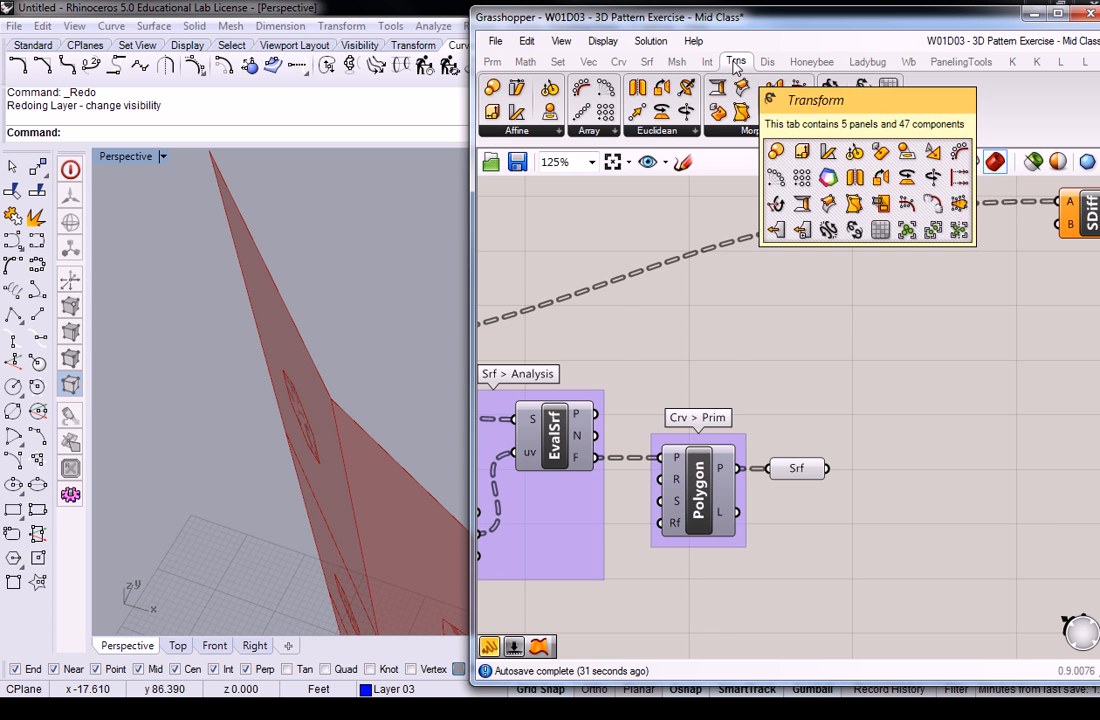
left_click(688, 131)
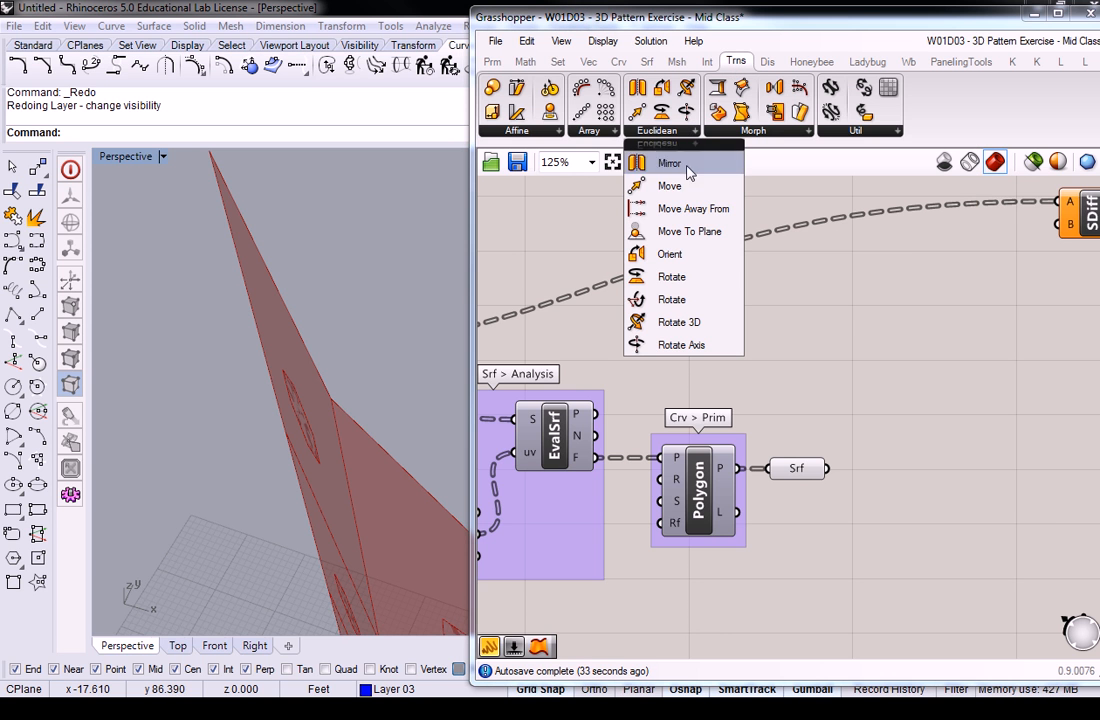
left_click_drag(676, 190, 890, 394)
left_click(793, 393)
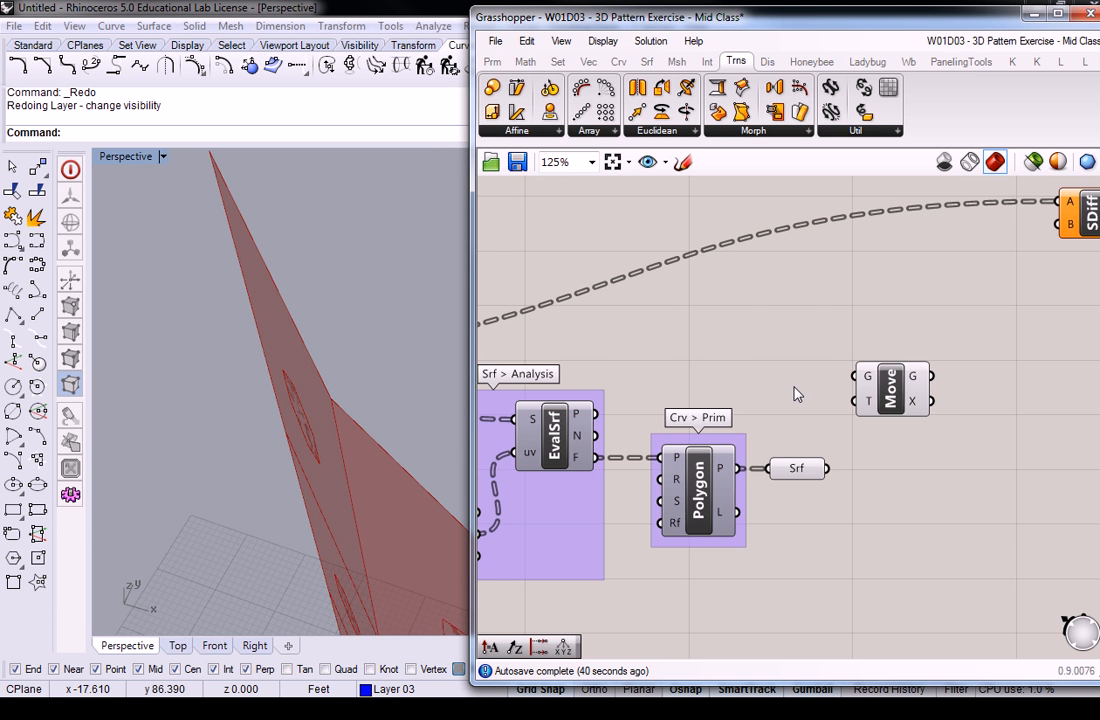
Group the Move component and label the group "Trans > Euclid"
left_click(890, 388)
key("ctrl+g")
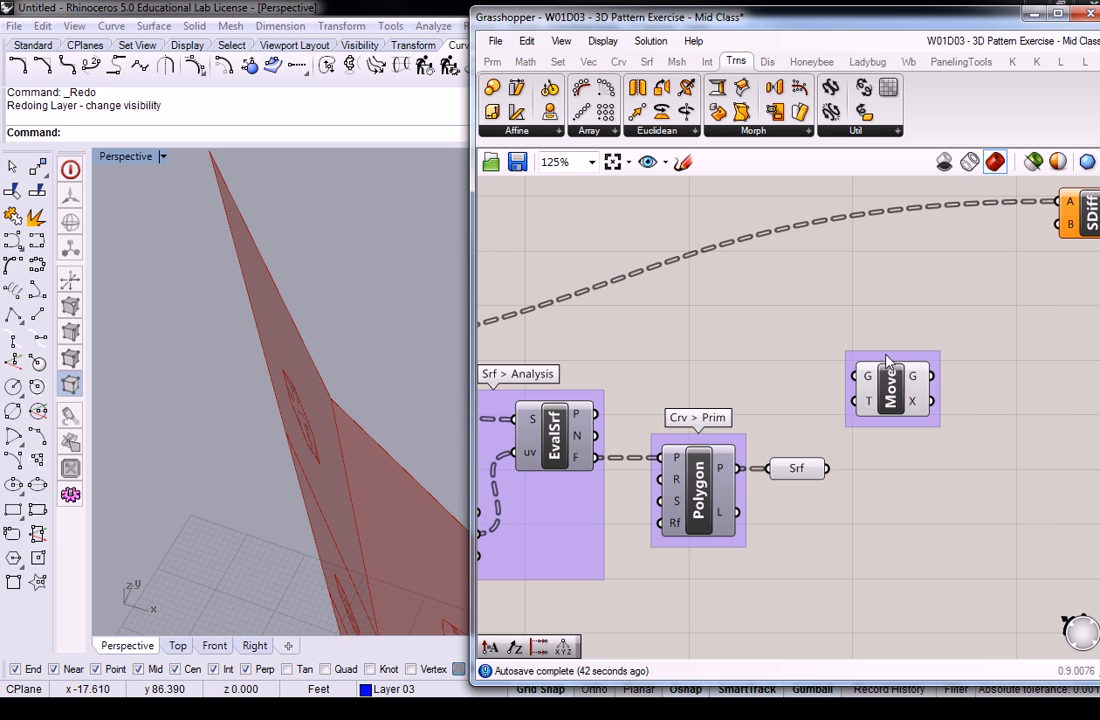
right_click(891, 358)
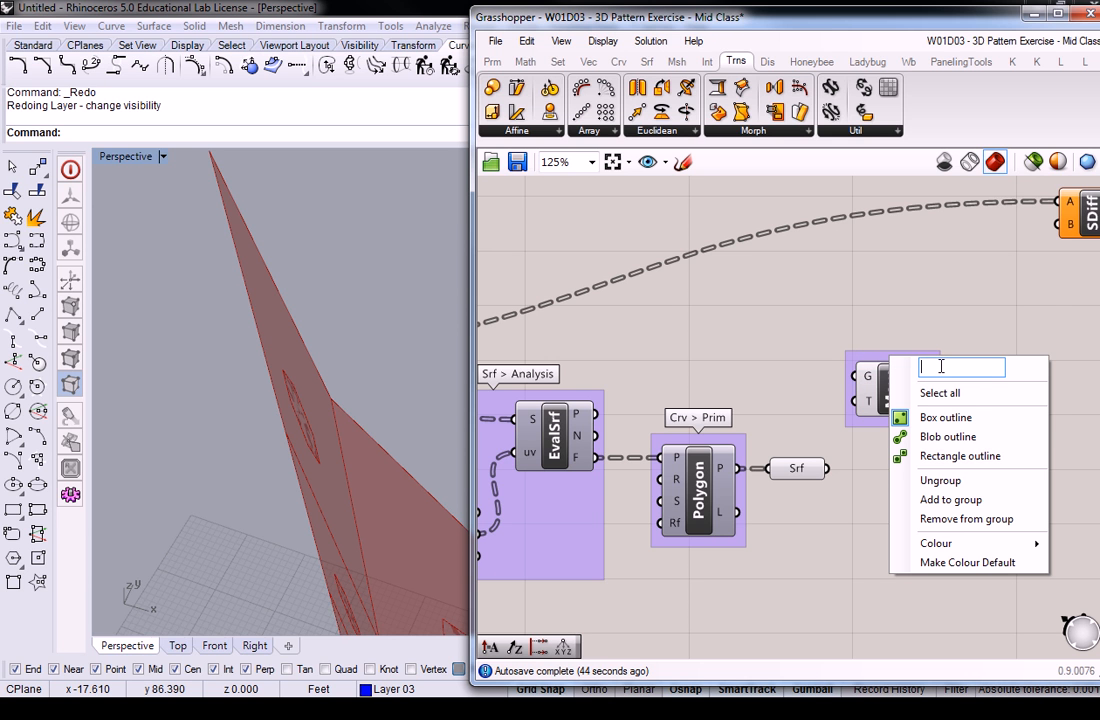
type("Trans > Euclid")
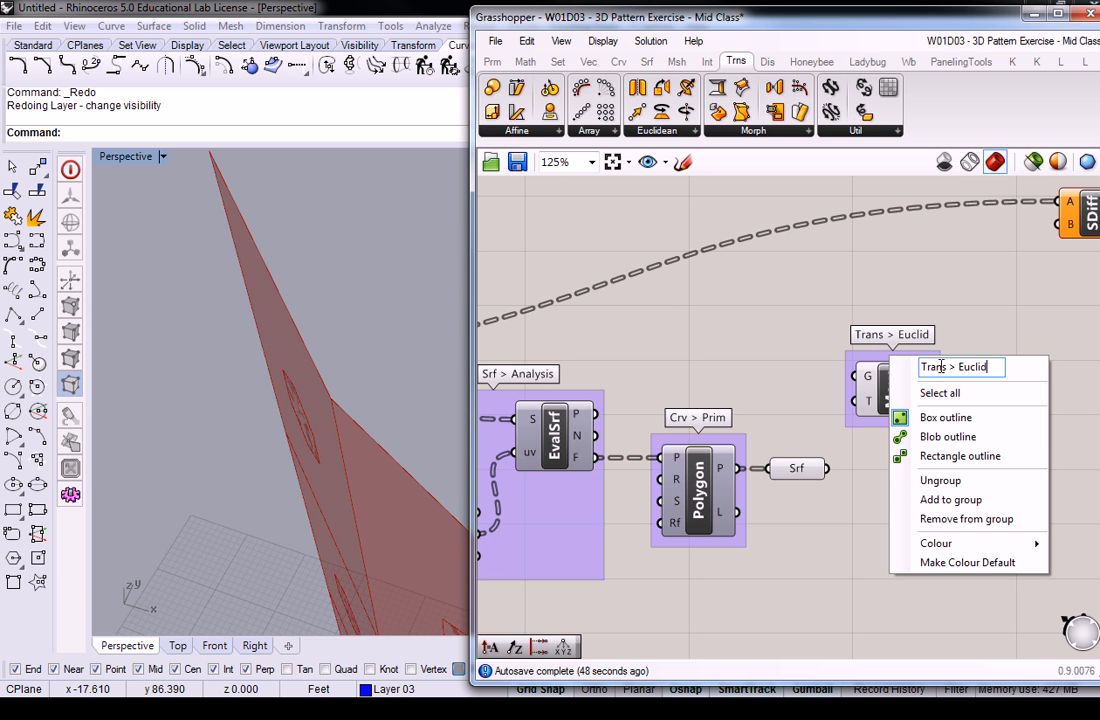
key("Return")
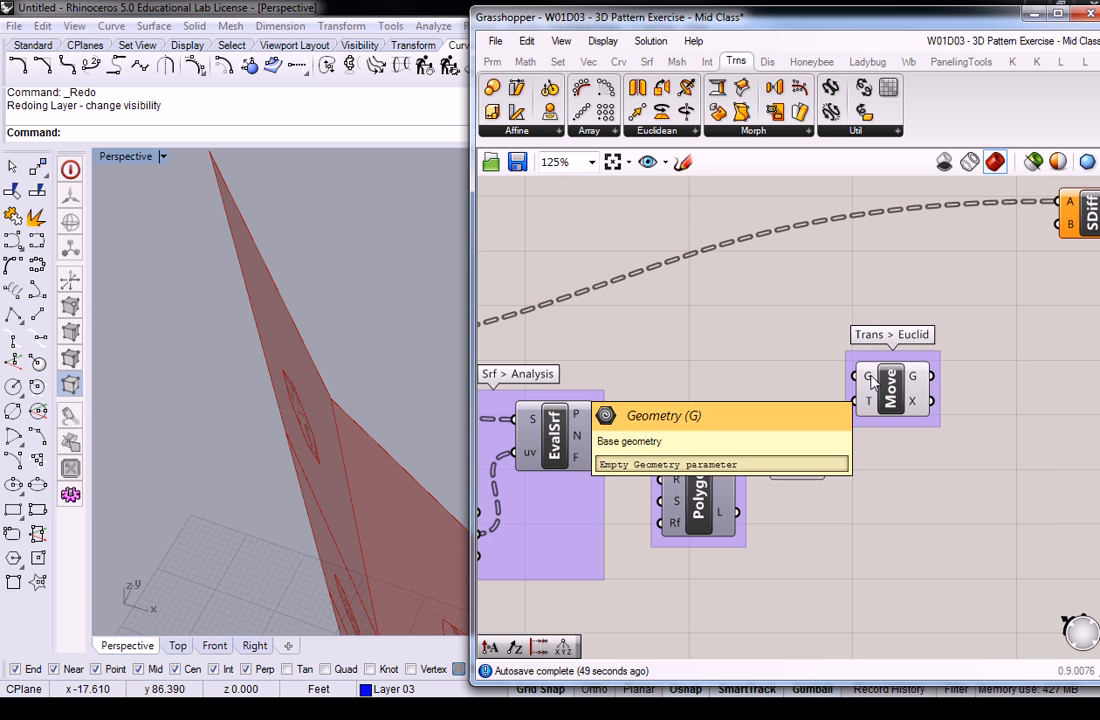
Connect the Srf parameter's output to the Move component's G input and shift Move slightly away from Srf
mouse_move(872, 405)
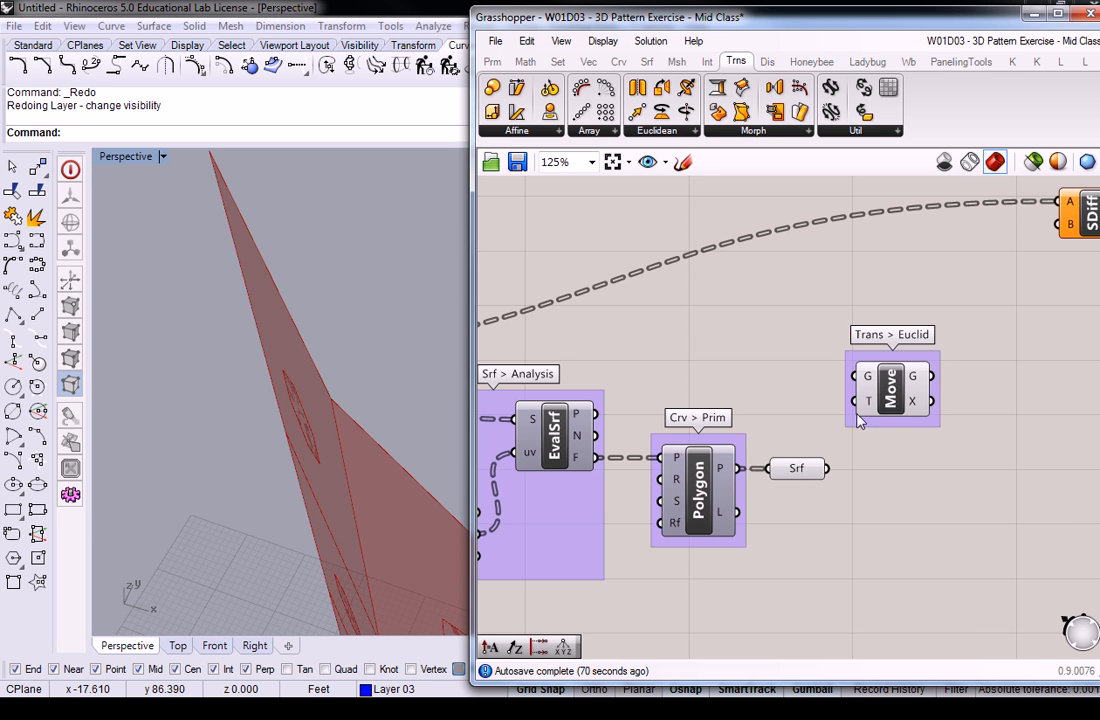
left_click(800, 468)
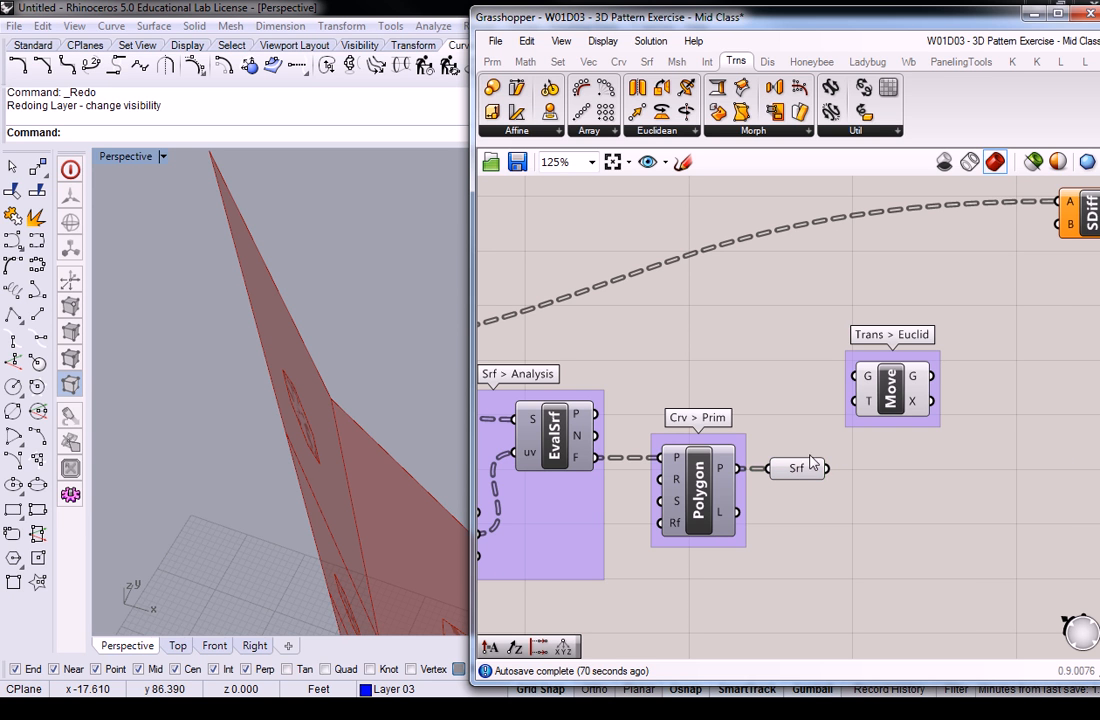
left_click_drag(828, 468, 853, 376)
right_click_drag(327, 380, 292, 349)
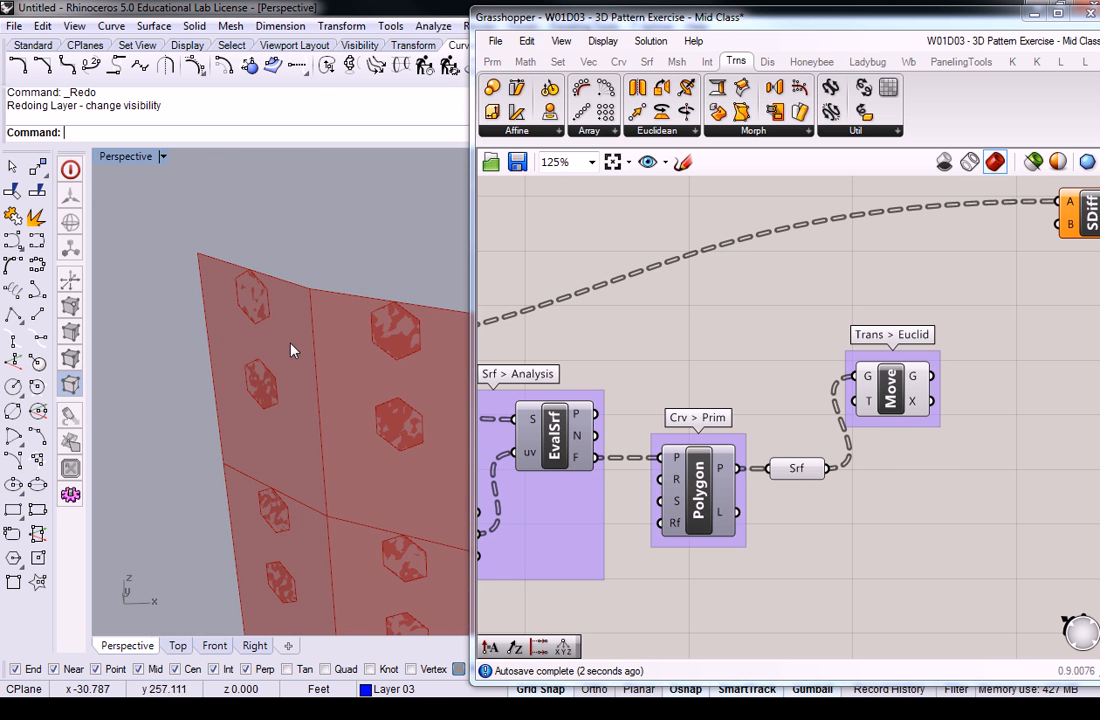
left_click(885, 388)
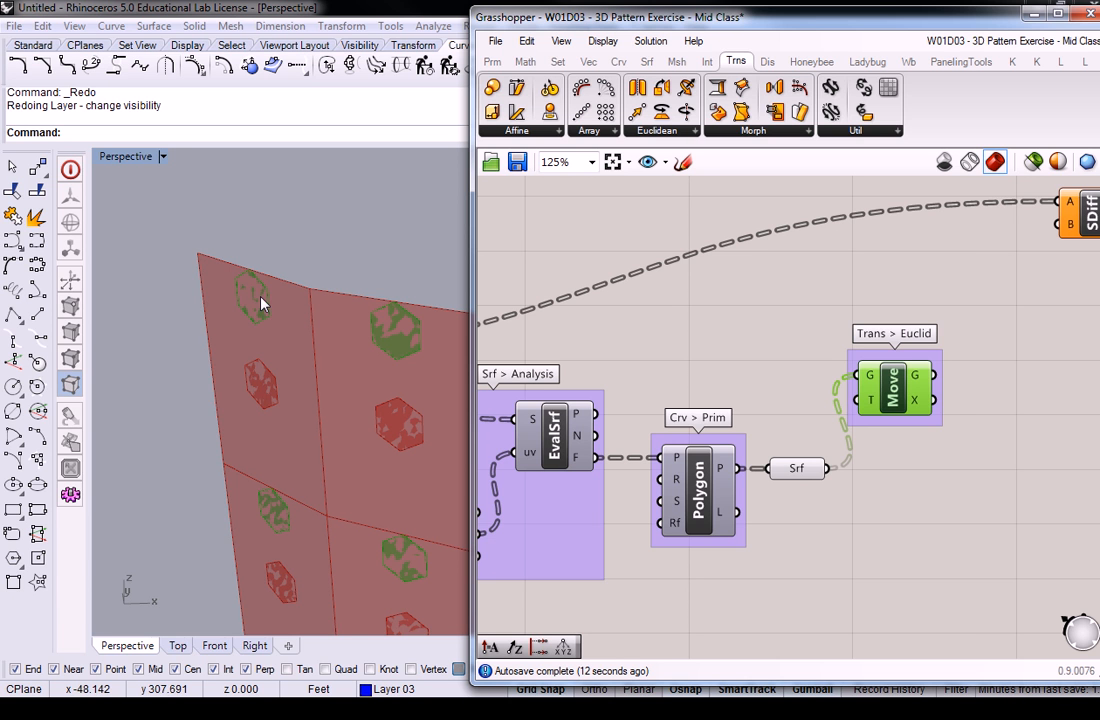
left_click_drag(893, 395, 910, 395)
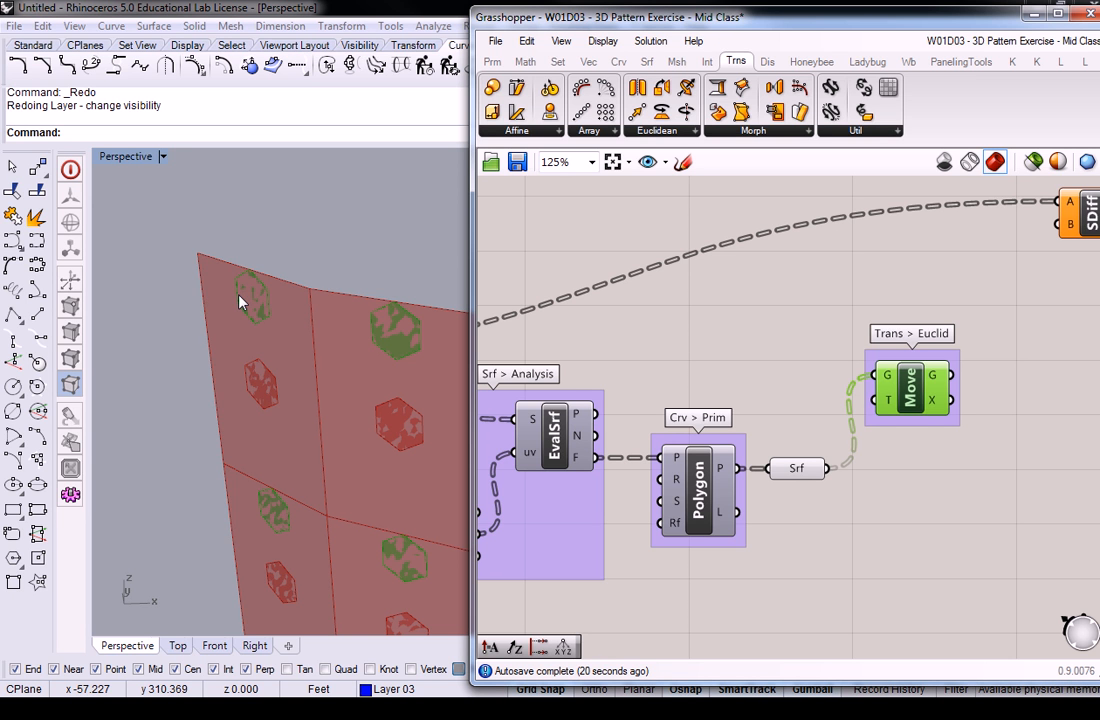
Connect the EvalSrf normal output directly to the Move component's T input and inspect the offset hexagons
right_click_drag(737, 355, 806, 373)
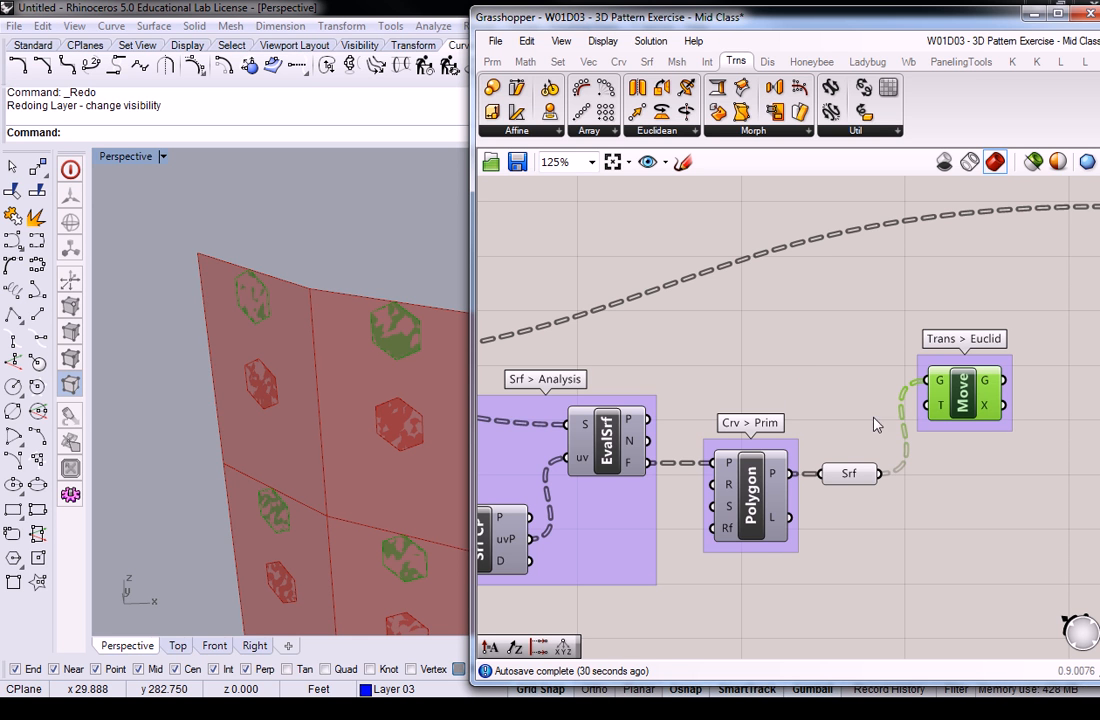
mouse_move(944, 418)
mouse_move(642, 447)
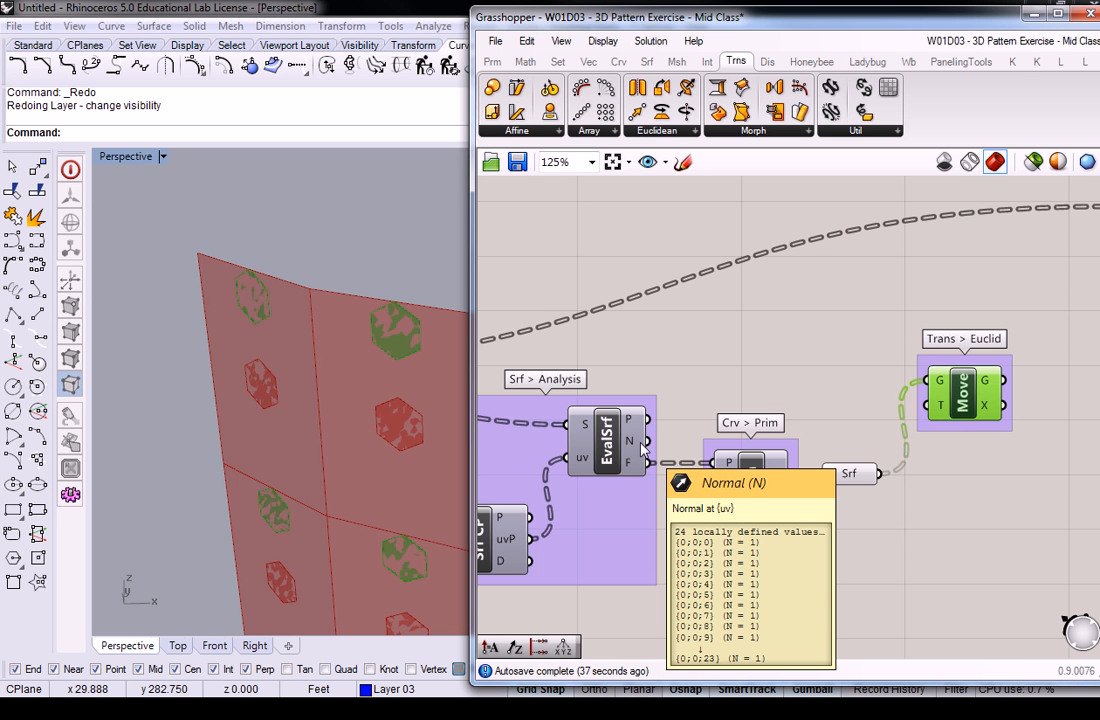
left_click_drag(645, 442, 927, 405)
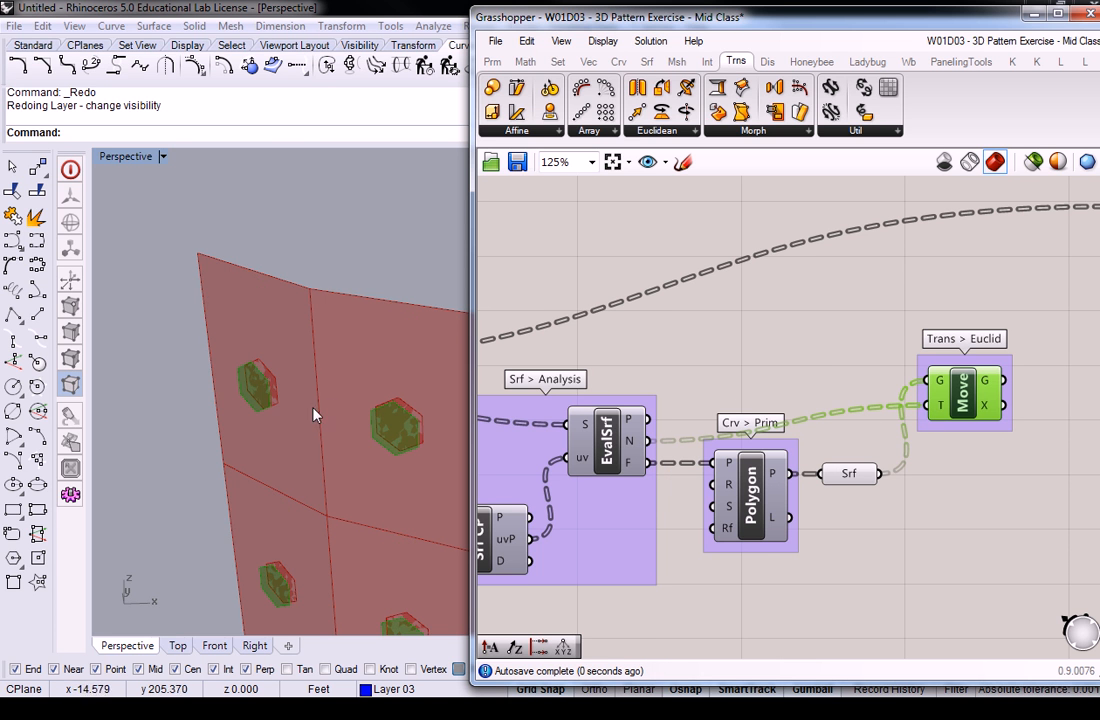
scroll(300, 370, "up", 6)
right_click_drag(355, 363, 362, 399)
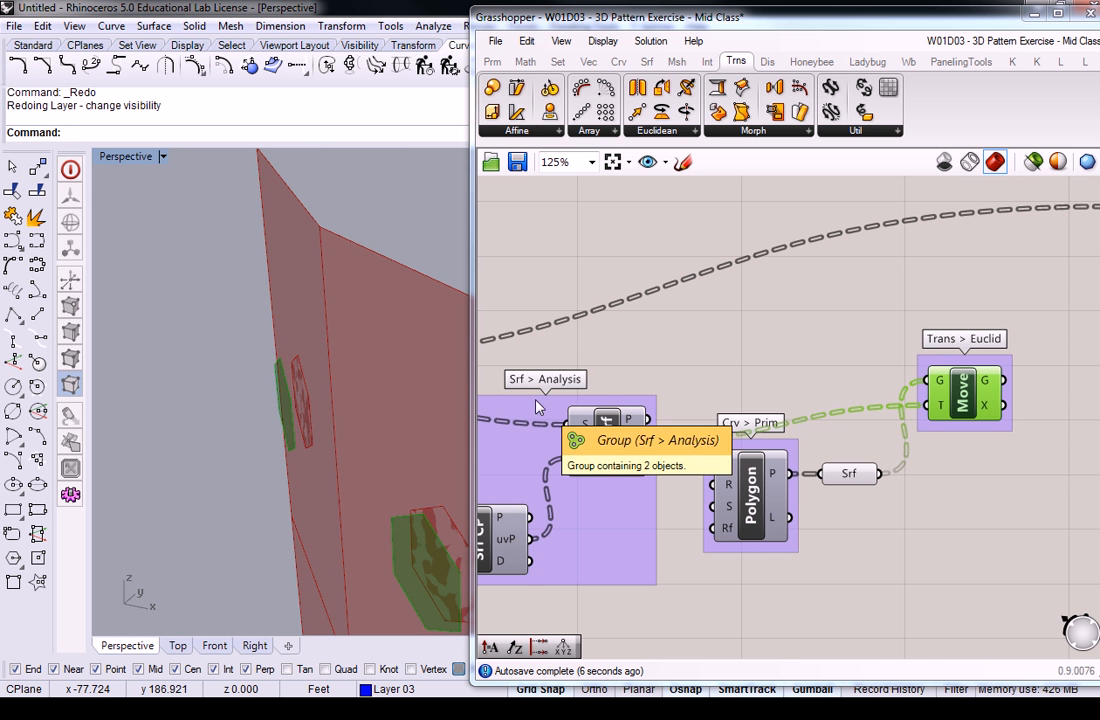
left_click(780, 396)
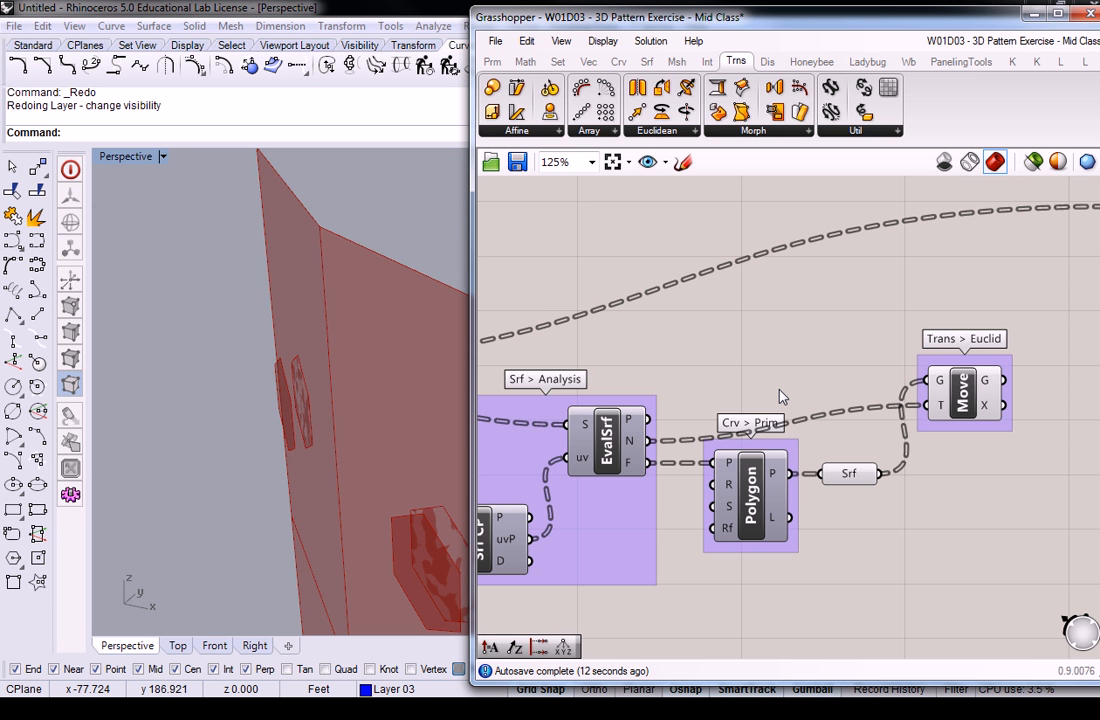
Place a vector Amplitude component above the Polygon group and connect the EvalSrf normal output to its V input
left_click(591, 62)
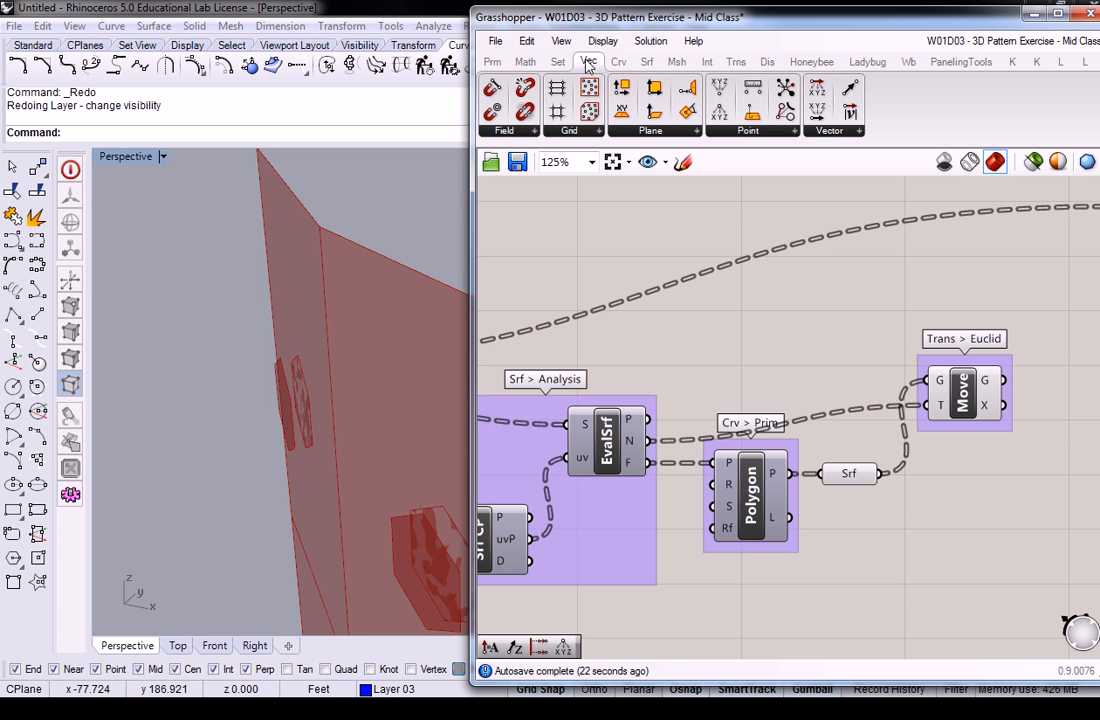
left_click(845, 131)
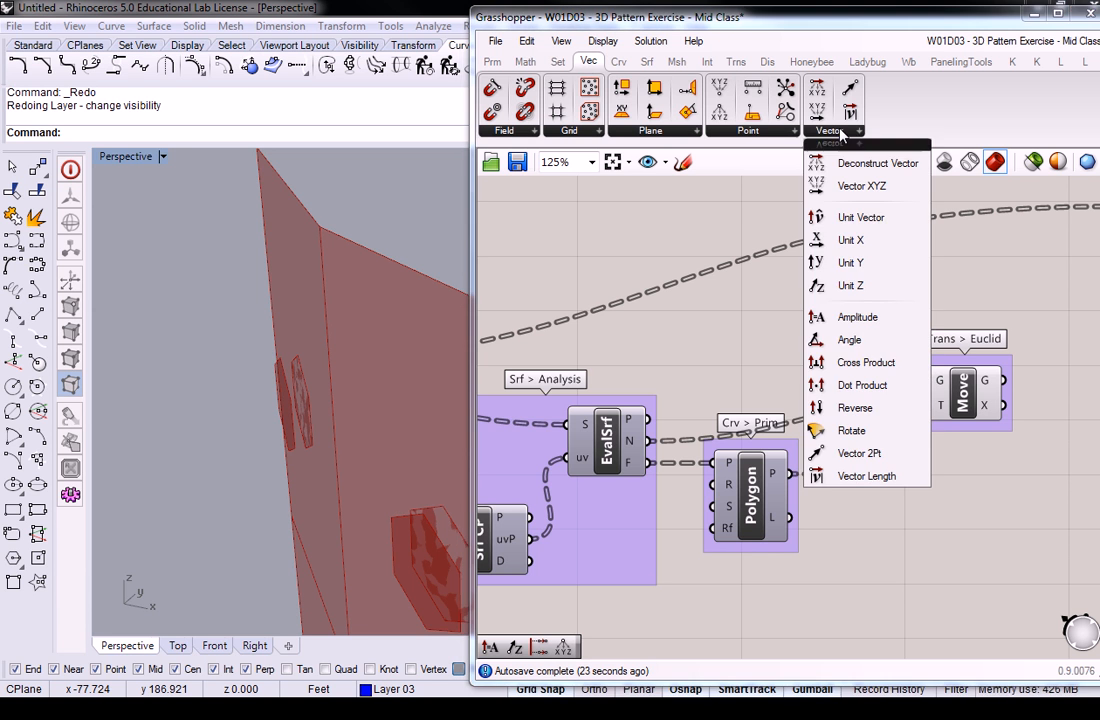
left_click(884, 320)
left_click(818, 358)
mouse_move(818, 360)
left_mouse_down()
mouse_move(834, 370)
mouse_move(810, 363)
left_mouse_up()
left_click(727, 366)
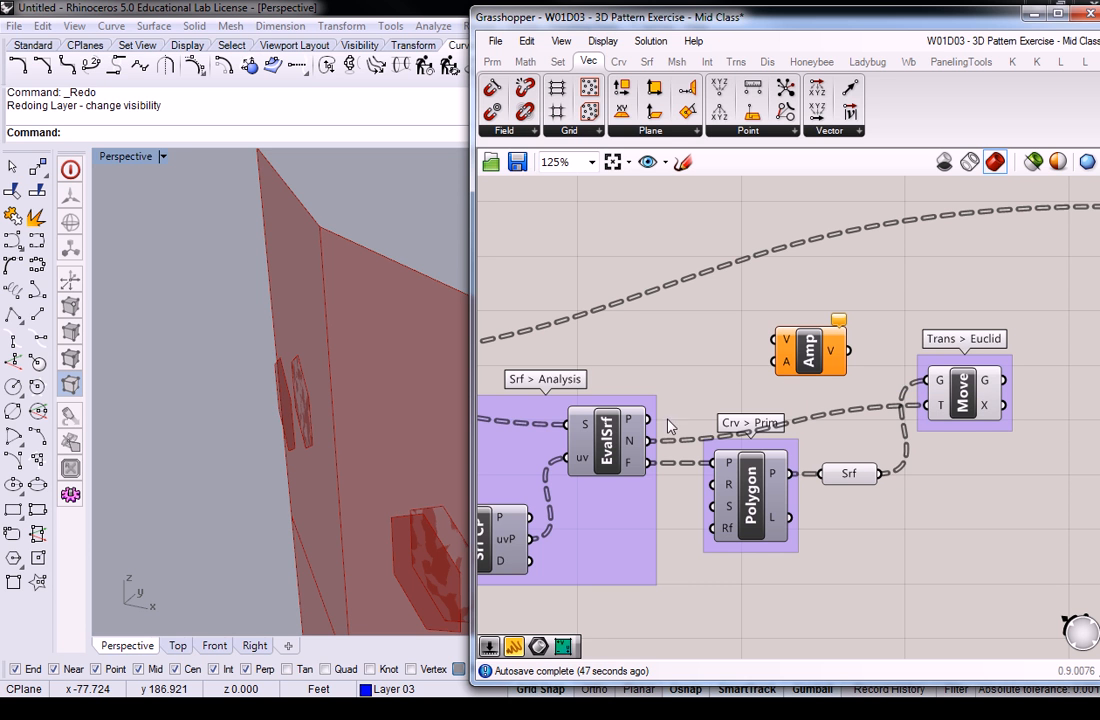
left_click_drag(649, 440, 822, 355)
Create a number slider from 0 to 10 with the value 5.5 and connect it to the Amplitude component's A input
double_click(580, 286)
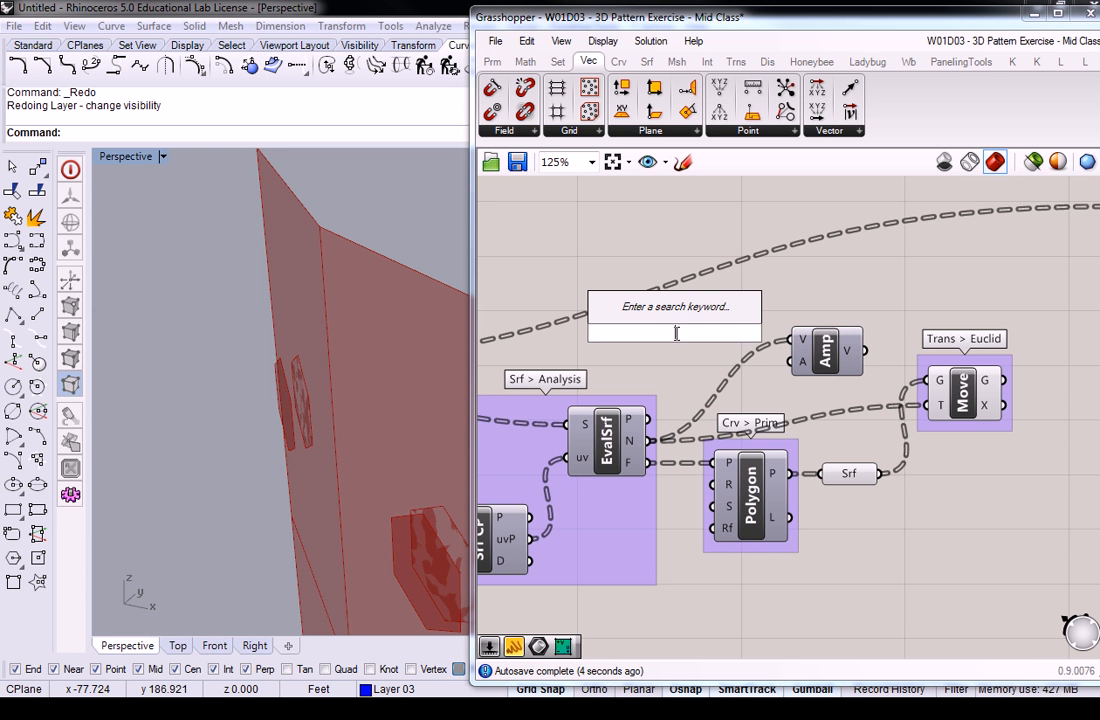
type("0<5.5<10")
key("Return")
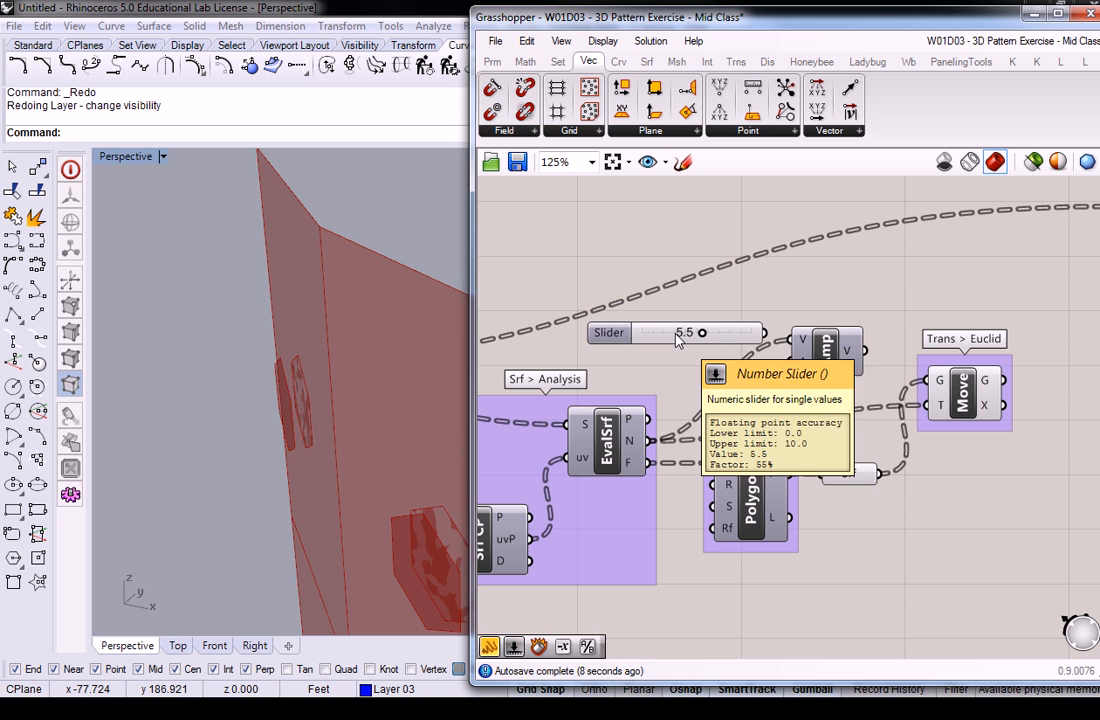
left_click_drag(608, 333, 589, 345)
left_click_drag(745, 344, 836, 380)
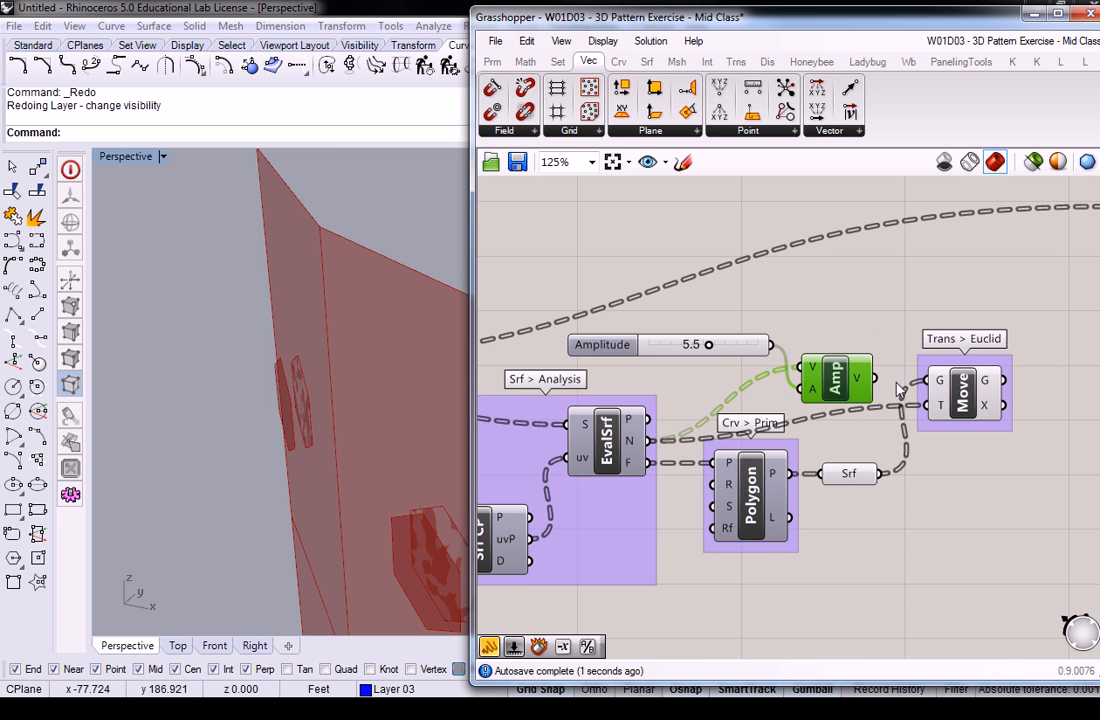
Connect the Amplitude component's V output to Move's T input and inspect the moved hexagons
mouse_move(863, 385)
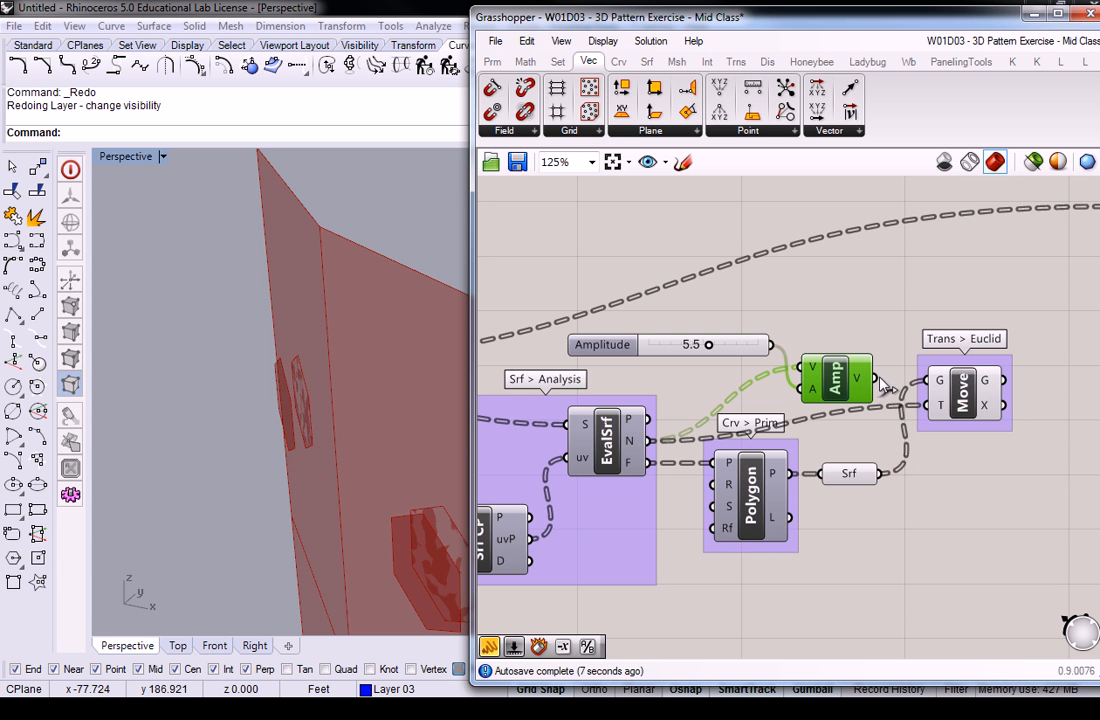
left_click_drag(873, 378, 921, 405)
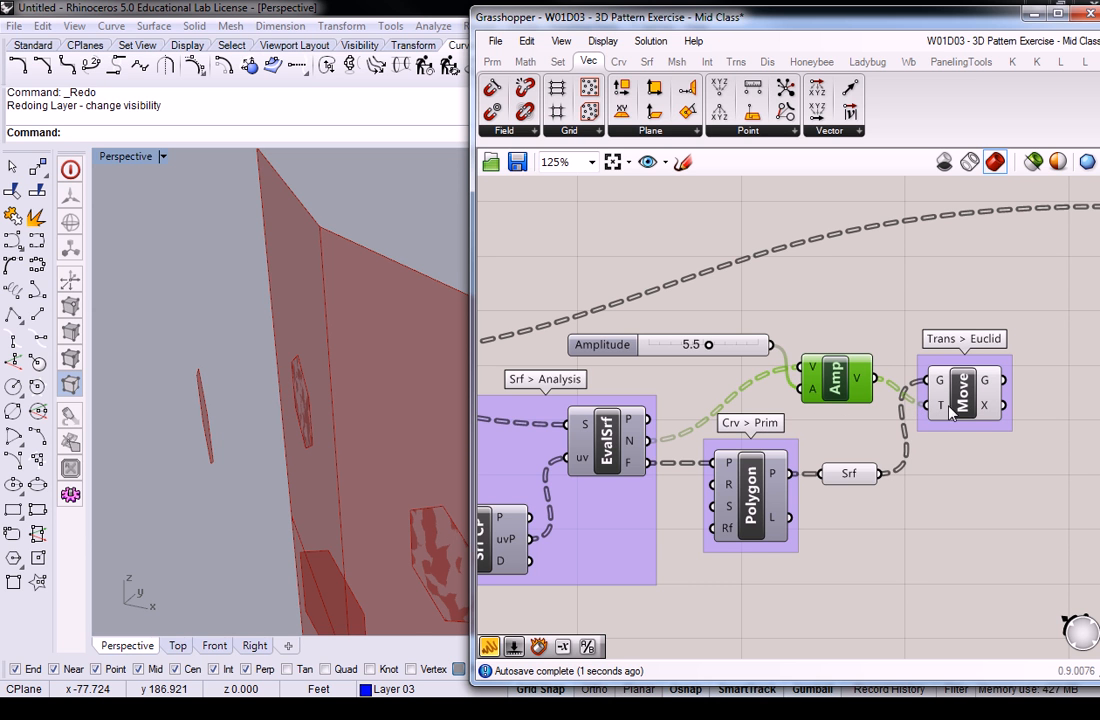
mouse_move(944, 410)
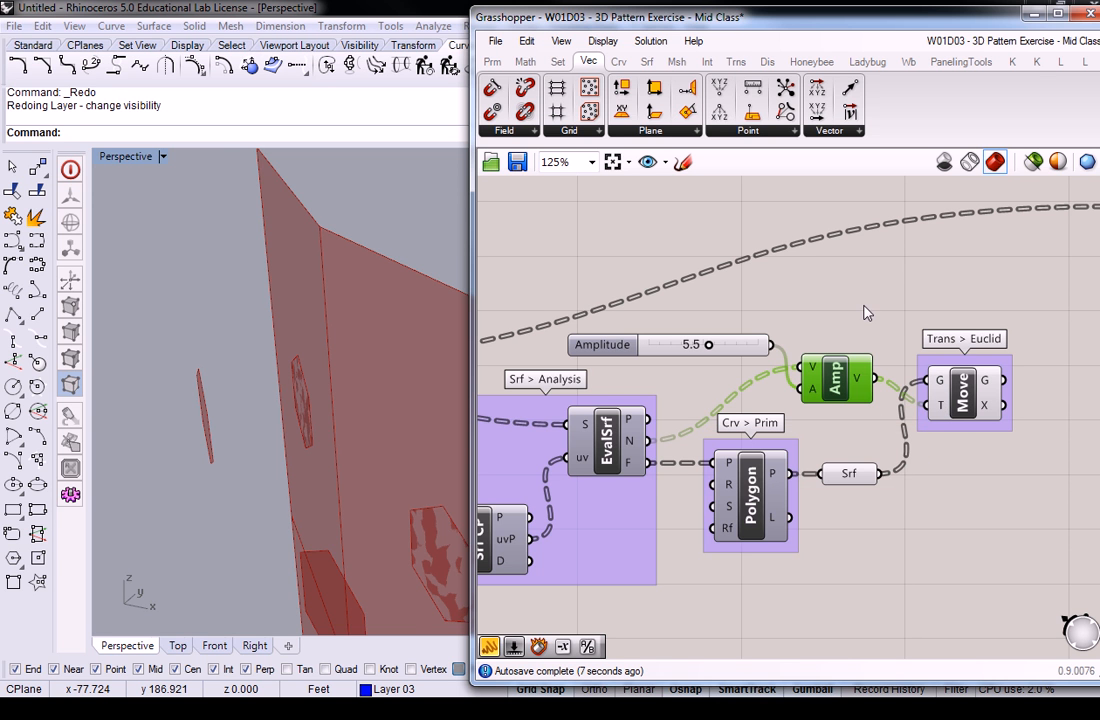
left_click(740, 300)
right_click_drag(264, 360, 211, 349)
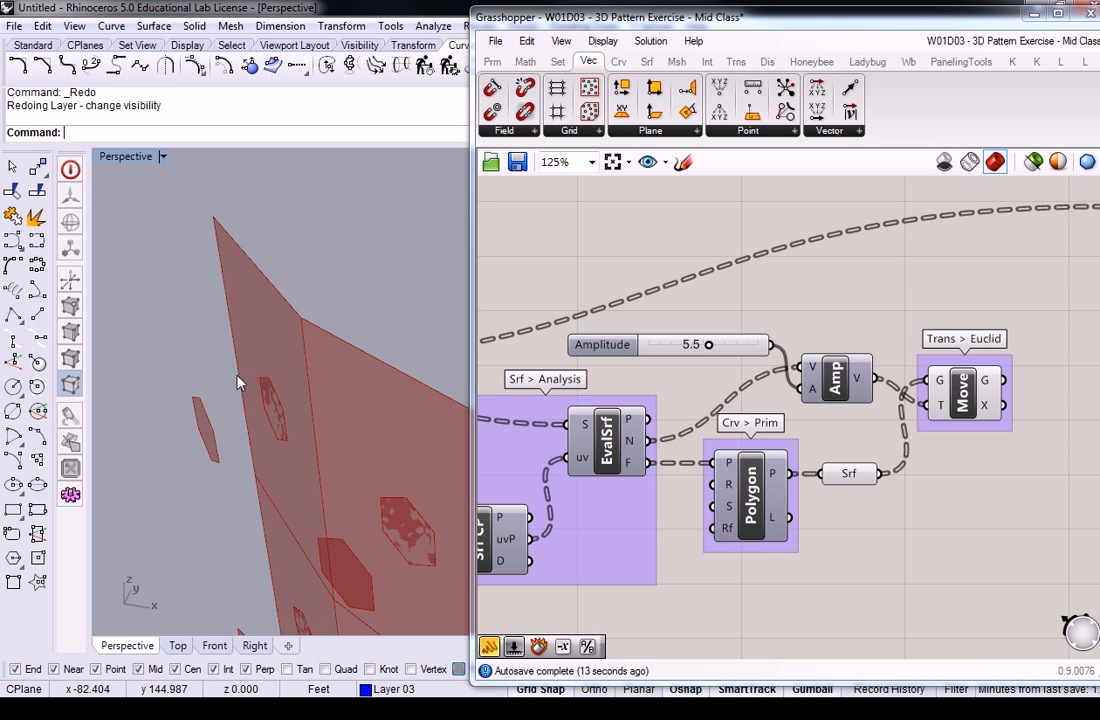
Set the Amplitude slider to 3.5 and check the moved hexagons by selecting the Move component
left_click_drag(708, 344, 690, 362)
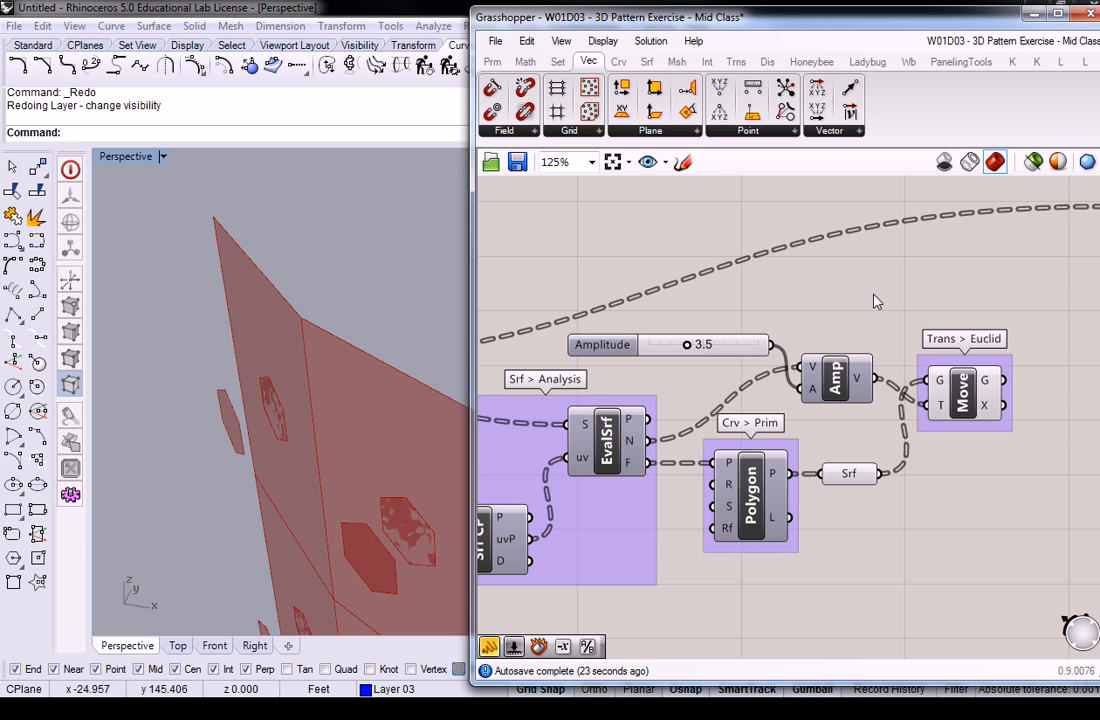
scroll(875, 301, "down", 1)
scroll(875, 301, "up", 1)
left_click(849, 383)
left_click(840, 318)
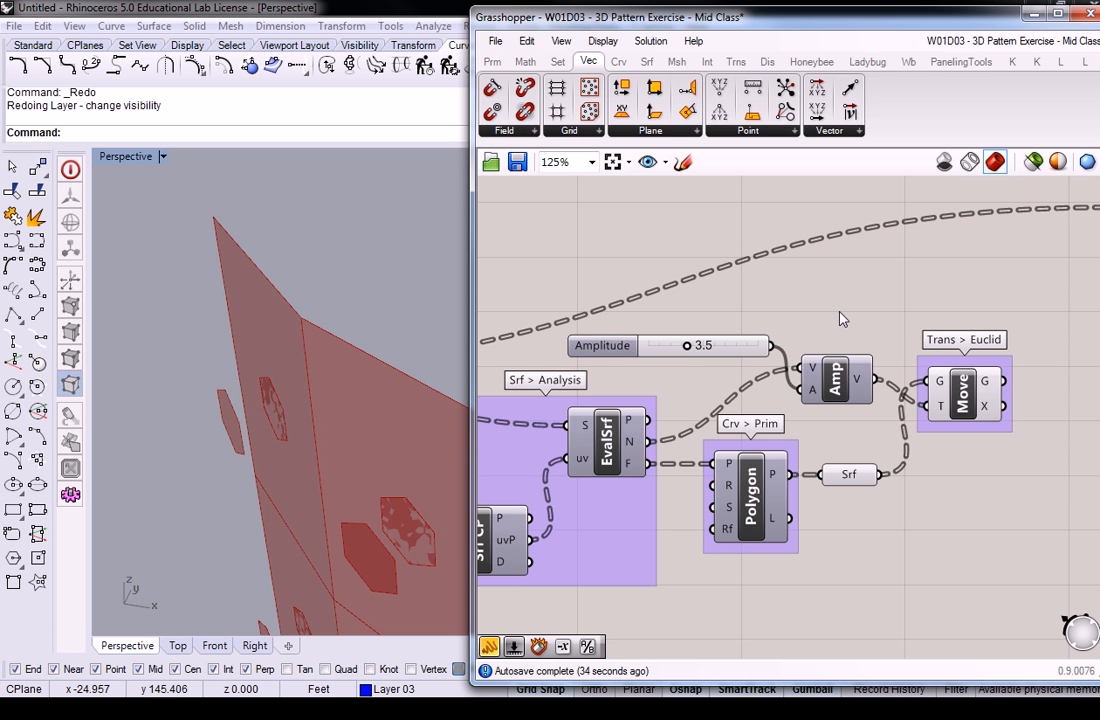
right_click_drag(908, 313, 872, 305)
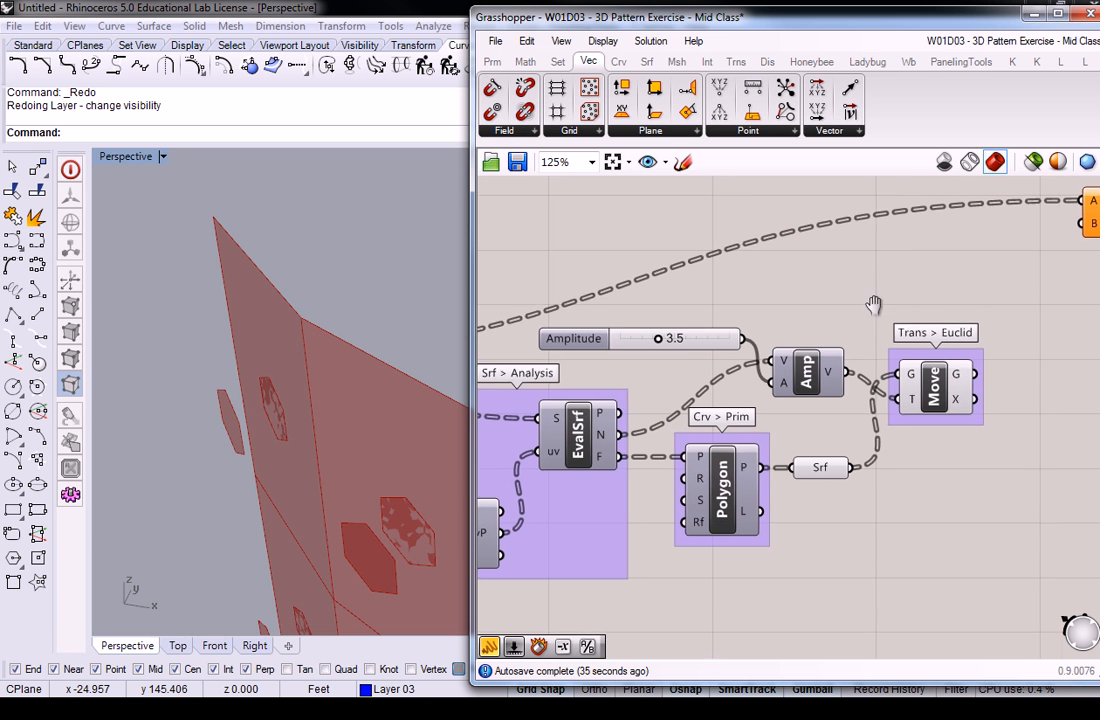
left_click(927, 377)
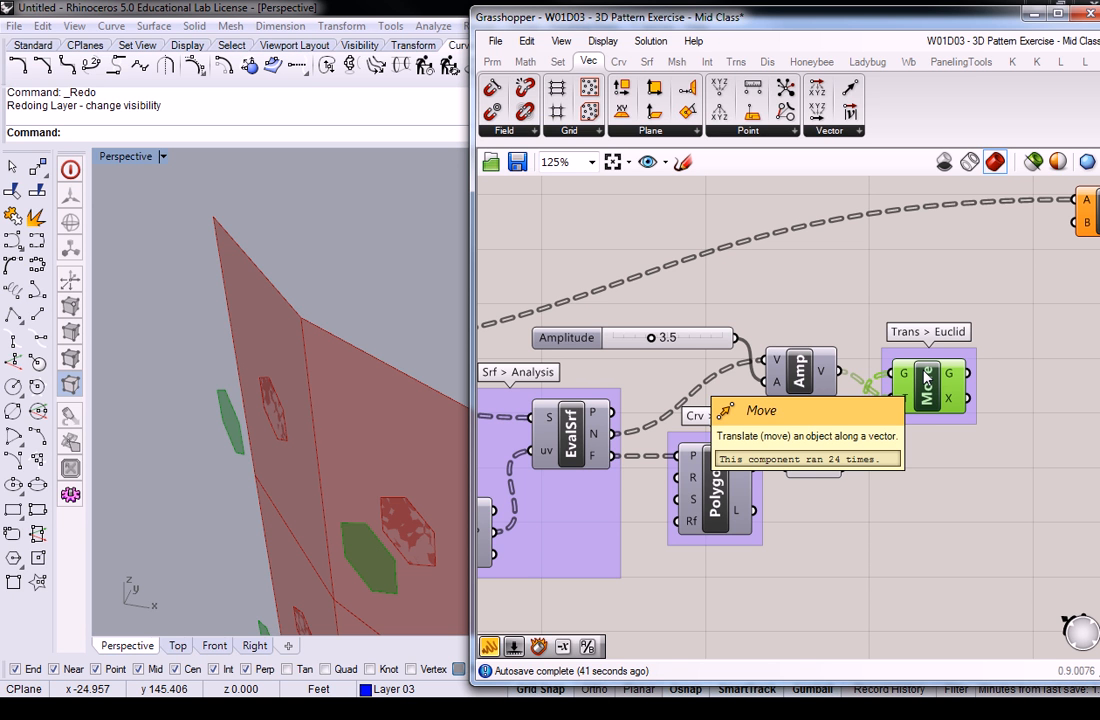
Place a freeform Extrude component on the canvas beyond Move, below the Solid Difference
right_click_drag(984, 264, 729, 249)
left_click(647, 62)
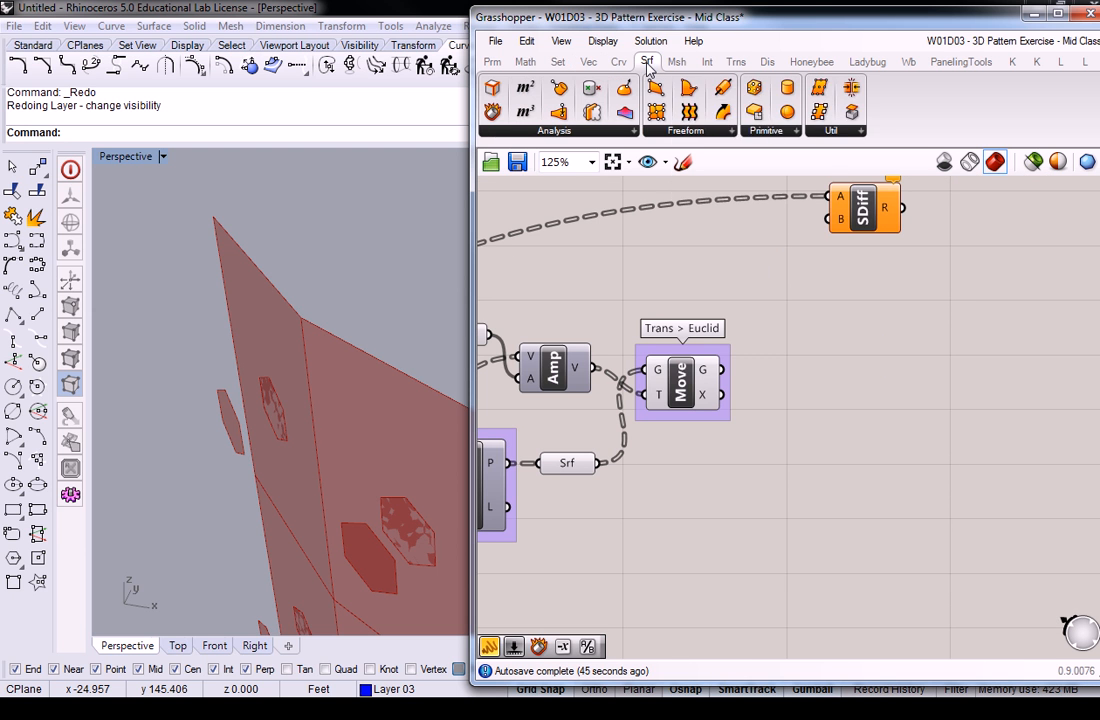
left_click(686, 131)
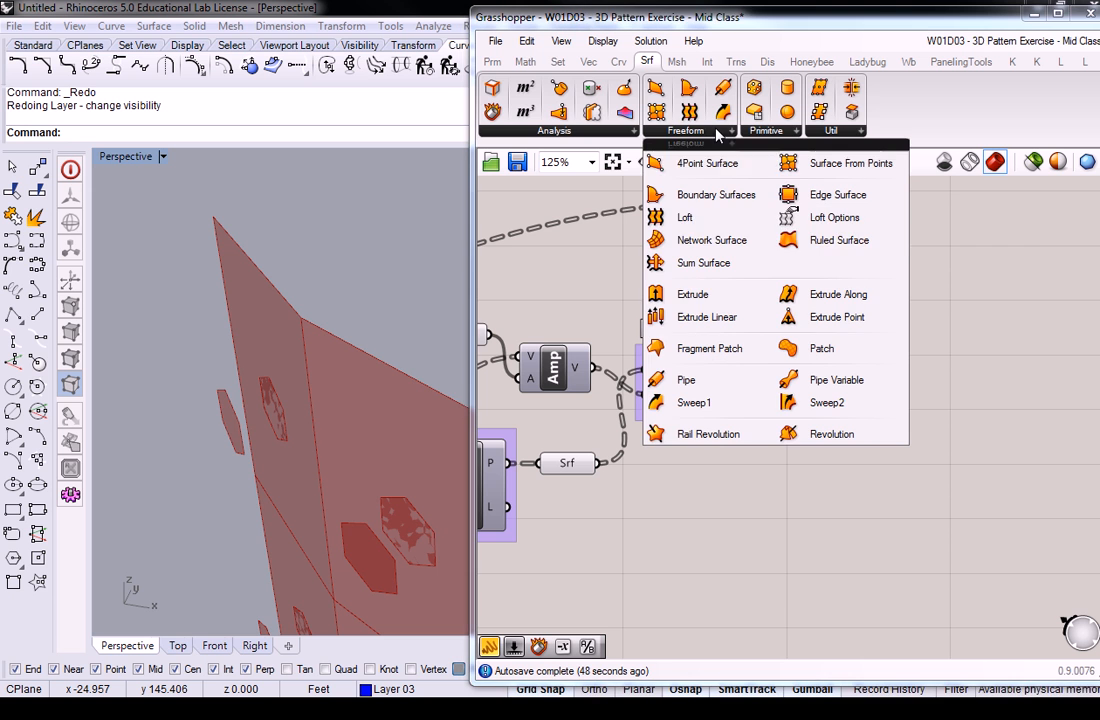
left_click(727, 300)
left_click(906, 398)
left_click(830, 403)
Connect Move's geometry output to the Extrude component's B input and nudge Extrude up to straighten the wire
mouse_move(665, 373)
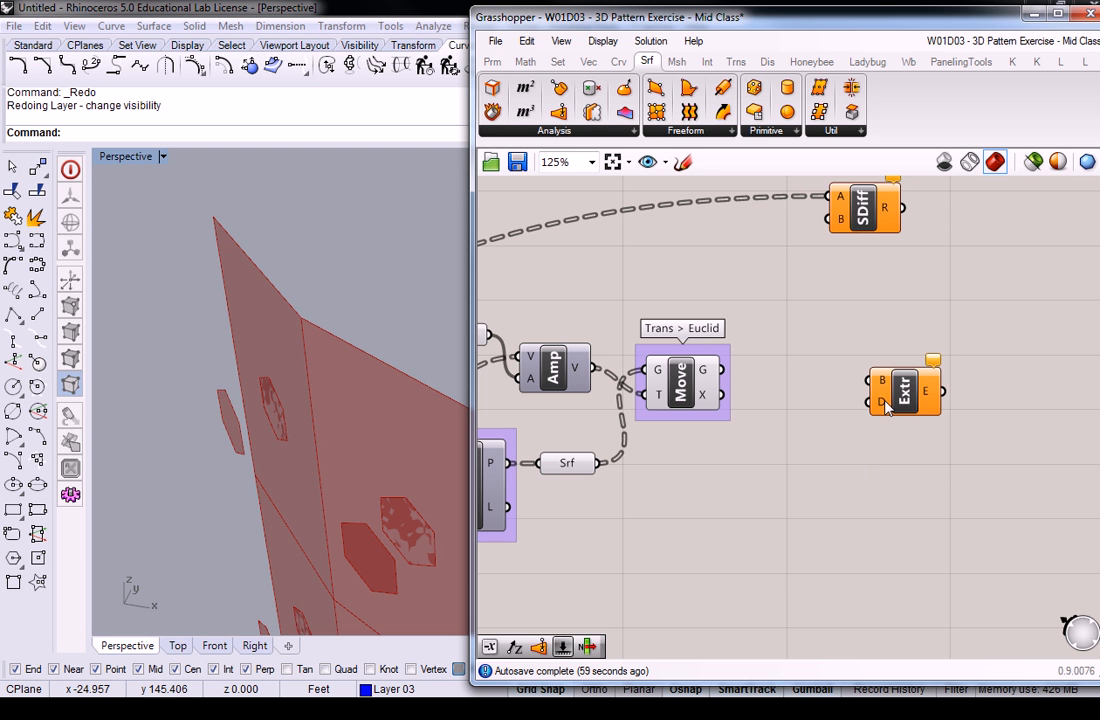
mouse_move(886, 401)
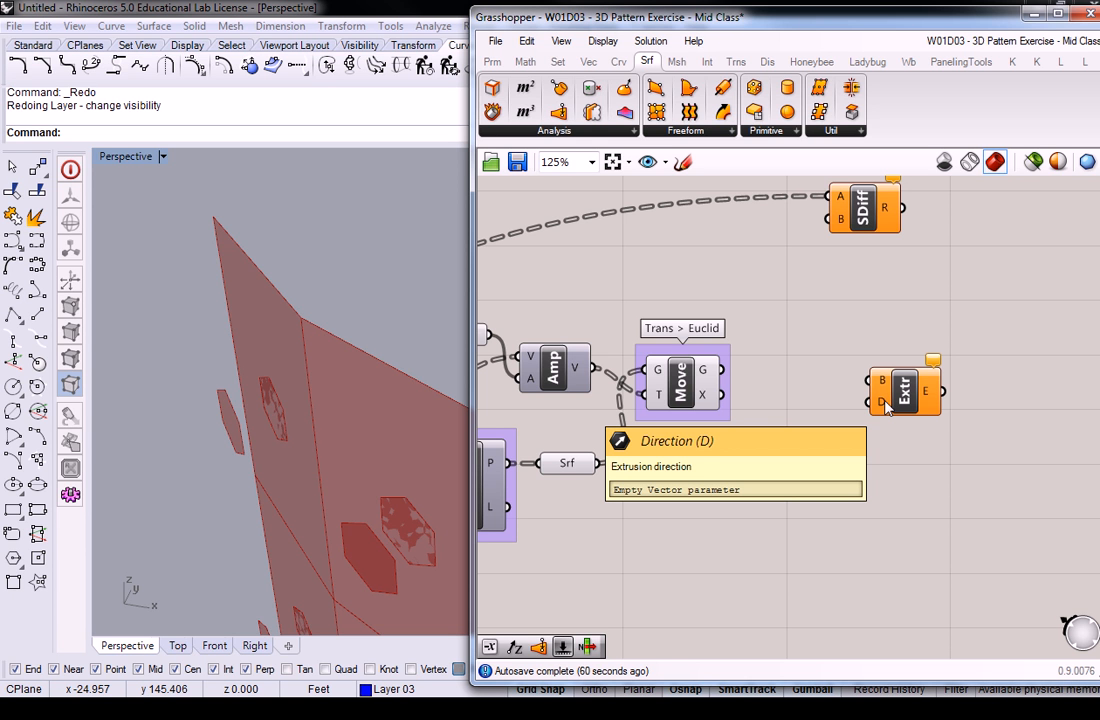
right_click_drag(808, 413, 921, 418)
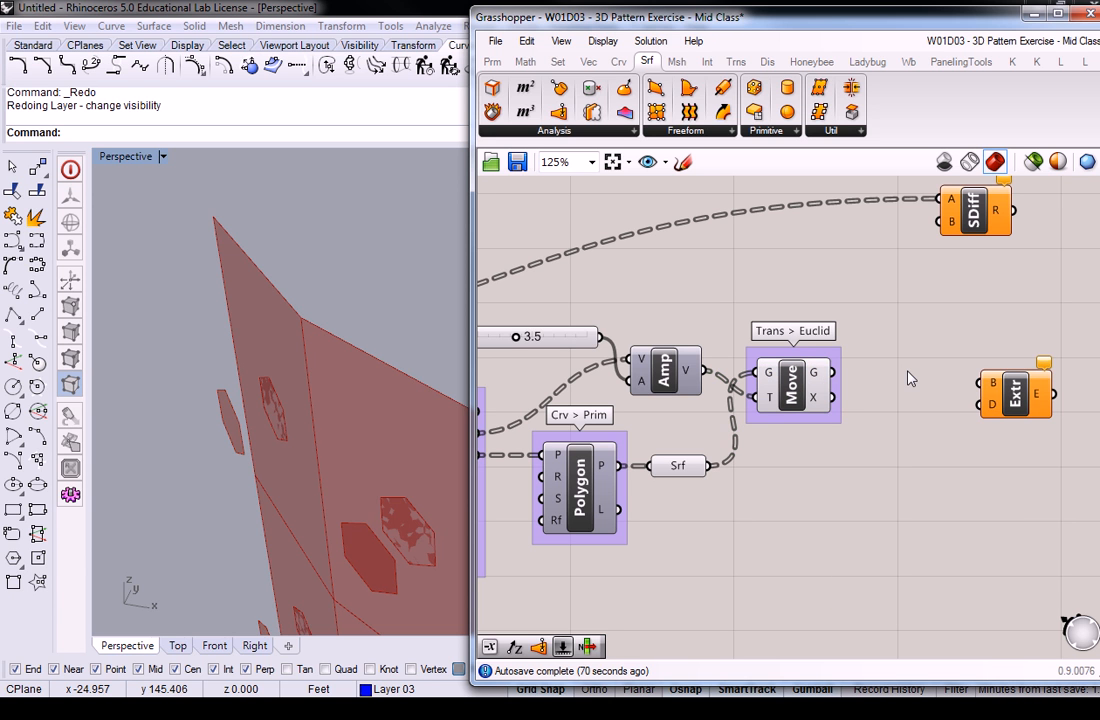
left_click_drag(832, 372, 979, 382)
left_click_drag(1043, 416, 1043, 406)
left_click(975, 418)
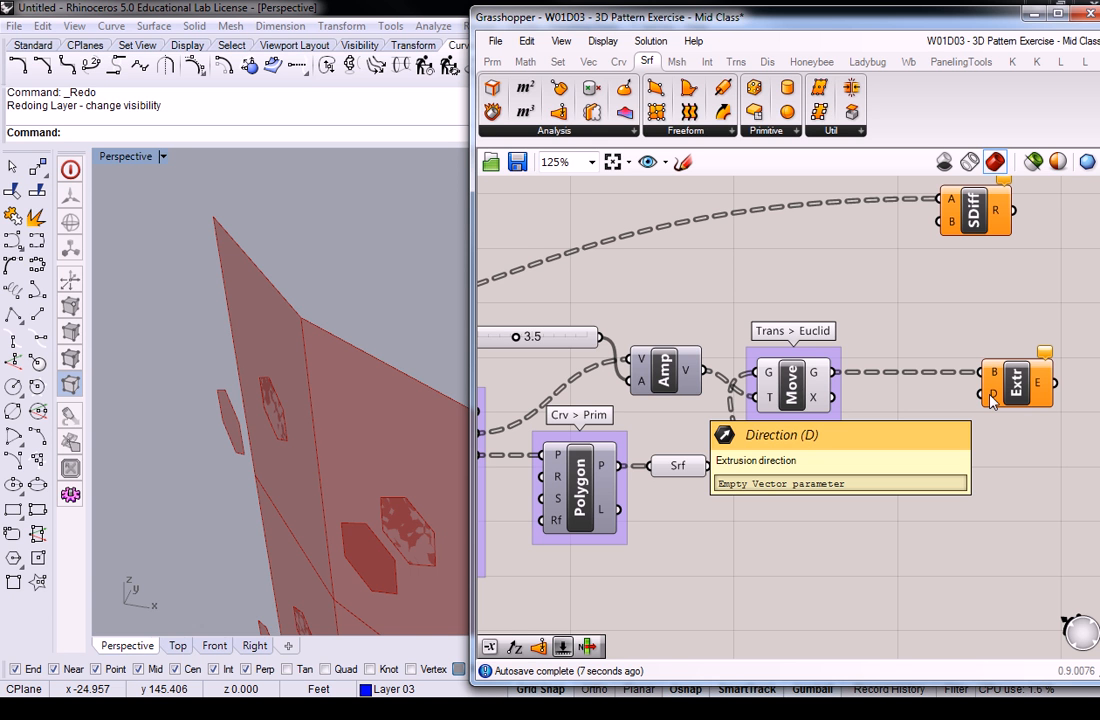
Place a vector Reverse component above the Amplitude slider
right_click_drag(688, 364, 902, 374)
left_click_drag(555, 288, 869, 314)
left_click(878, 381)
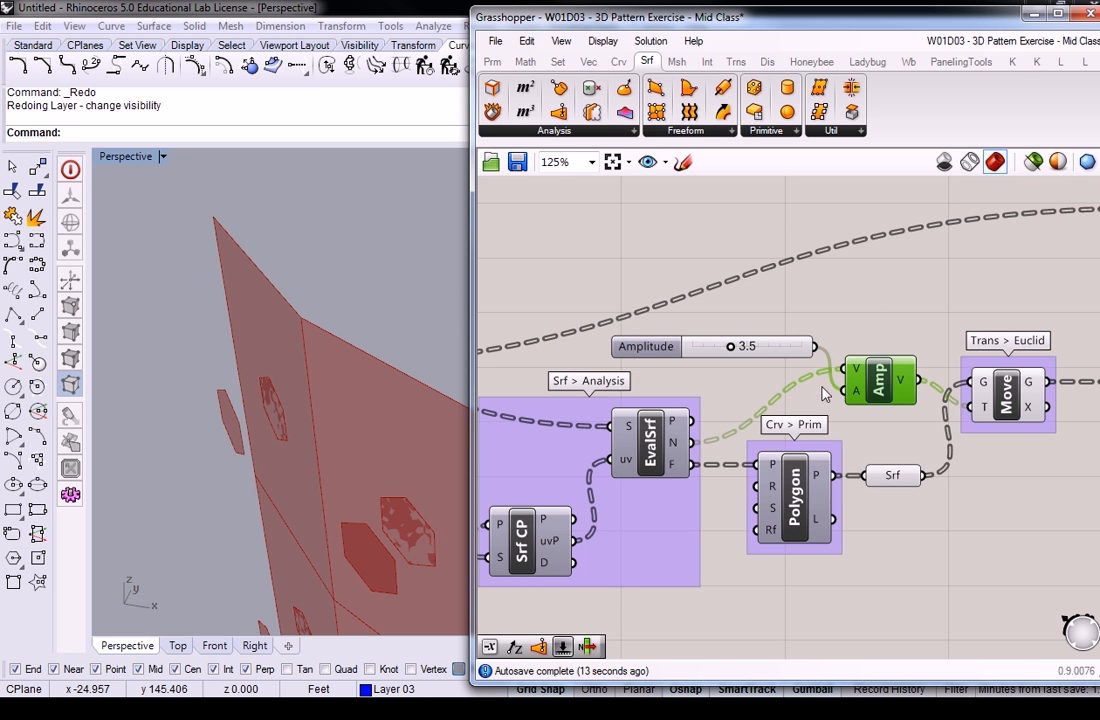
right_click_drag(950, 319, 842, 338)
left_click(842, 338)
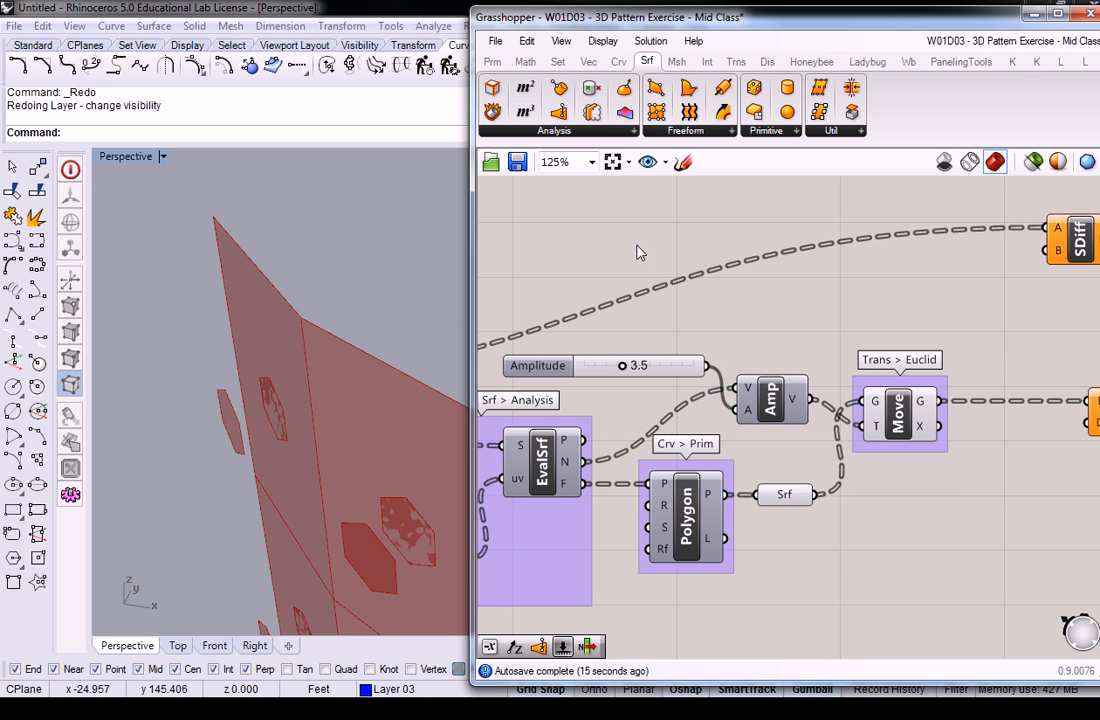
left_click(588, 61)
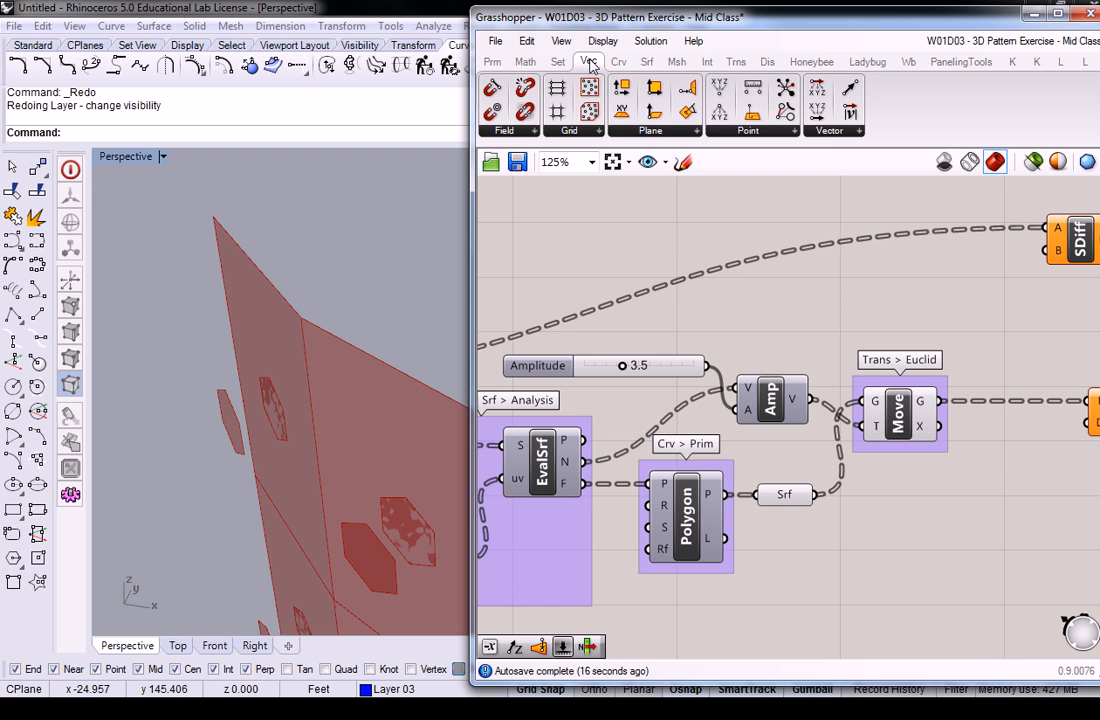
left_click(836, 133)
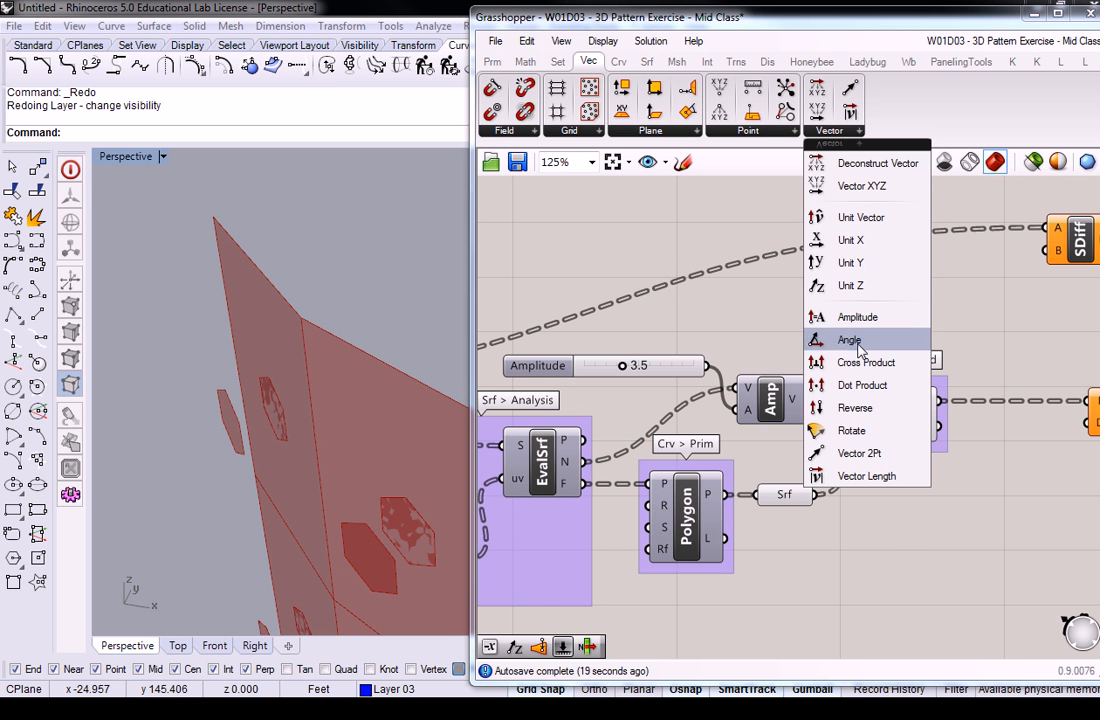
left_click_drag(866, 408, 702, 322)
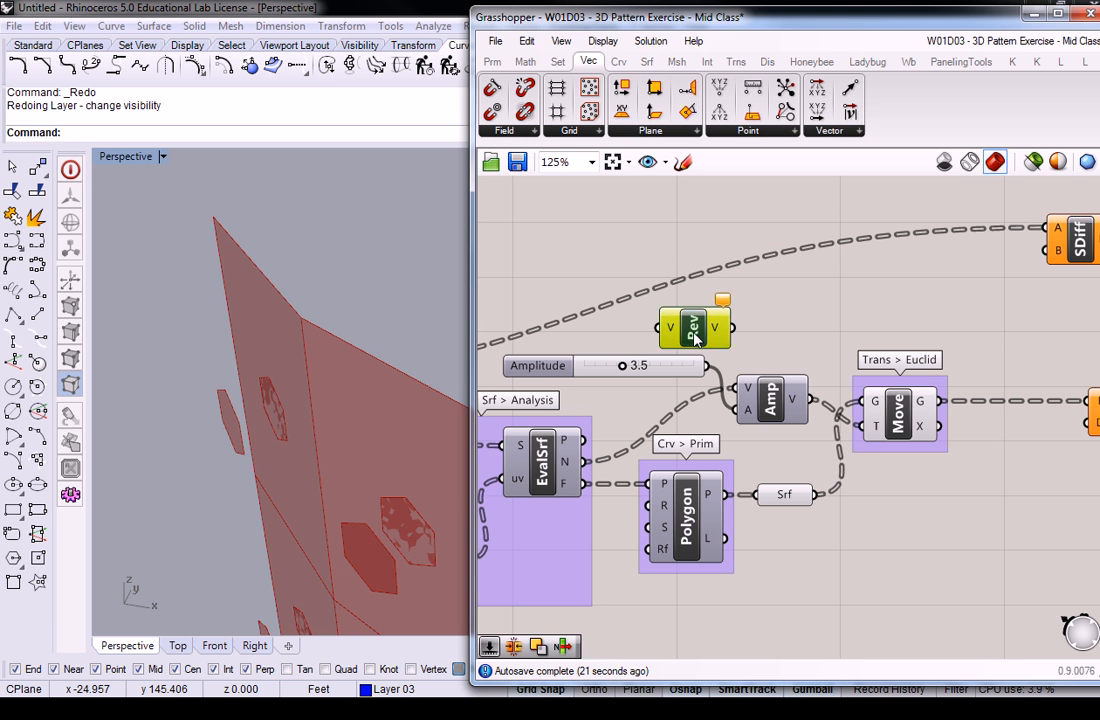
Connect EvalSrf's N output to the Reverse component's input and group Reverse under the label "Vect > Vect"
left_click_drag(586, 462, 700, 318)
mouse_move(732, 318)
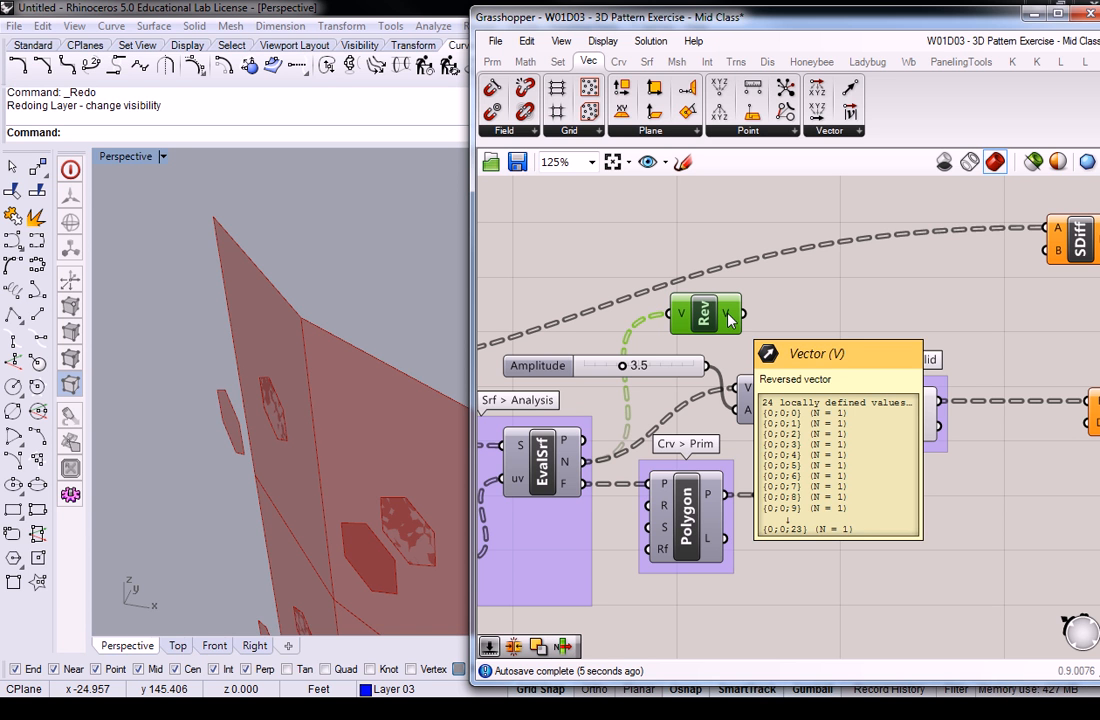
key("ctrl+g")
left_click(724, 275)
right_click(727, 292)
type("Vect > Vect")
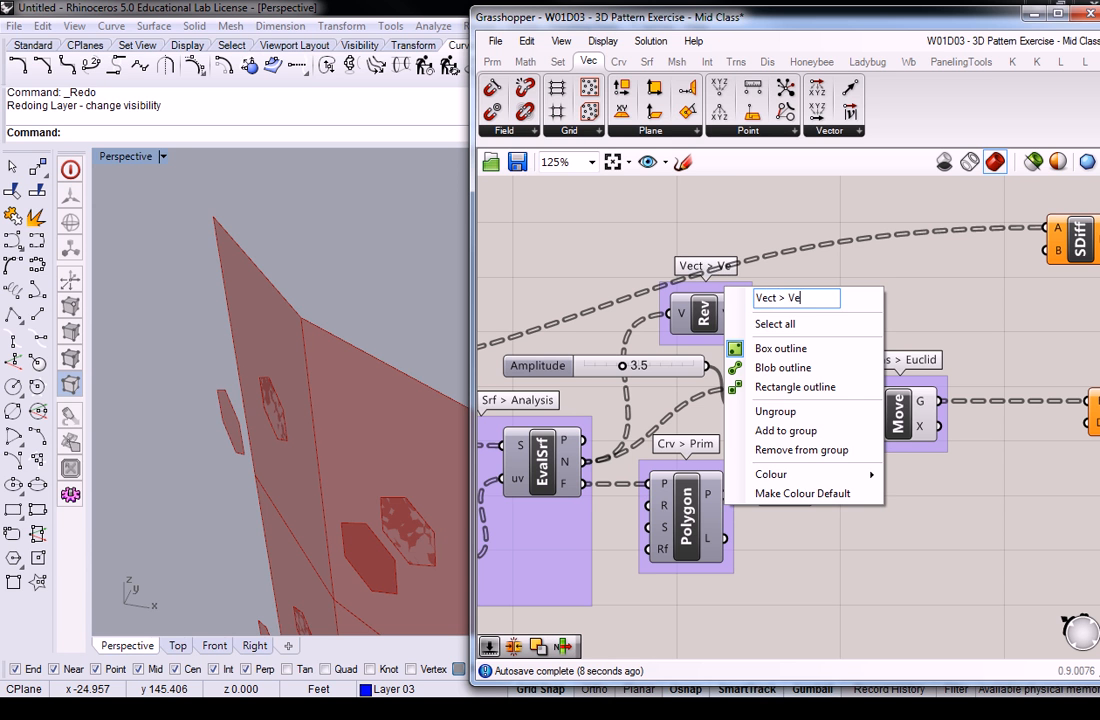
key("Return")
Group the Amplitude component that feeds Move and label the group "Vect > Vect"
left_click(775, 400)
key("ctrl+g")
left_click(822, 315)
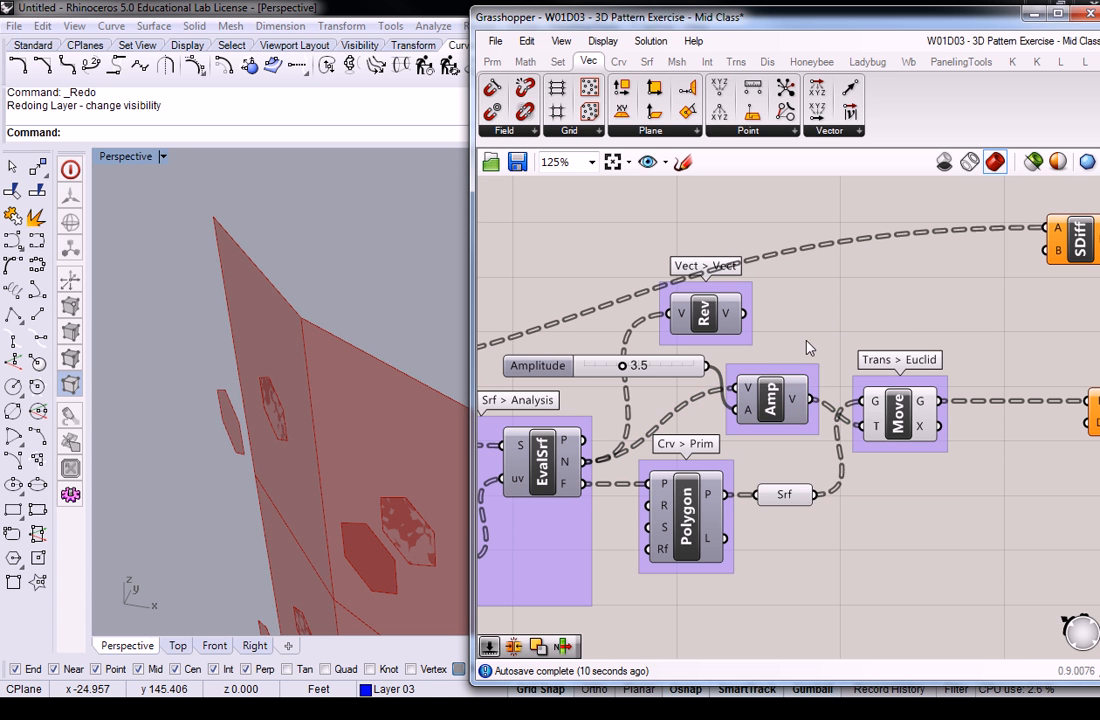
right_click(798, 369)
type("Vect > Vect")
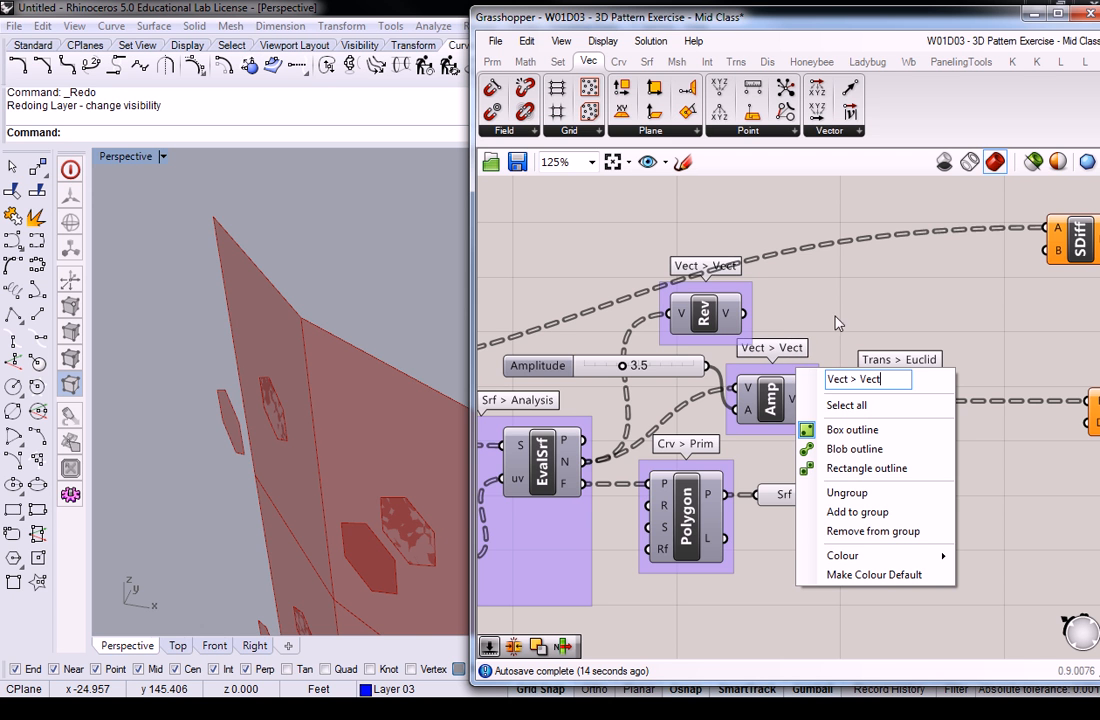
Rearrange the canvas by raising Solid Difference and Extrude and placing Reverse directly above the grouped Amplitude component
right_click_drag(846, 305, 752, 326)
left_click_drag(622, 331, 809, 320)
right_click_drag(903, 292, 929, 357)
left_click_drag(1007, 316, 1012, 174)
left_click_drag(812, 392, 864, 314)
left_click_drag(1054, 500, 1041, 400)
left_click(940, 398)
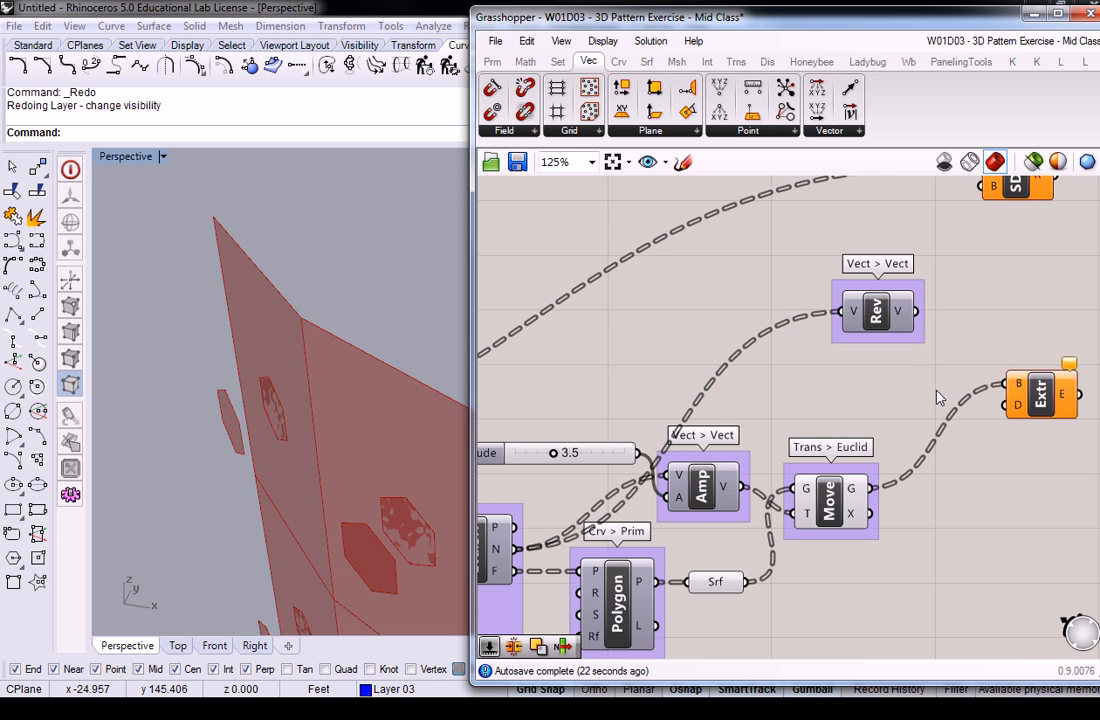
right_click_drag(933, 394, 964, 380)
left_click_drag(910, 307, 744, 318)
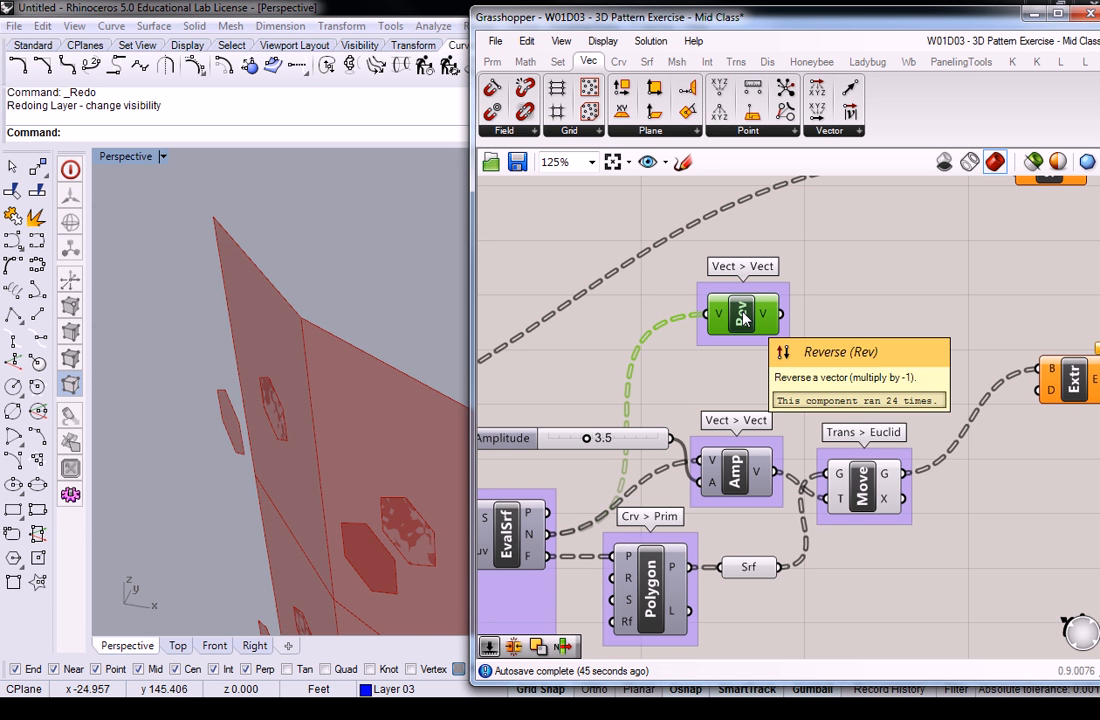
left_click(899, 344)
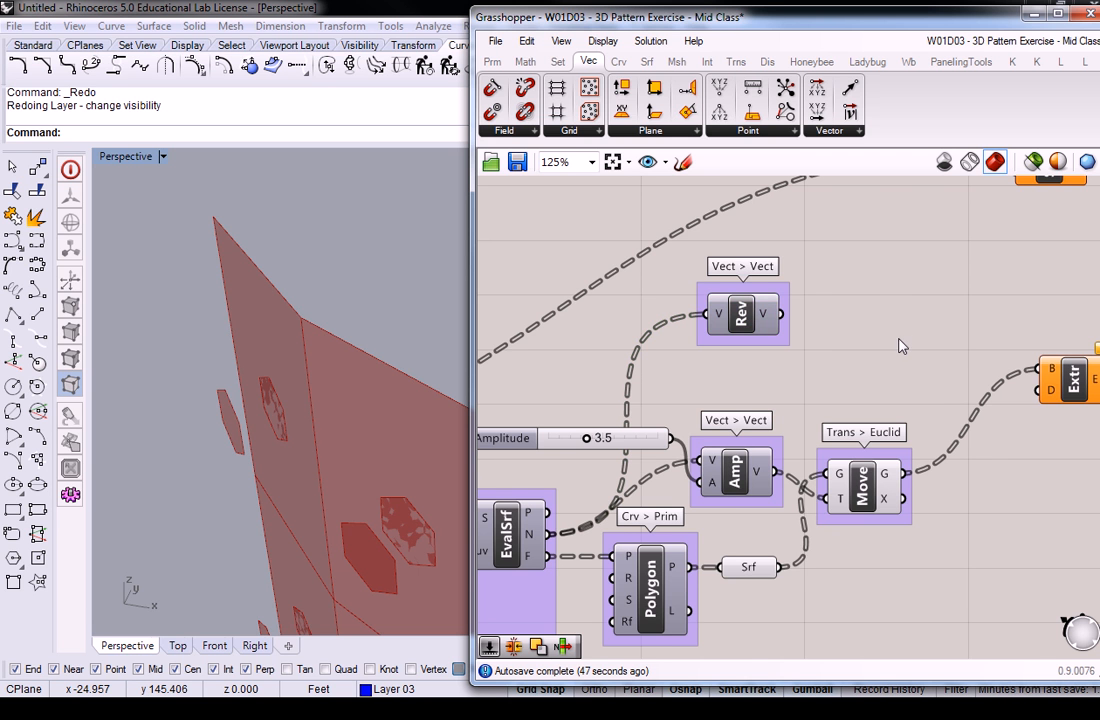
right_click_drag(933, 346, 906, 341)
right_click_drag(776, 312, 862, 327)
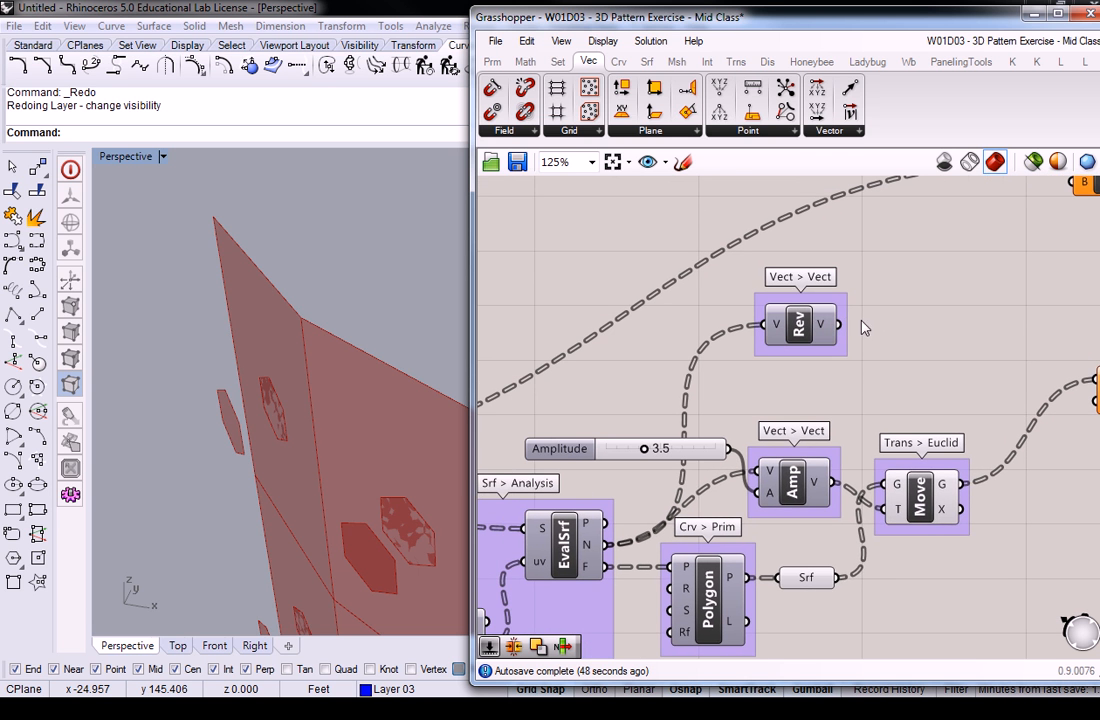
Place a second vector Amplitude component on the canvas just beyond Reverse
left_click(794, 484)
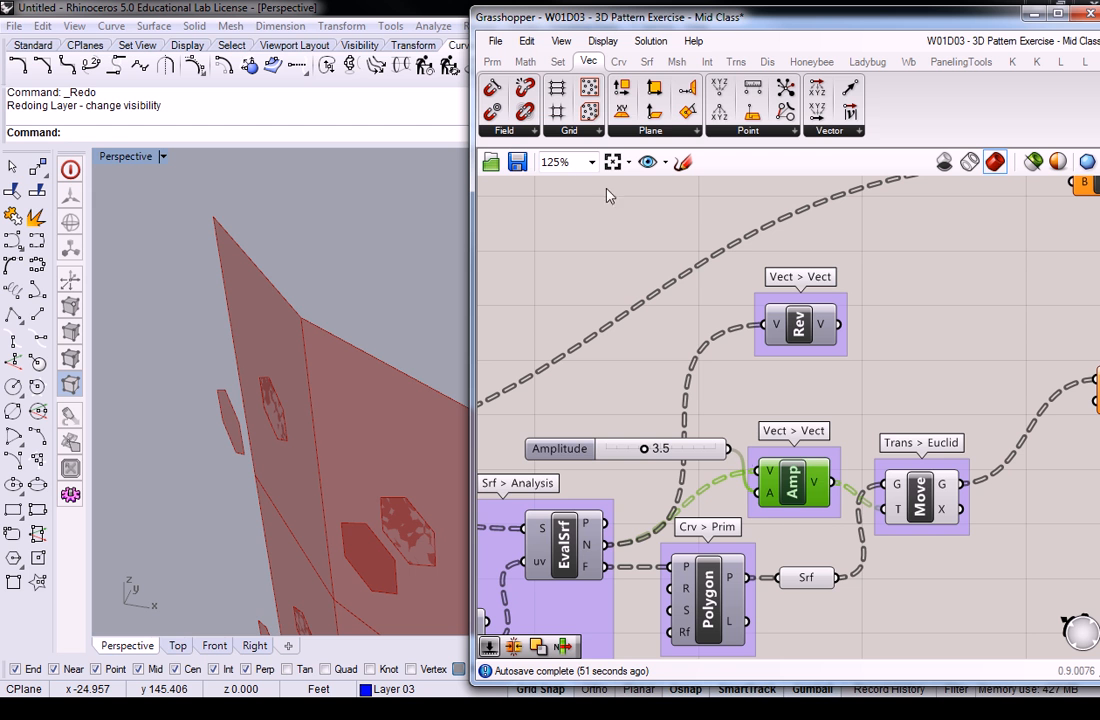
left_click(837, 205)
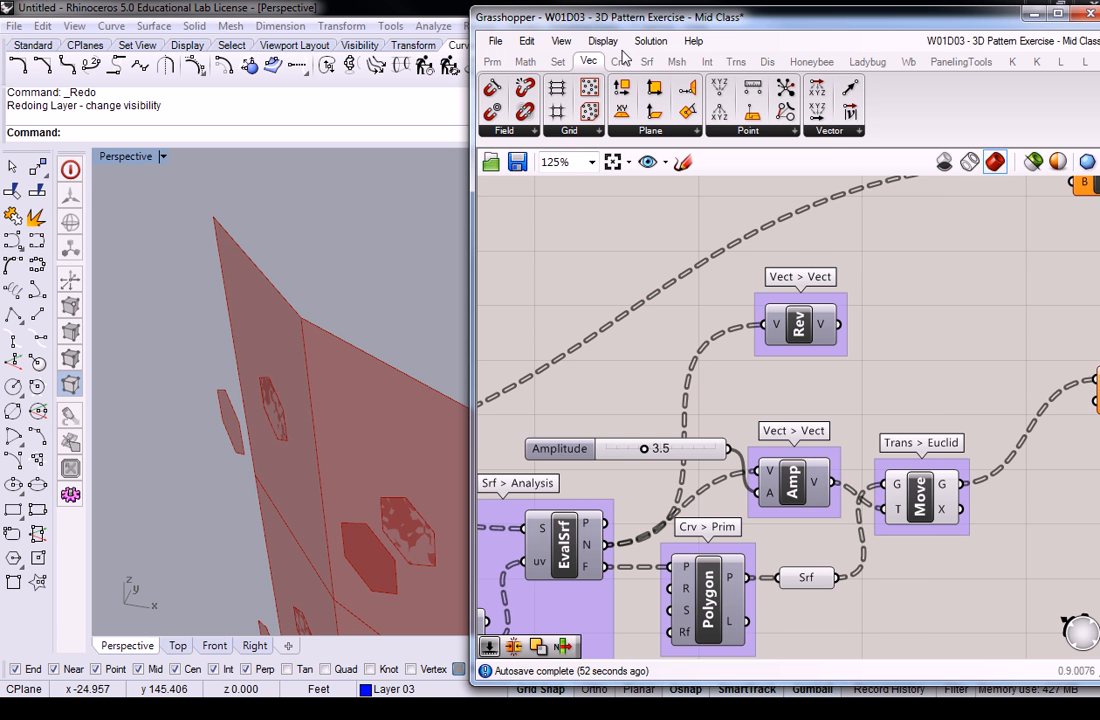
left_click(829, 131)
left_click_drag(879, 329, 948, 322)
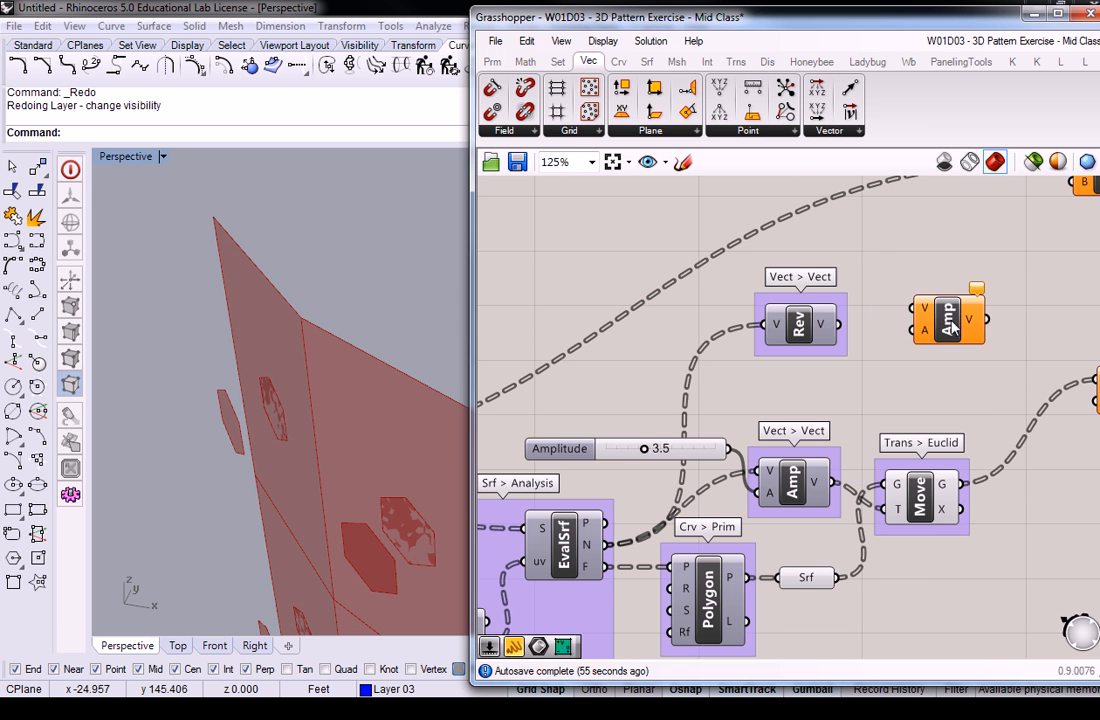
Group the Extrude component and label the group "Srf > Frfm"
right_click_drag(985, 334, 840, 346)
left_click(987, 411)
key("ctrl+g")
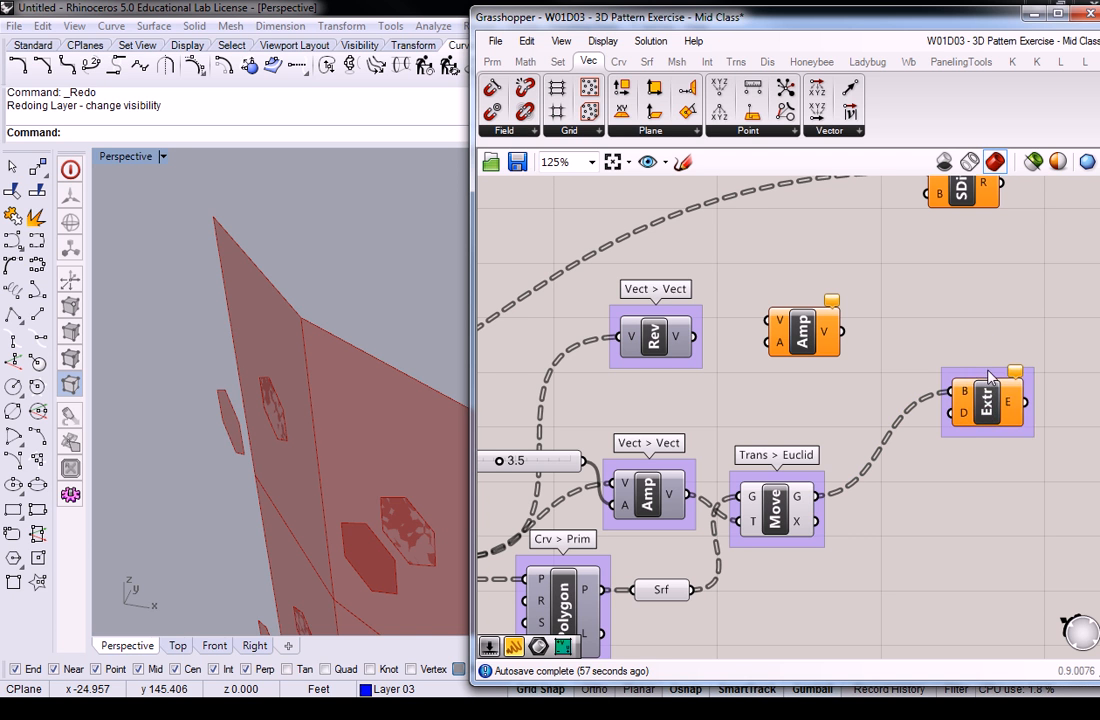
right_click(960, 374)
type("Srf > Frfm")
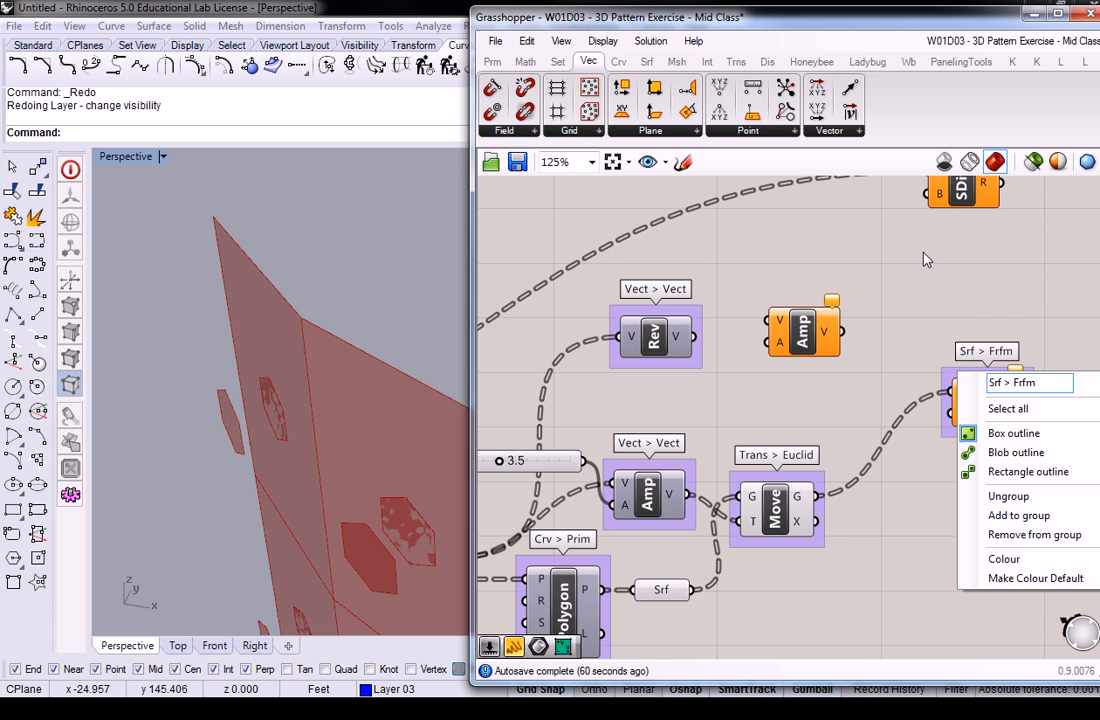
Place a Multiplication component below Reverse and nudge Reverse and the second Amplitude to make room around it
right_click_drag(923, 252, 952, 277)
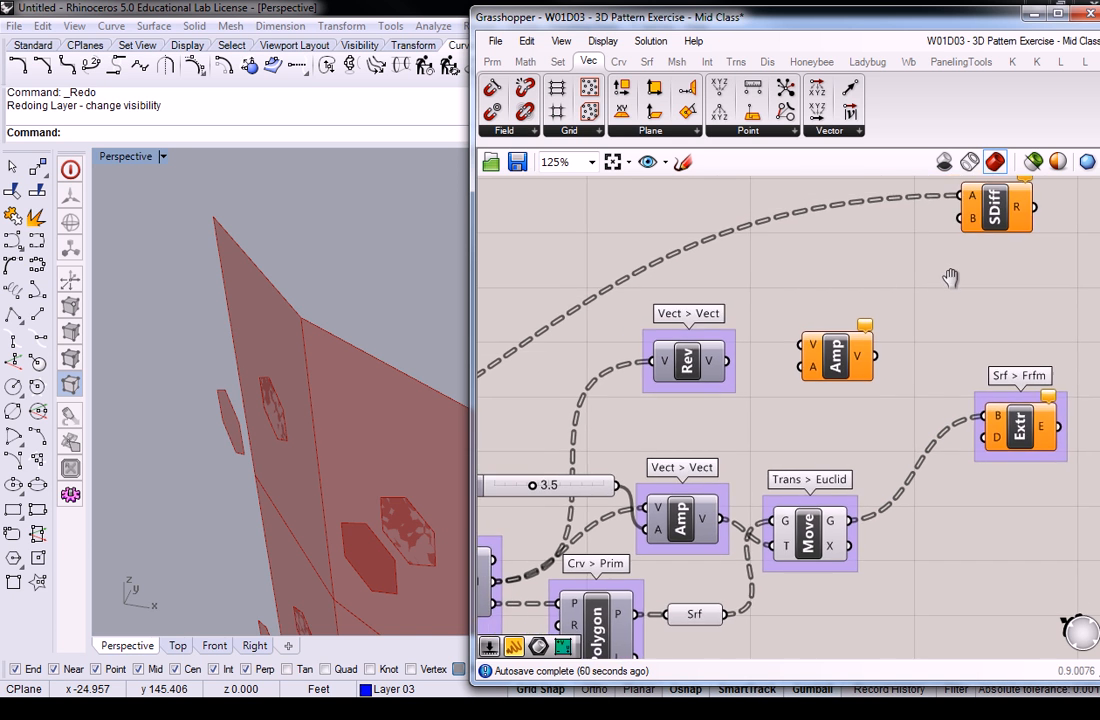
right_click_drag(909, 349, 952, 325)
left_click_drag(871, 338, 870, 352)
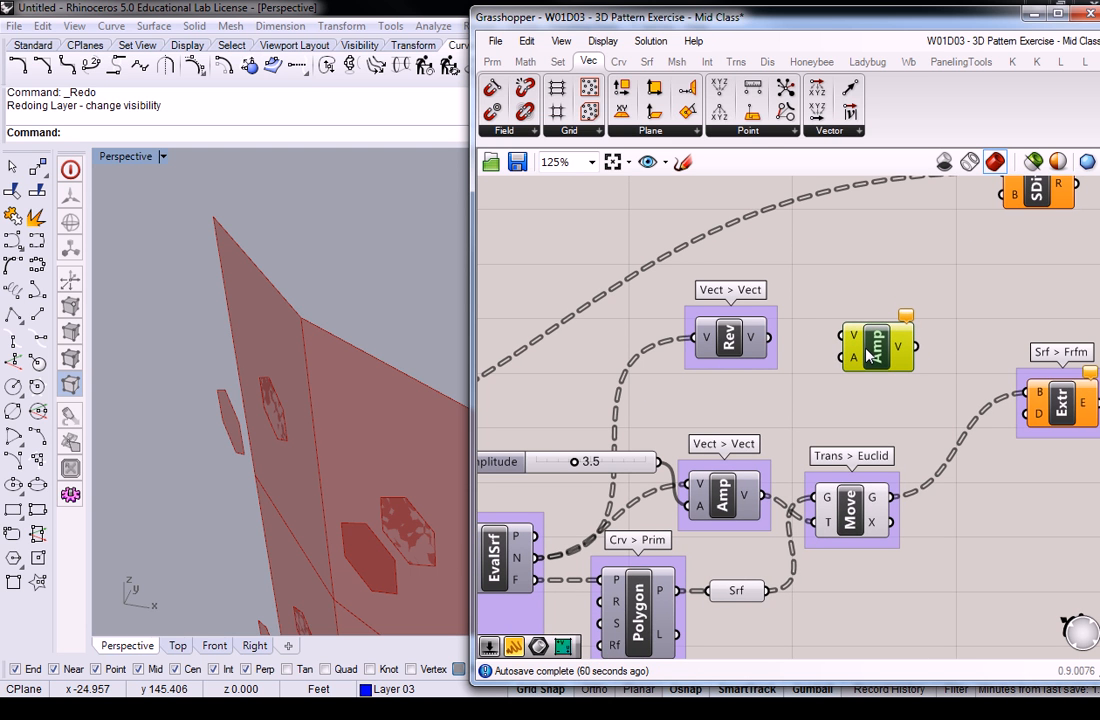
left_click(785, 420)
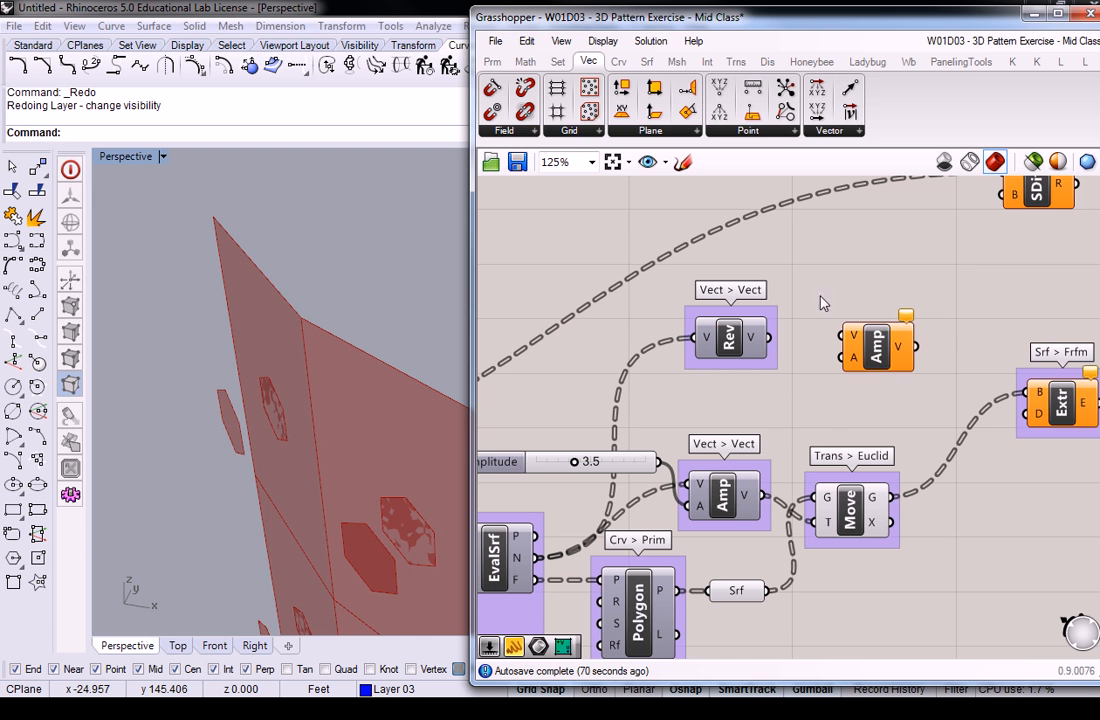
left_click(526, 62)
left_click(629, 131)
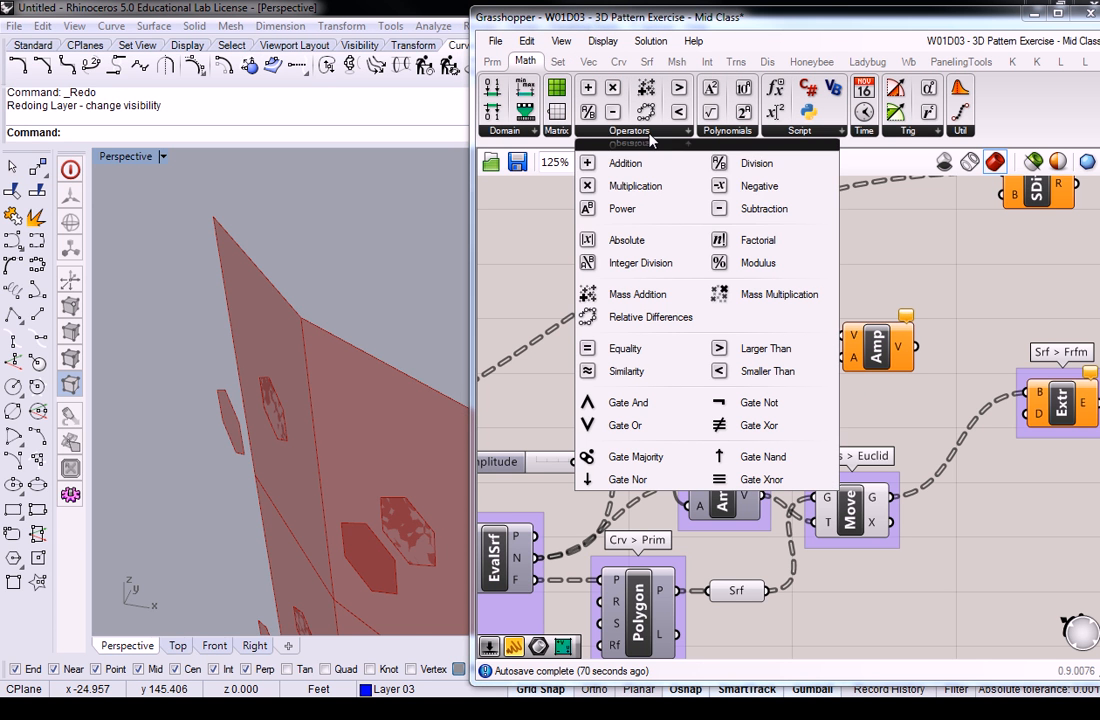
left_click(655, 186)
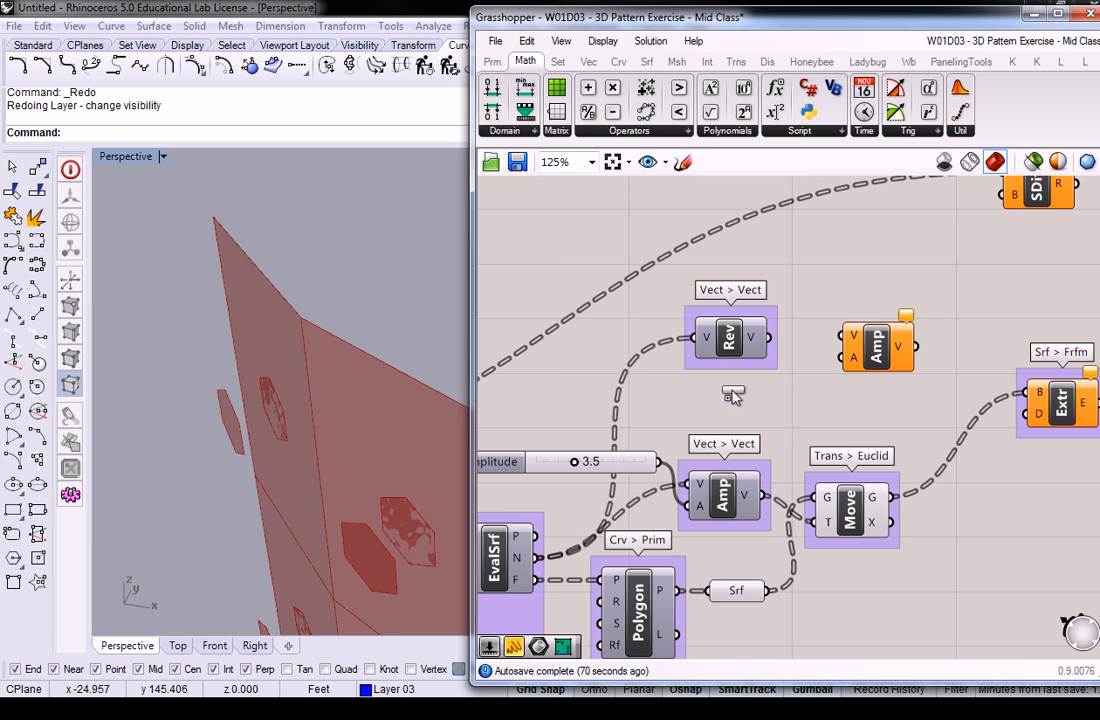
left_click(788, 400)
left_click_drag(869, 364, 876, 362)
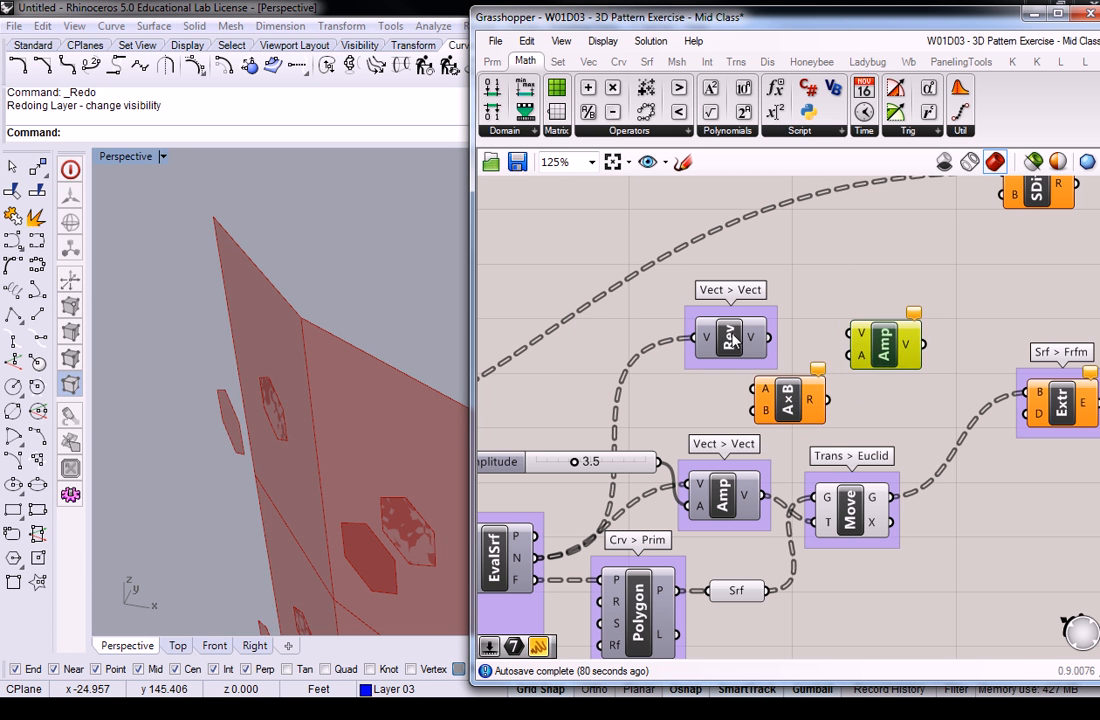
left_click_drag(734, 335, 750, 313)
left_click(684, 412)
Add a small panel containing 2 beside the Multiplication component and connect it to input B
left_click_drag(644, 461, 631, 449)
scroll(607, 107, "up", 1)
left_click(719, 111)
left_click(698, 386)
left_click_drag(779, 432, 675, 346)
double_click(644, 340)
type("2")
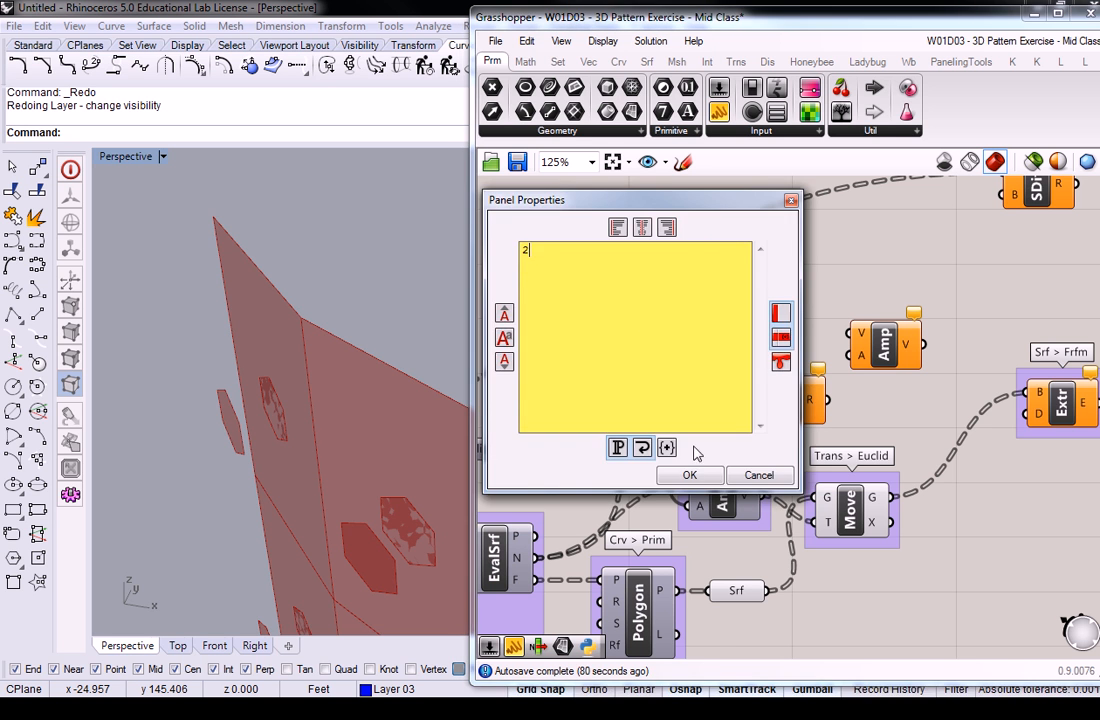
key("Return")
left_click_drag(643, 348, 755, 421)
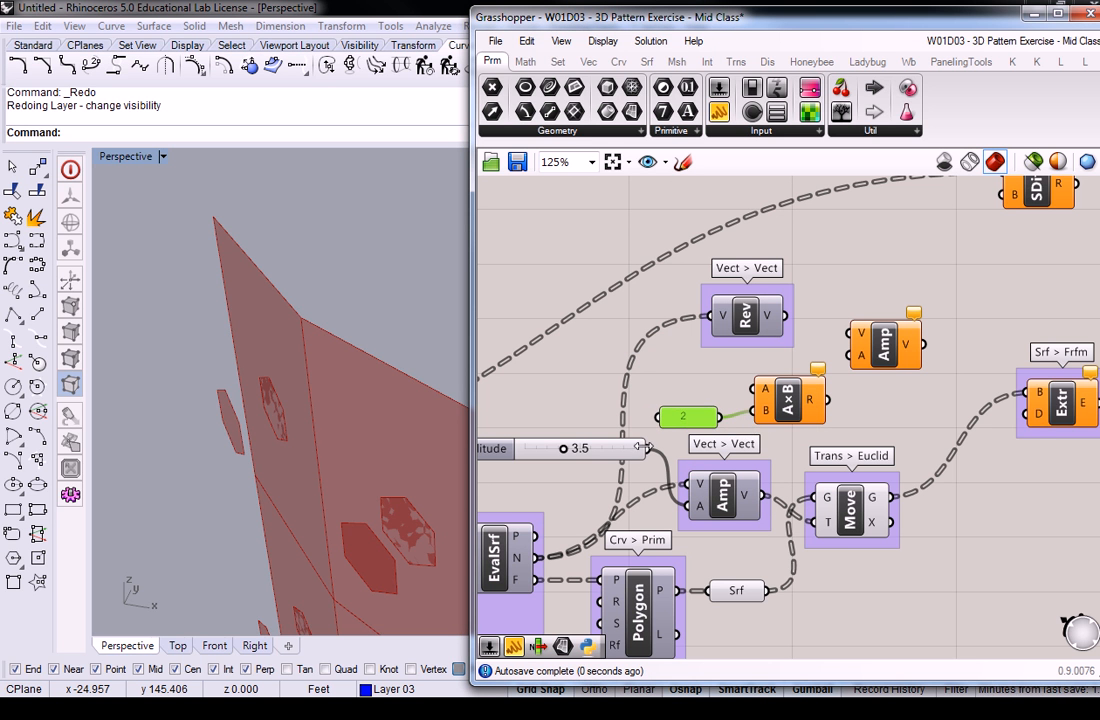
Feed the second Amplitude component with the reversed vector and the Amplitude slider's value multiplied by the panel's 2
left_click_drag(648, 448, 877, 332)
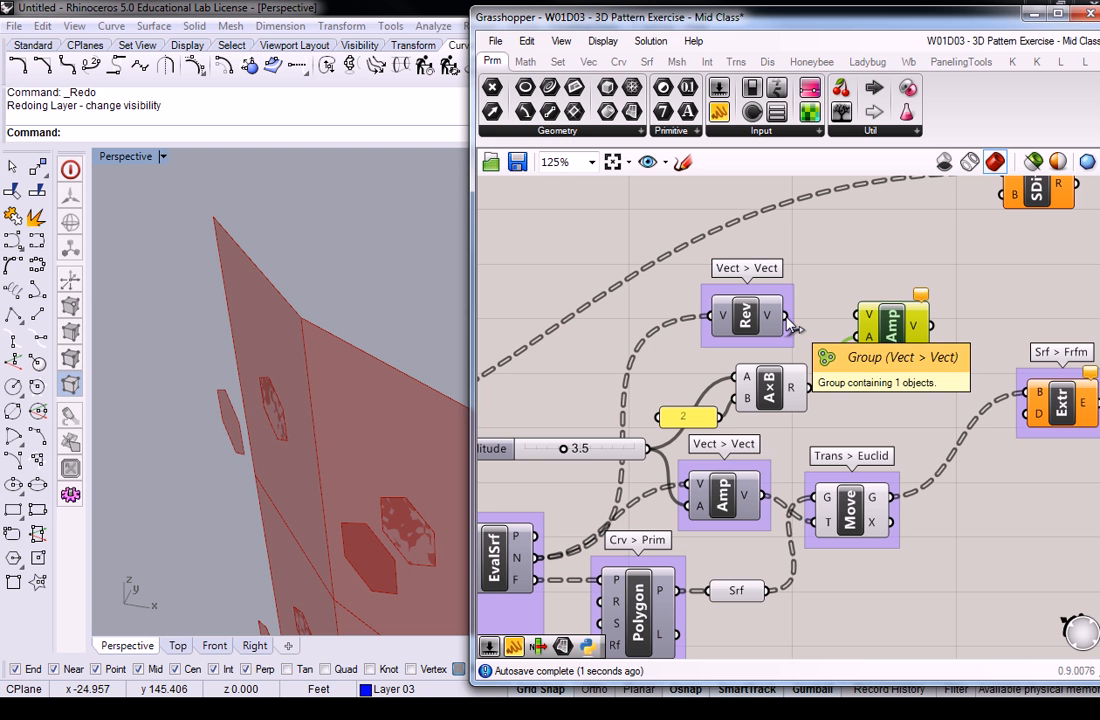
left_click_drag(786, 317, 858, 315)
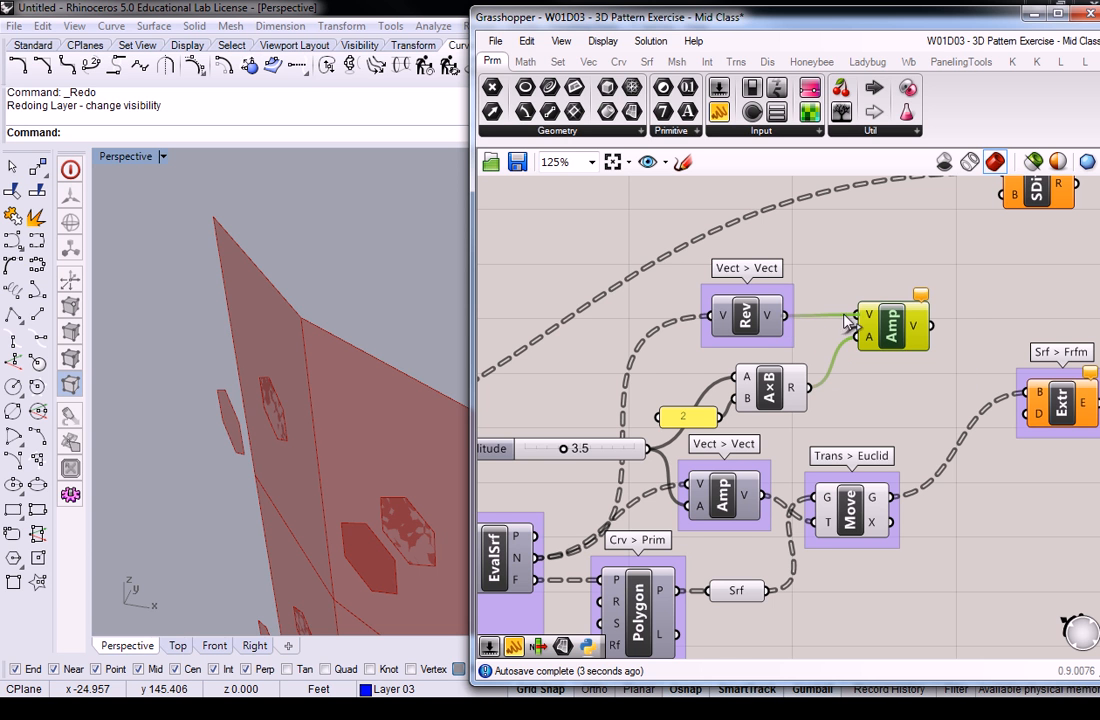
right_click_drag(960, 318, 847, 321)
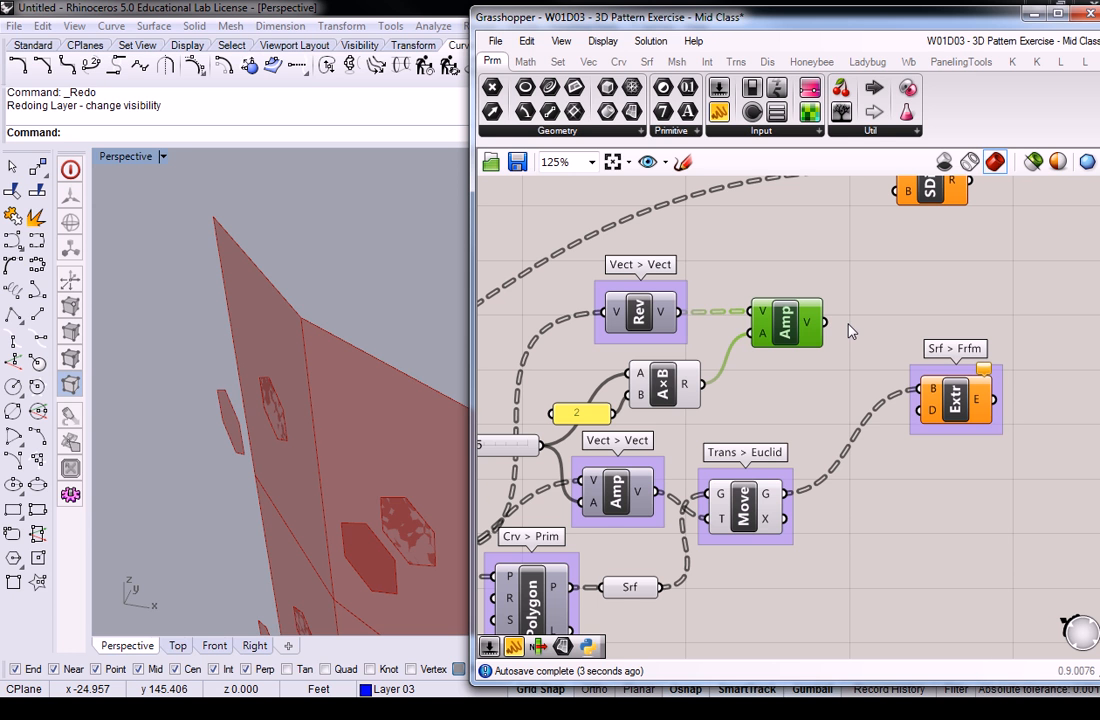
Connect the second Amplitude's output to Extrude's D input and move the panel with 2 clear of the wires
mouse_move(810, 328)
left_click_drag(812, 322, 925, 423)
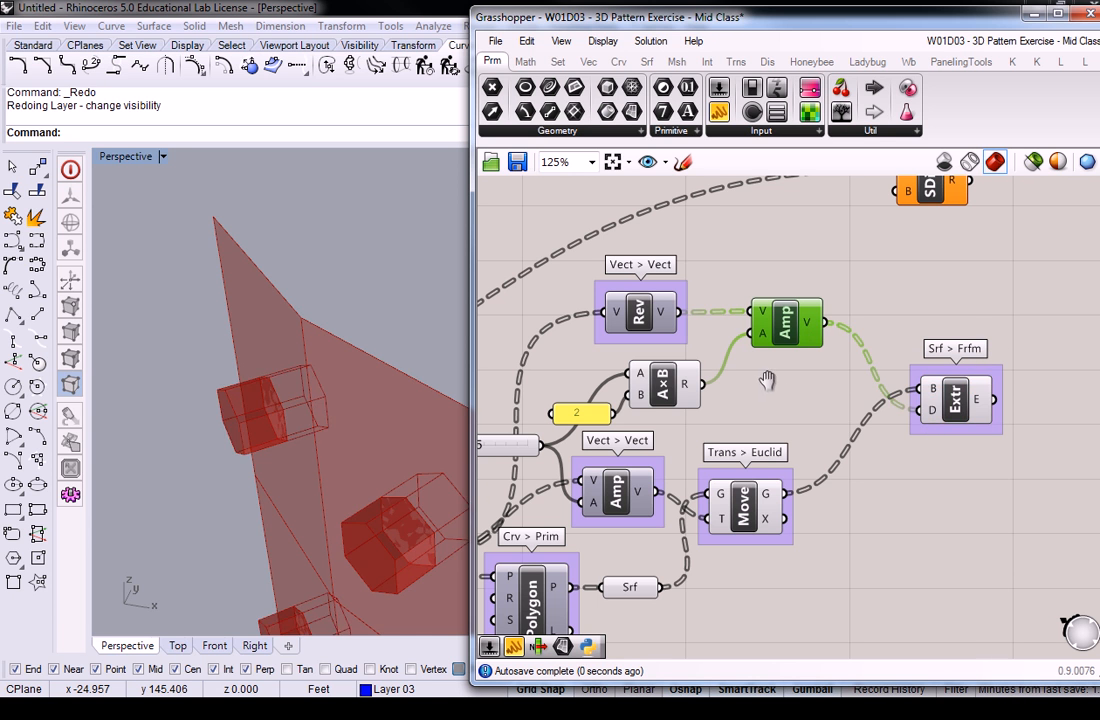
right_click_drag(319, 376, 393, 466)
right_click_drag(588, 410, 733, 353)
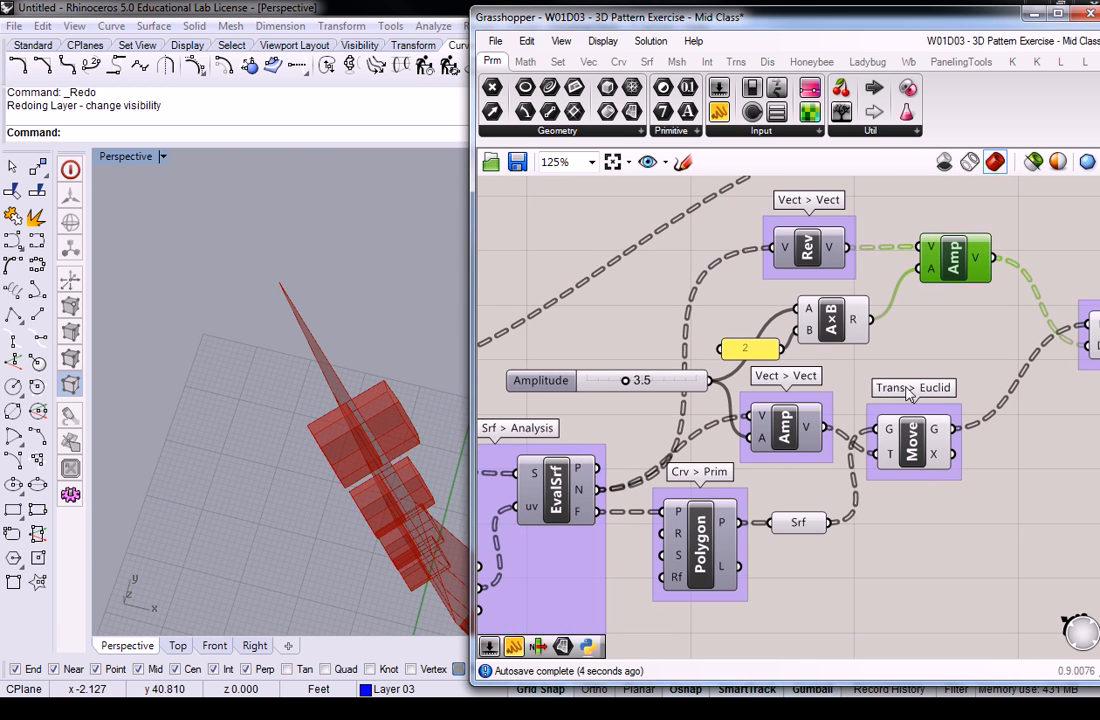
left_click_drag(733, 353, 610, 330)
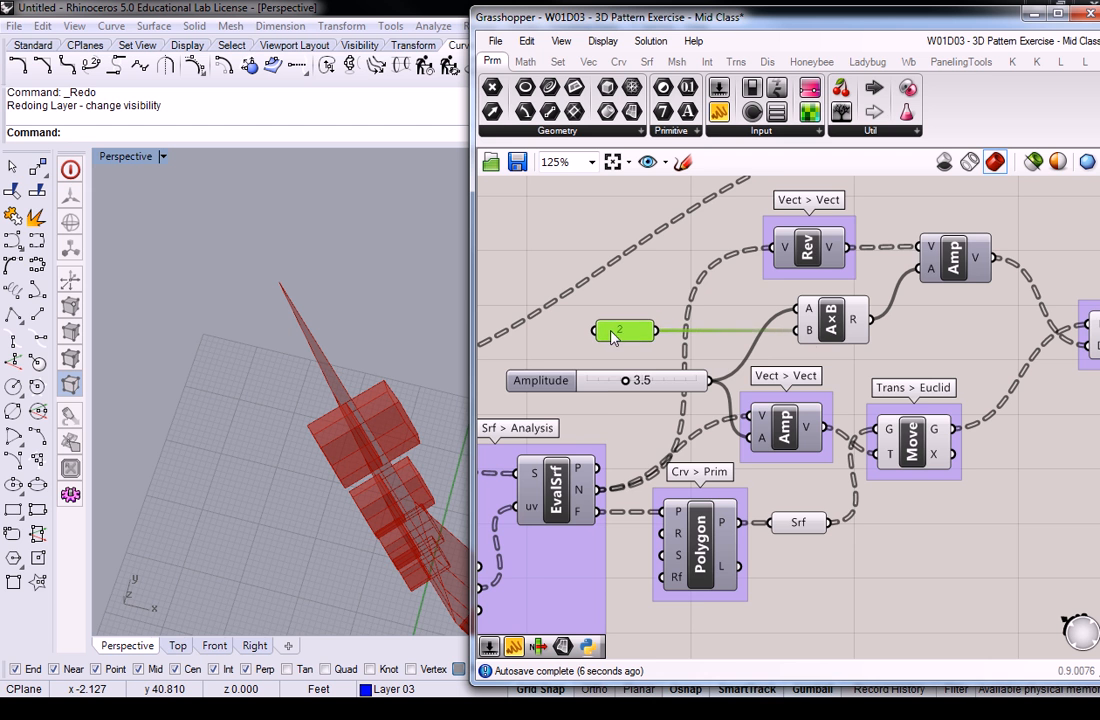
left_click(907, 335)
Move Solid Difference beside Extrude and connect Extrude's E output to its B input
scroll(907, 335, "down", 1)
right_click_drag(923, 328, 865, 352)
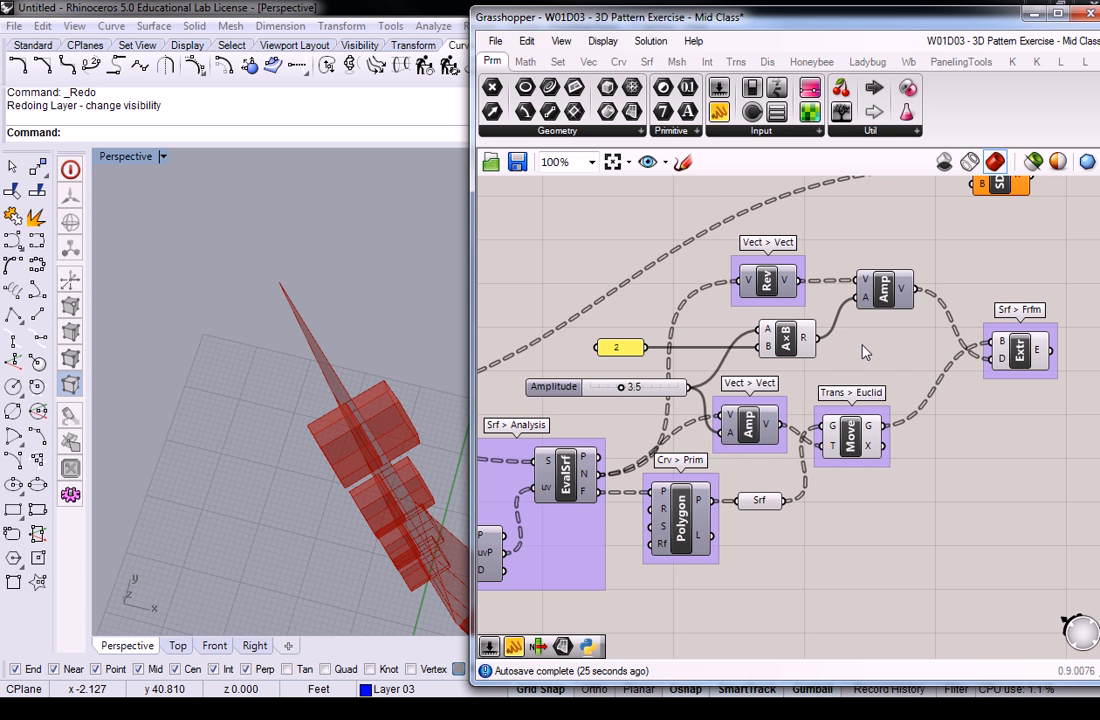
right_click_drag(600, 360, 601, 356)
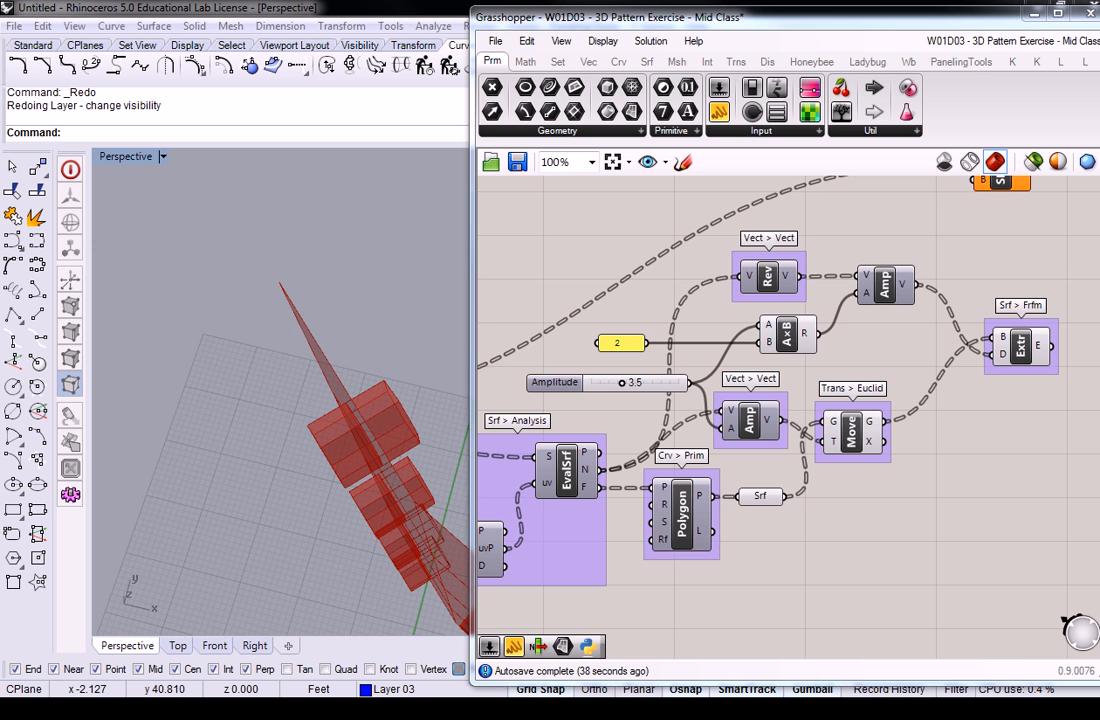
right_click_drag(908, 194, 961, 217)
left_click(923, 248)
mouse_move(941, 213)
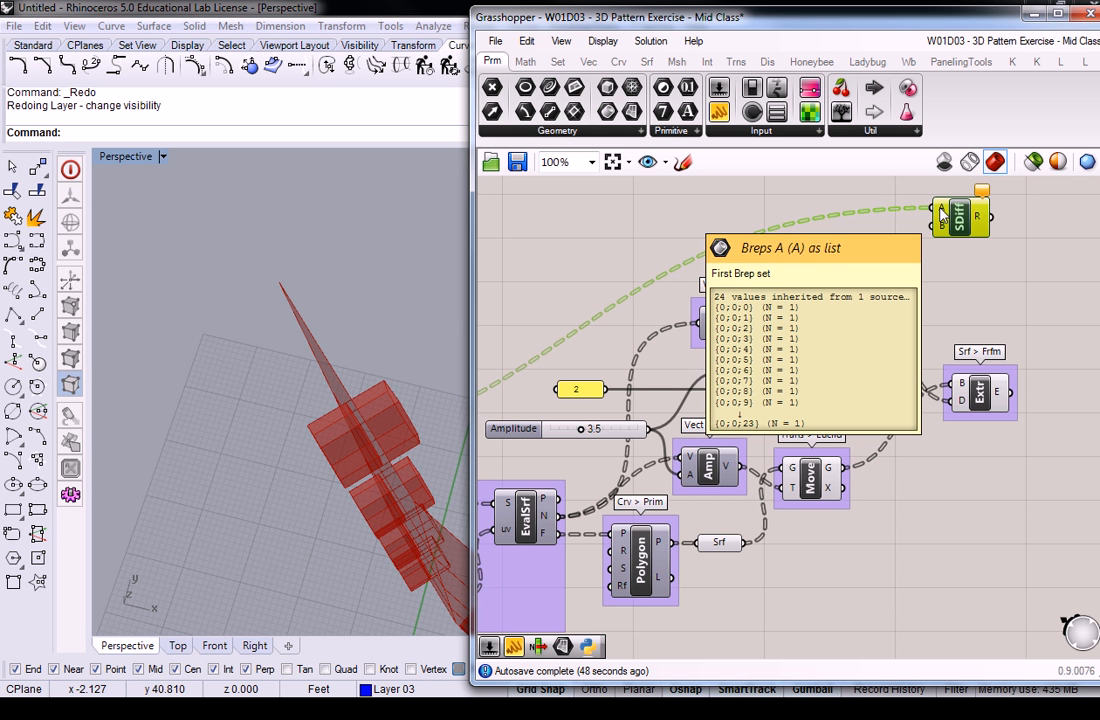
right_click_drag(979, 268, 903, 309)
left_click_drag(895, 252, 1011, 377)
left_click_drag(934, 431, 979, 391)
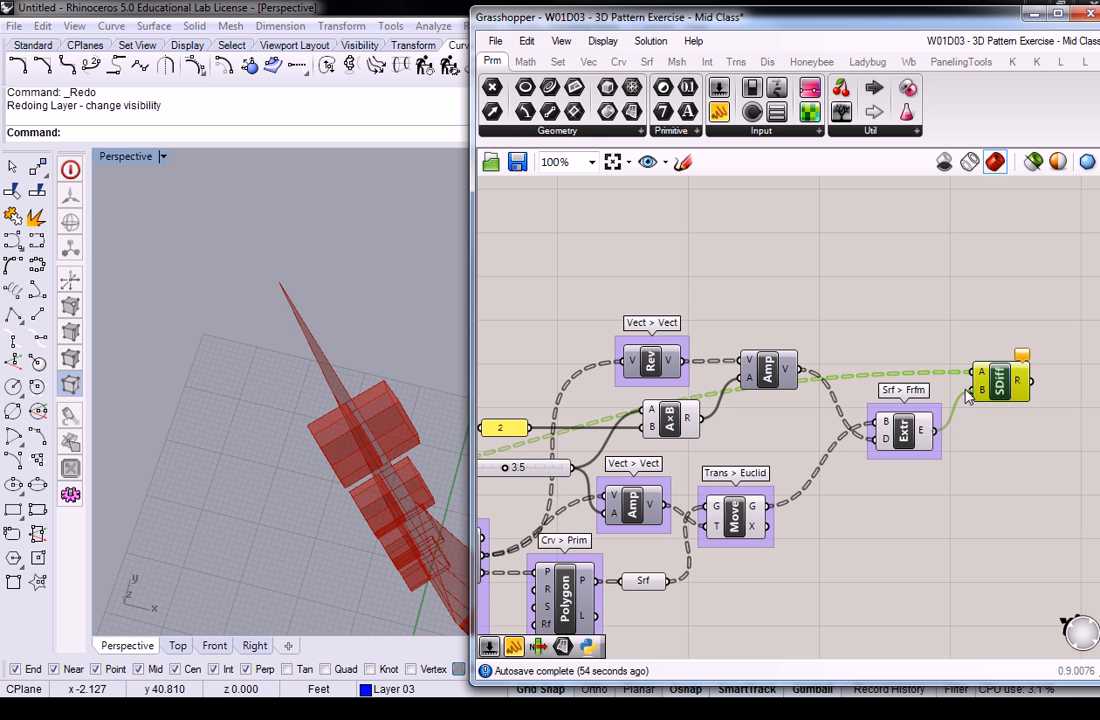
left_click(940, 333)
Turn off the preview of the selected Polygon, Srf, Move, Reverse and Amplitude components
right_click_drag(397, 479, 434, 335)
right_click_drag(780, 303, 994, 253)
left_click_drag(994, 253, 624, 492)
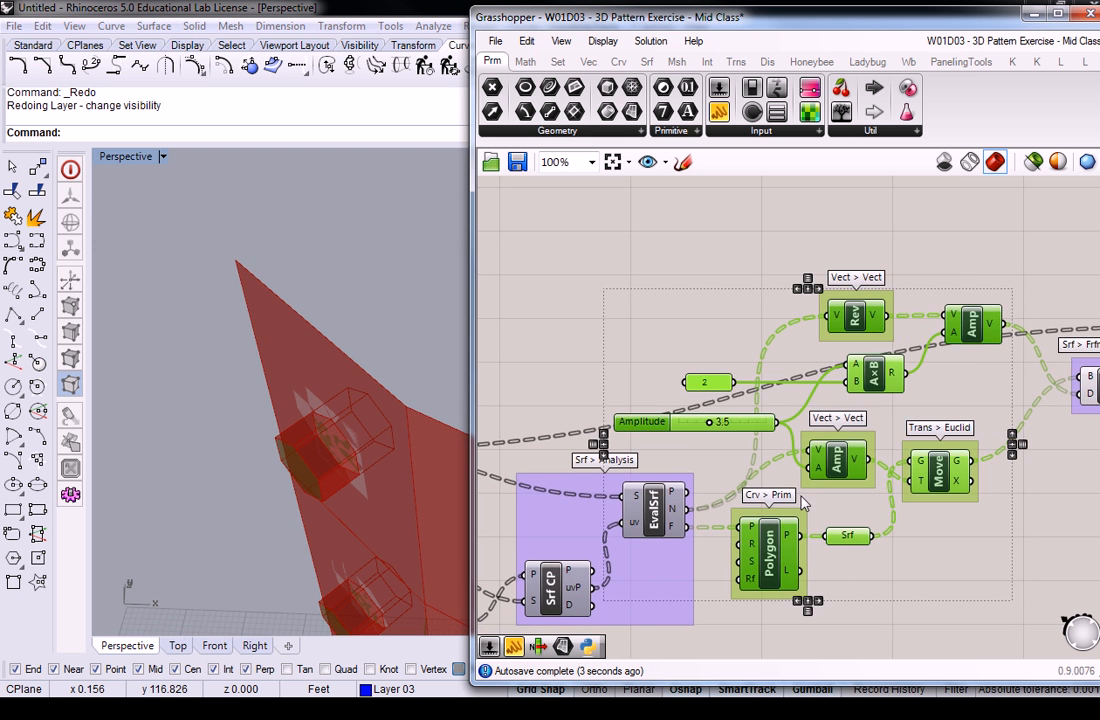
middle_click(875, 350)
left_click(928, 309)
Check the Extrude output data, disconnect it from Solid Difference's B input and move Solid Difference back above the chain
right_click_drag(383, 442, 397, 327)
right_click_drag(1094, 233, 702, 270)
left_click(702, 270)
mouse_move(735, 427)
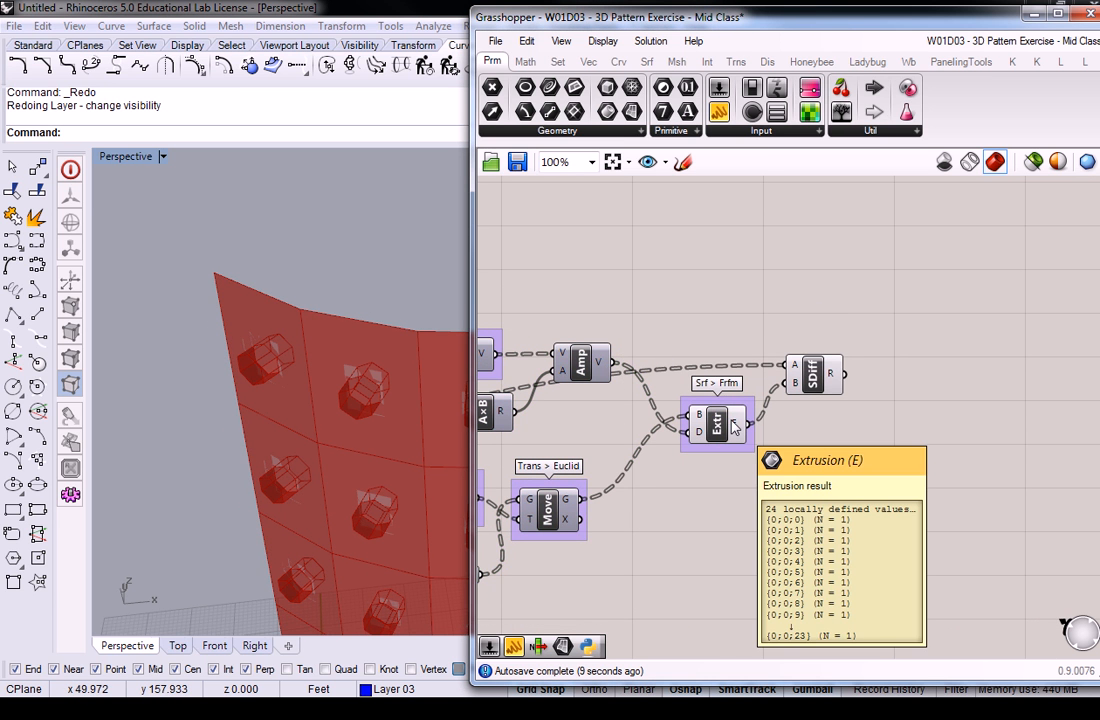
right_click_drag(686, 340, 803, 327)
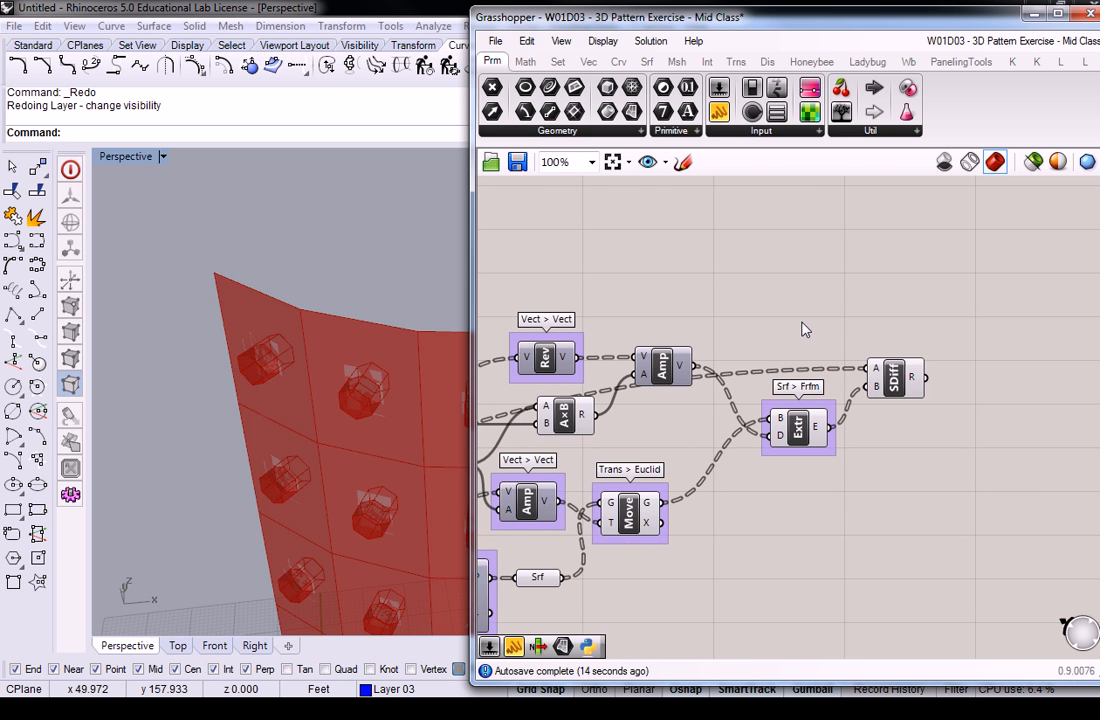
left_click_drag(895, 393, 889, 270)
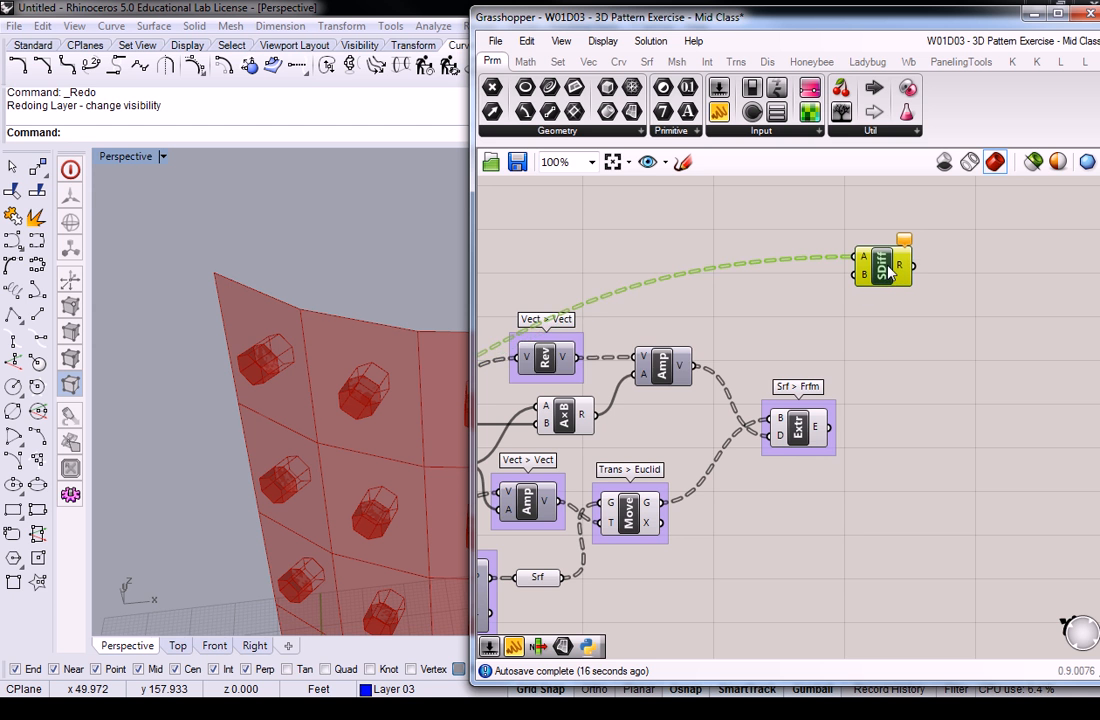
Delete the Solid Difference component and place a Trim Solid component above Extrude in its stead
right_click_drag(773, 300, 918, 294)
scroll(917, 294, "down", 2)
key("Delete")
left_click(647, 61)
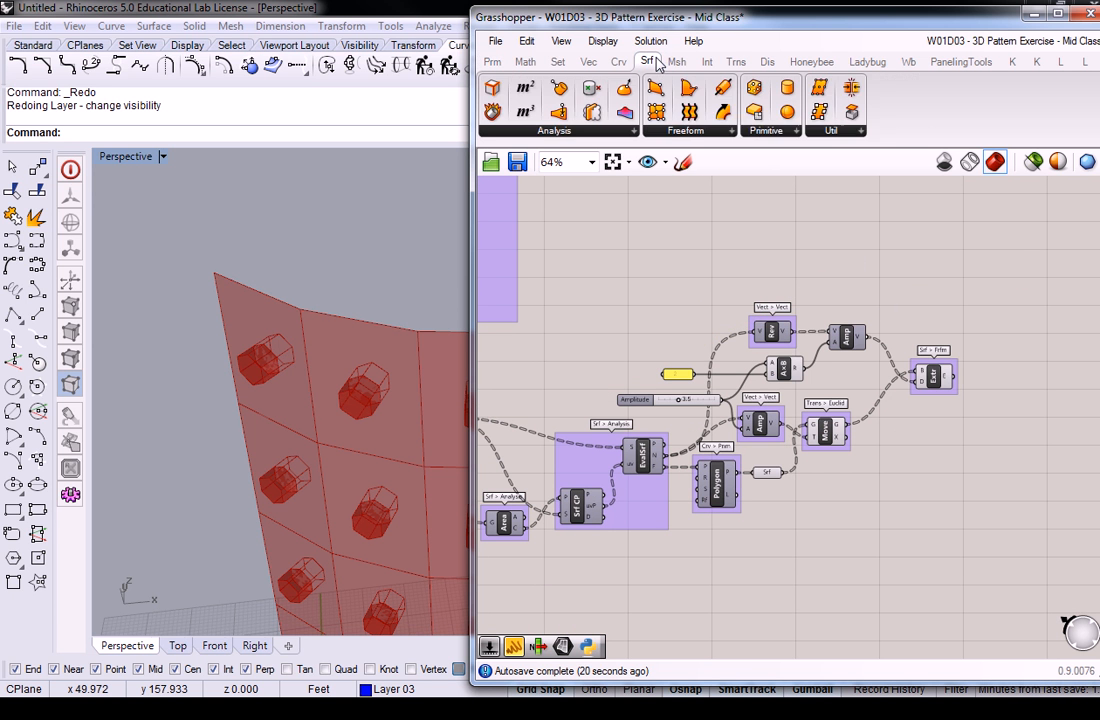
left_click(707, 62)
left_click(825, 133)
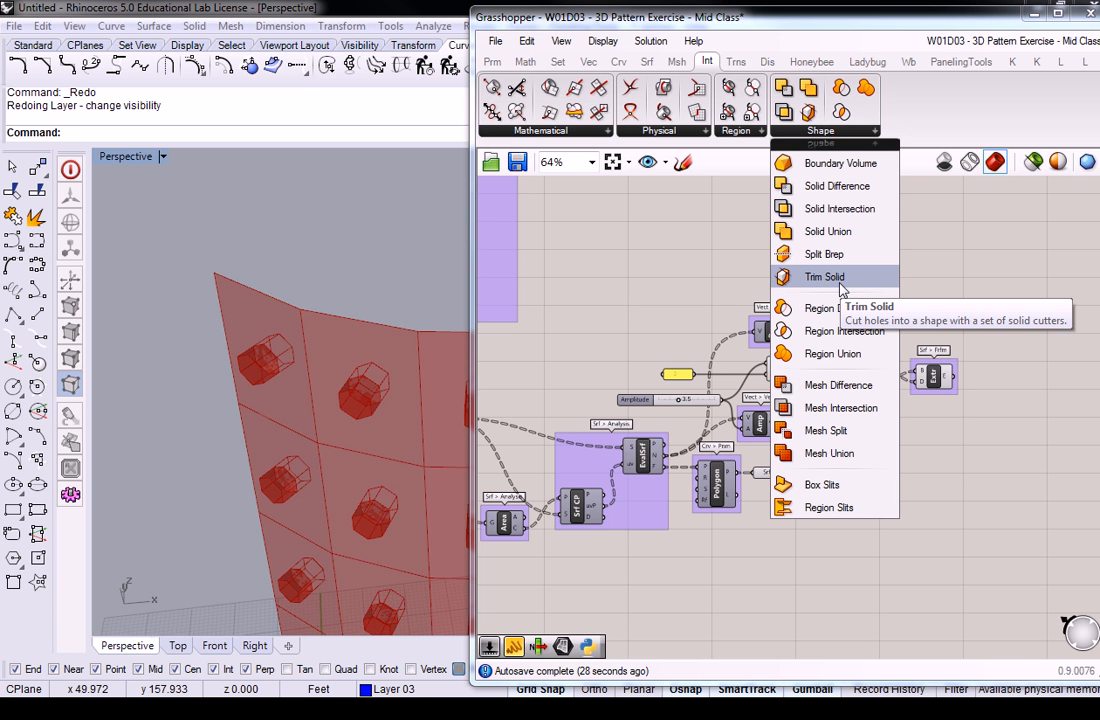
left_click_drag(840, 283, 983, 328)
left_click_drag(992, 328, 1018, 328)
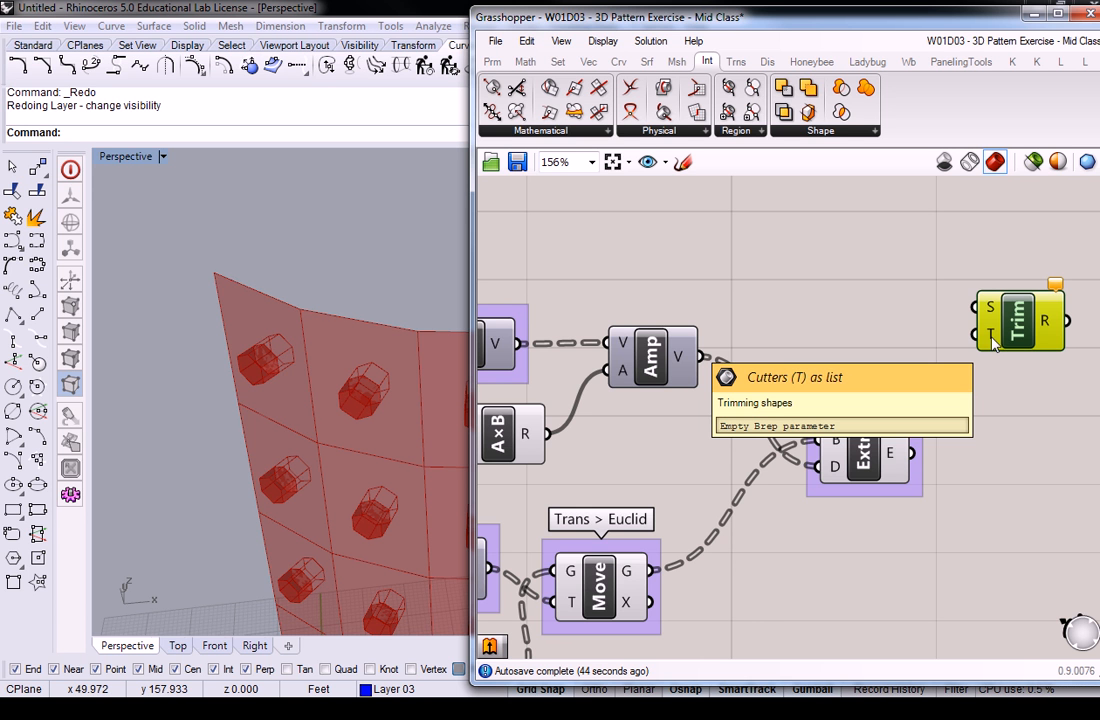
Connect Extrude's E output to Trim Solid's T input and the Ruled Surface output to its S input
scroll(993, 343, "down", 4)
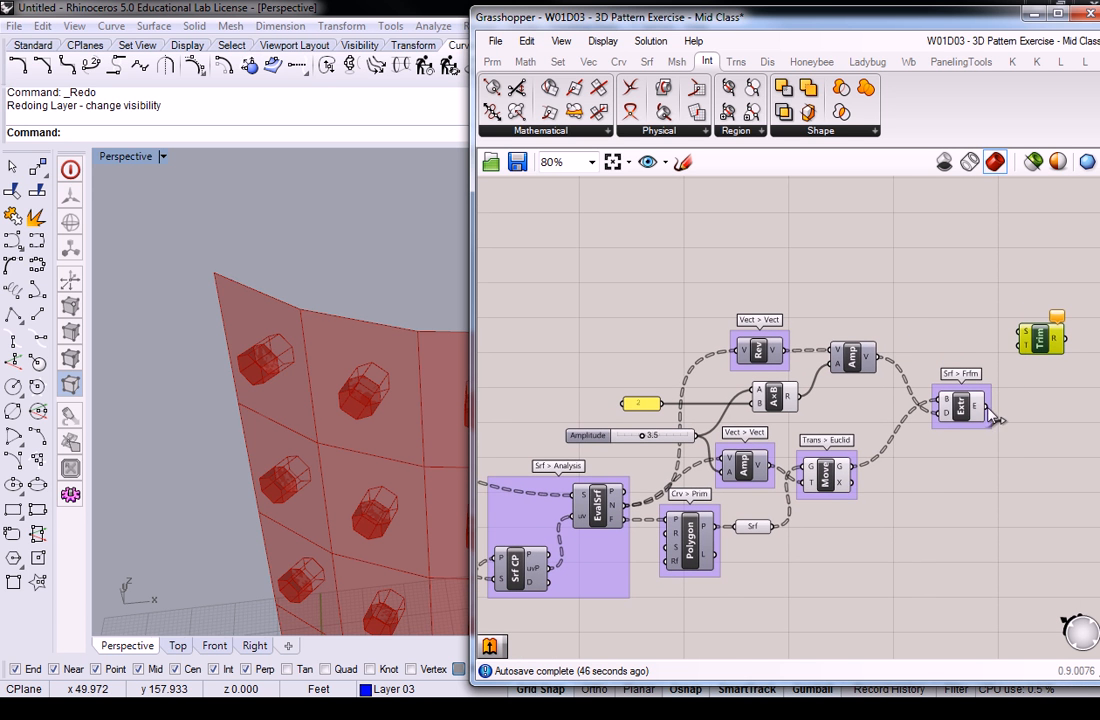
left_click(969, 411)
left_click_drag(986, 407, 1019, 345)
left_click(978, 350)
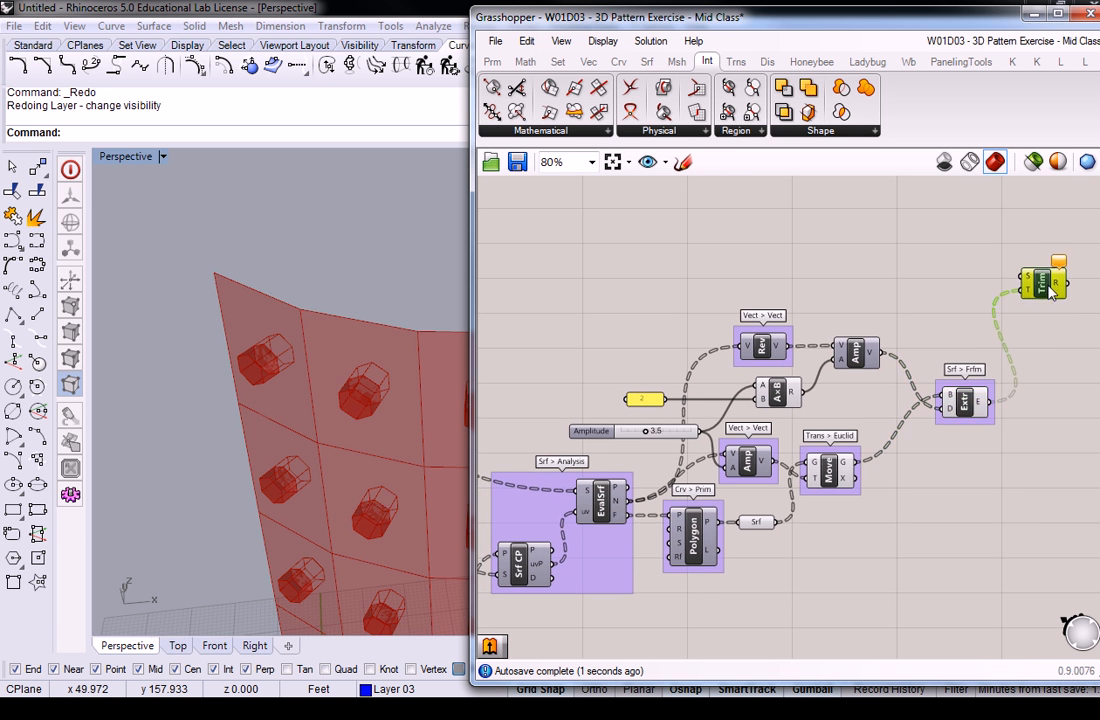
scroll(985, 330, "down", 1)
right_click_drag(807, 308, 884, 337)
left_click_drag(519, 445, 1052, 304)
right_click_drag(1058, 268, 982, 286)
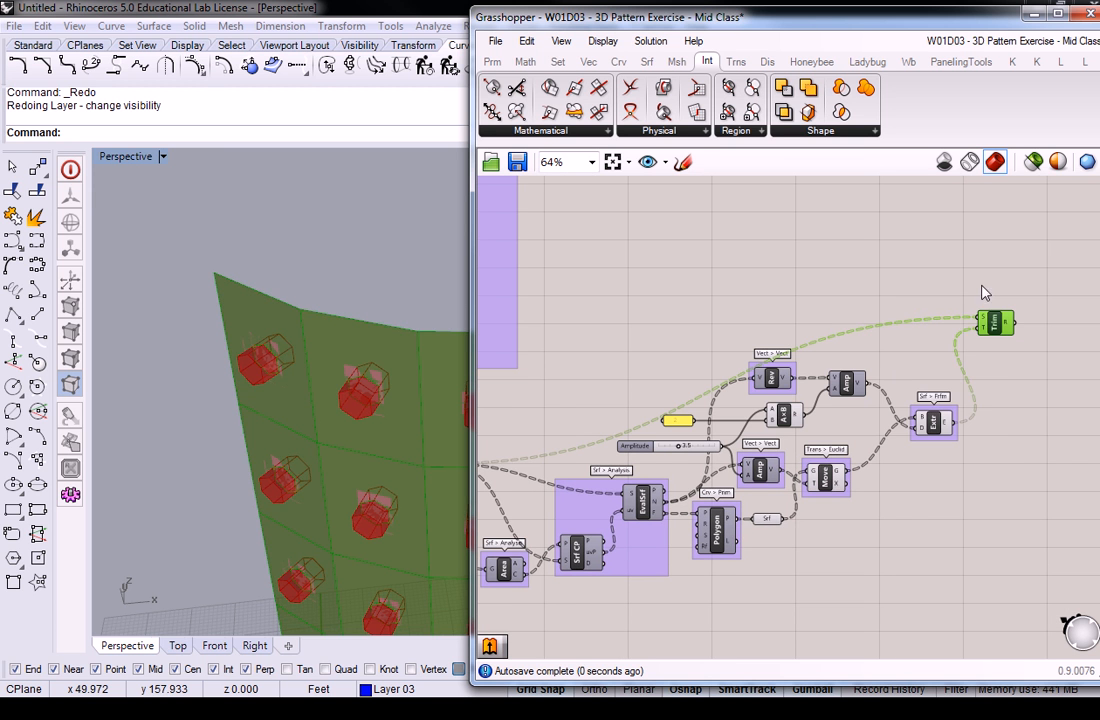
Turn off the preview of the Ruled Surface component
right_click_drag(550, 310, 730, 322)
right_click(642, 440)
left_click(690, 478)
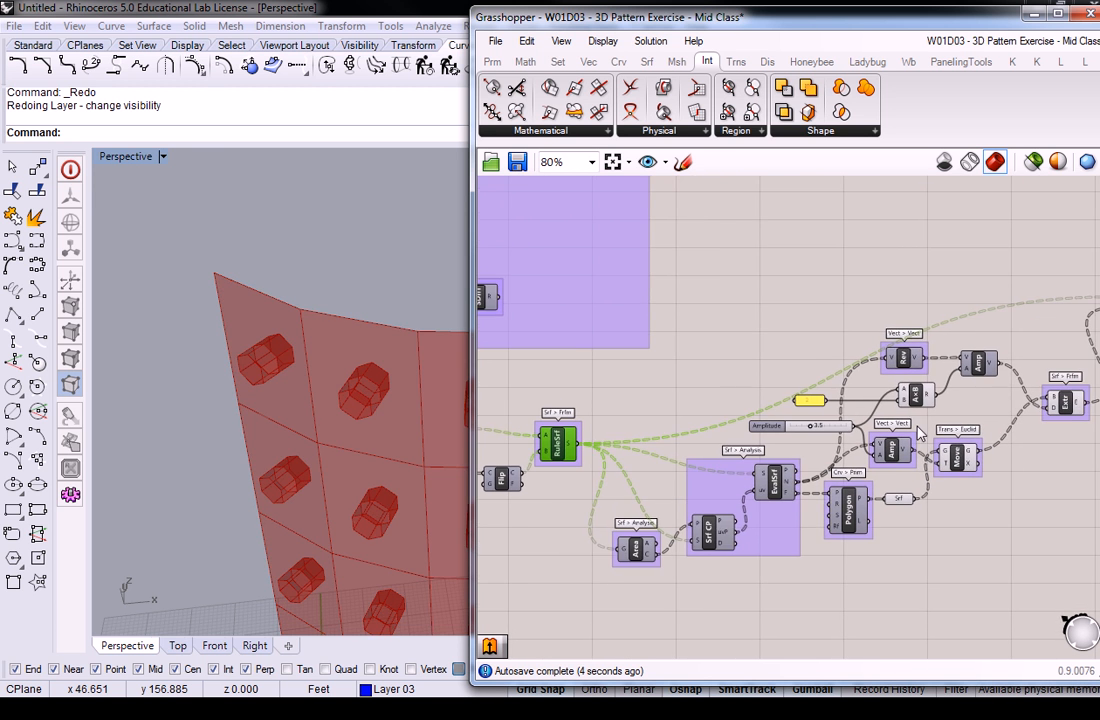
Turn off the preview of the Polygon, Srf, Move, Reverse and Amplitude components and of Extrude
scroll(992, 404, "up", 2)
right_click_drag(1025, 578, 936, 559)
left_click_drag(936, 559, 713, 311)
middle_click(822, 347)
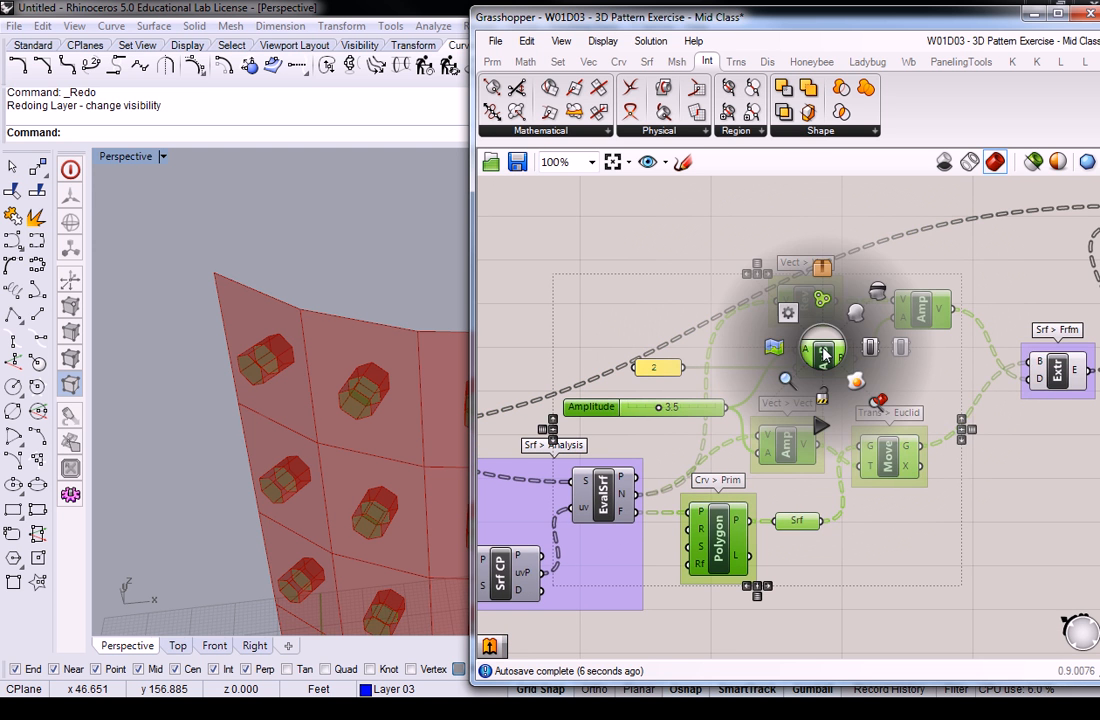
left_click(878, 290)
right_click_drag(878, 290, 724, 322)
right_click(898, 402)
left_click(938, 441)
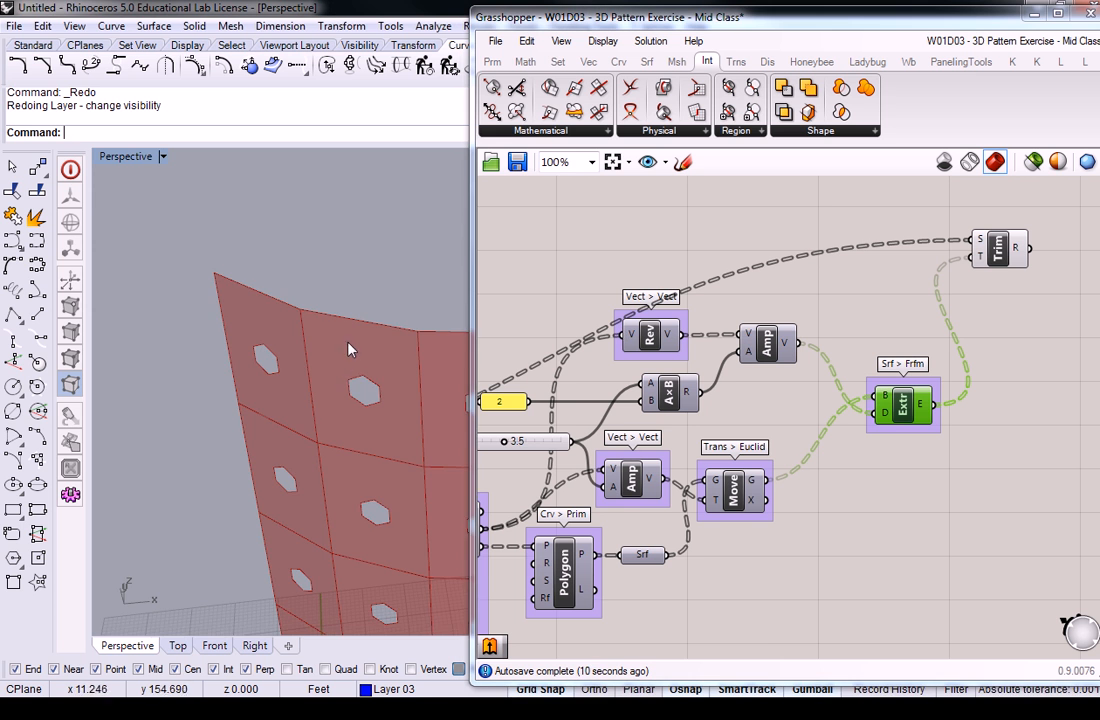
Examine the hexagonal openings across the whole panelled surface and return to the Polygon component
scroll(342, 368, "down", 3)
right_click_drag(344, 368, 300, 372, "shift")
scroll(353, 399, "up", 5)
scroll(399, 411, "down", 3)
right_click_drag(399, 411, 312, 443, "shift")
left_click(739, 427)
right_click_drag(667, 463, 865, 382)
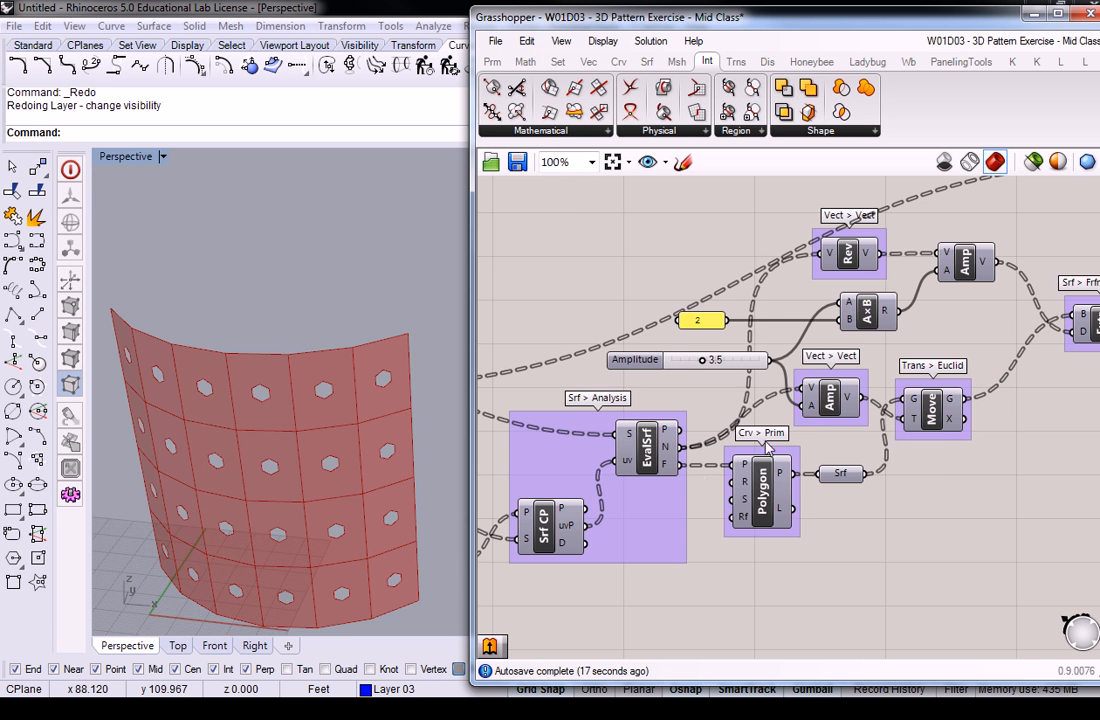
scroll(757, 452, "down", 4)
scroll(640, 567, "up", 5)
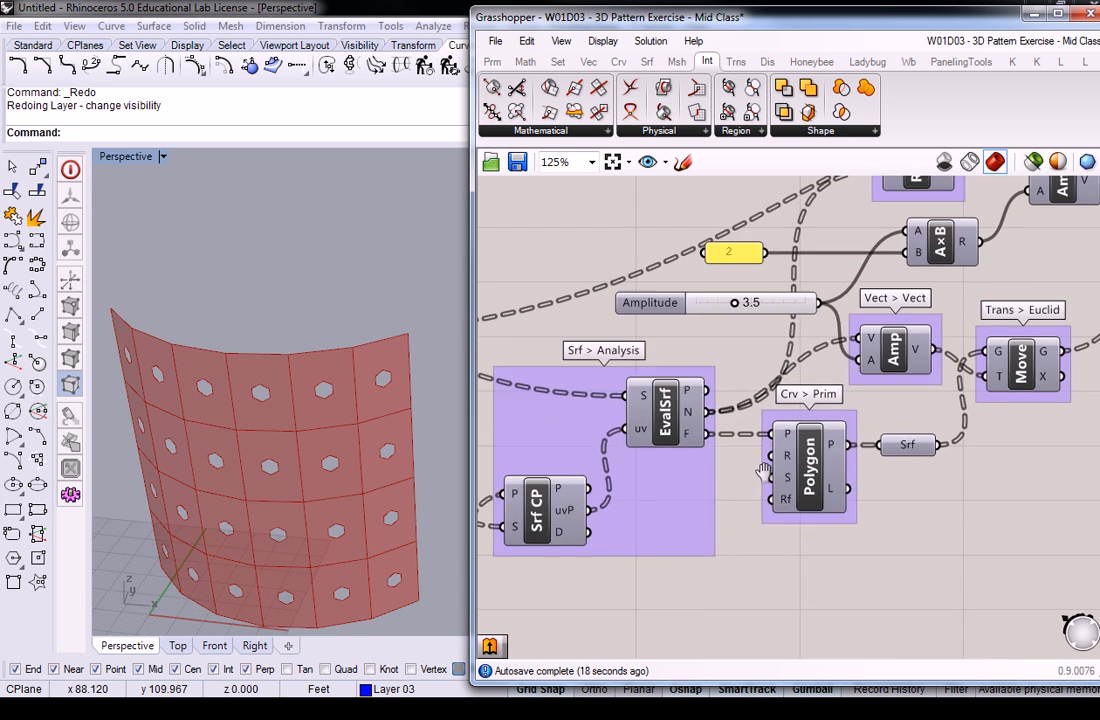
Drive Polygon's R input with a new number slider ranging from 0 to 10, set to 10
double_click(700, 525)
type("0<")
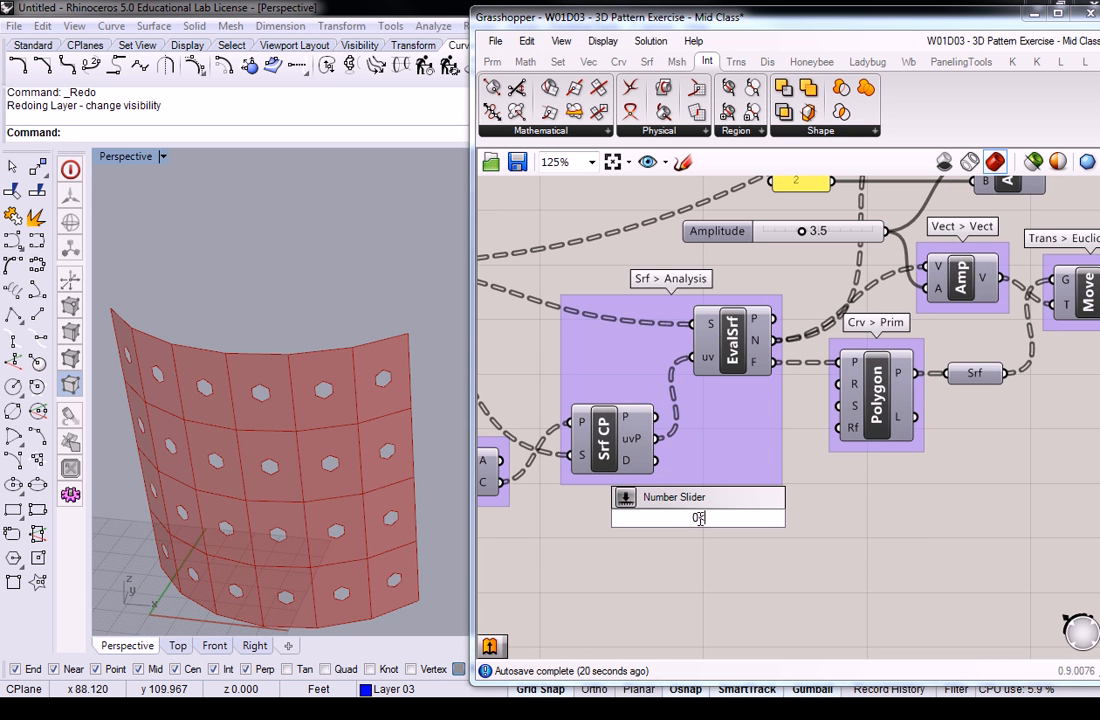
key("Return")
left_click_drag(790, 518, 823, 405)
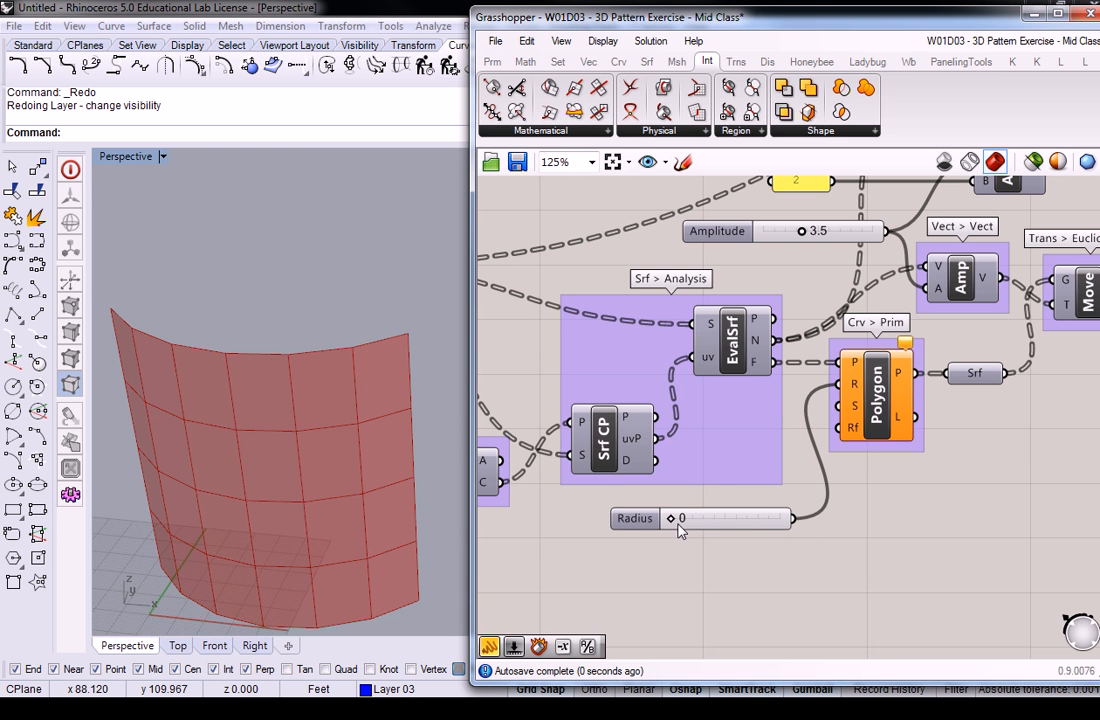
left_click_drag(670, 519, 797, 523)
right_click_drag(320, 372, 298, 412)
Recolour the Crv > Prim group around Polygon turquoise with a hue of 169°
right_click_drag(1026, 383, 897, 522)
scroll(903, 483, "down", 1)
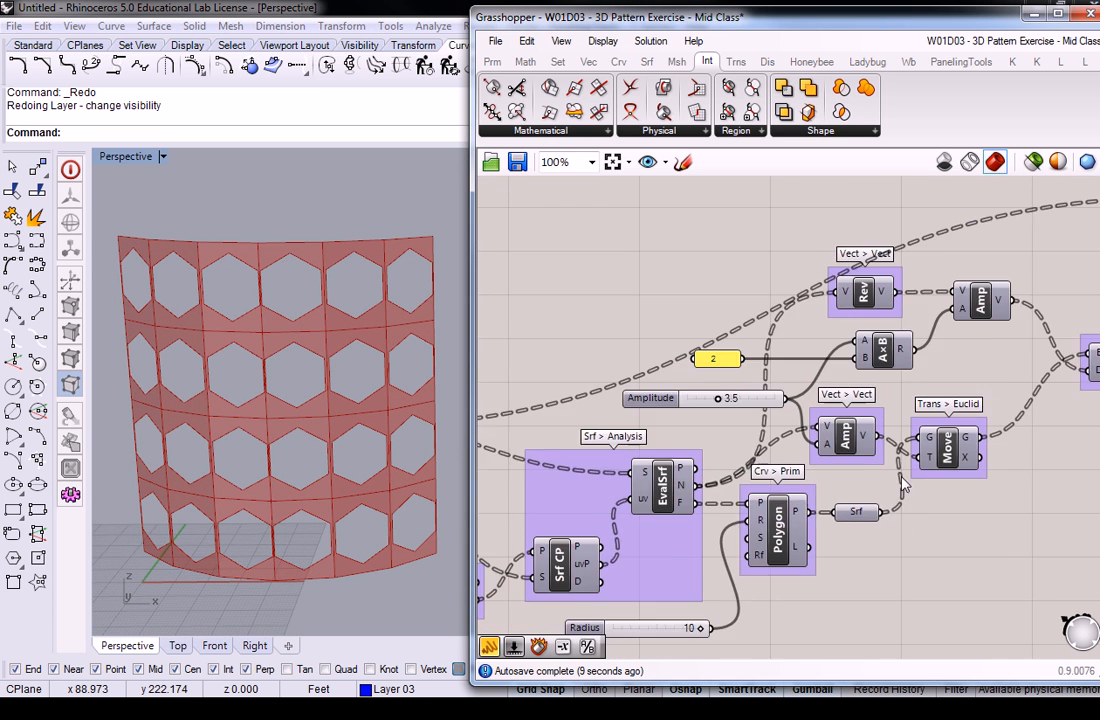
scroll(903, 483, "down", 2)
right_click_drag(820, 470, 880, 422)
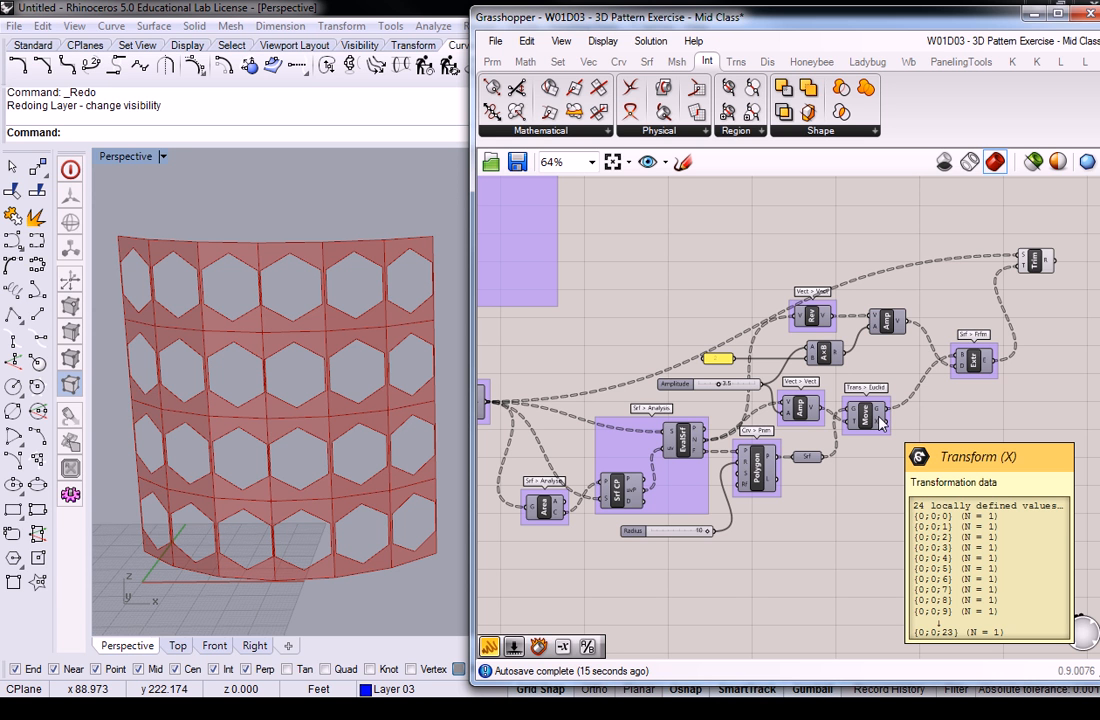
right_click_drag(880, 422, 843, 428)
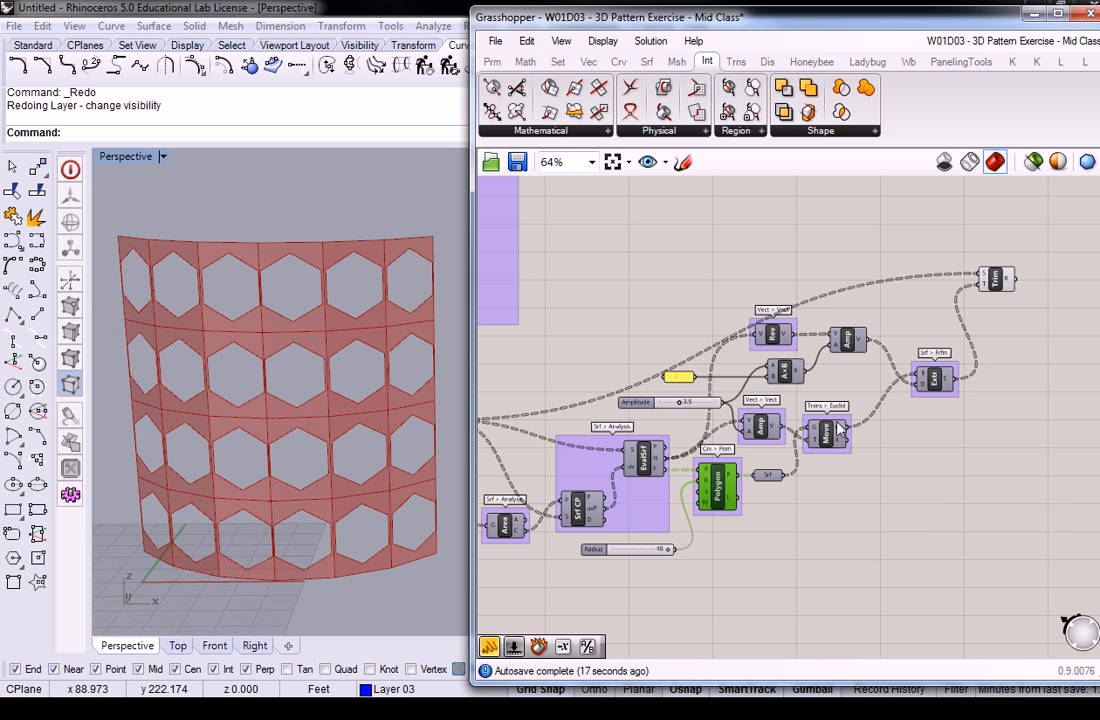
scroll(751, 492, "up", 4)
right_click(728, 551)
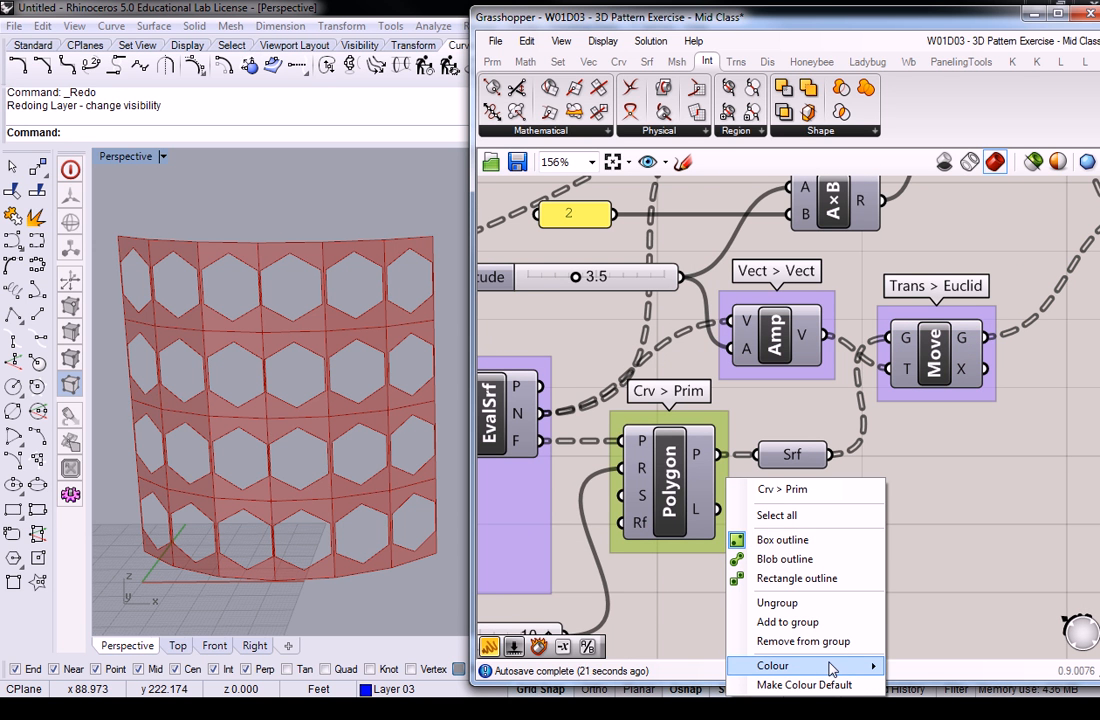
mouse_move(871, 666)
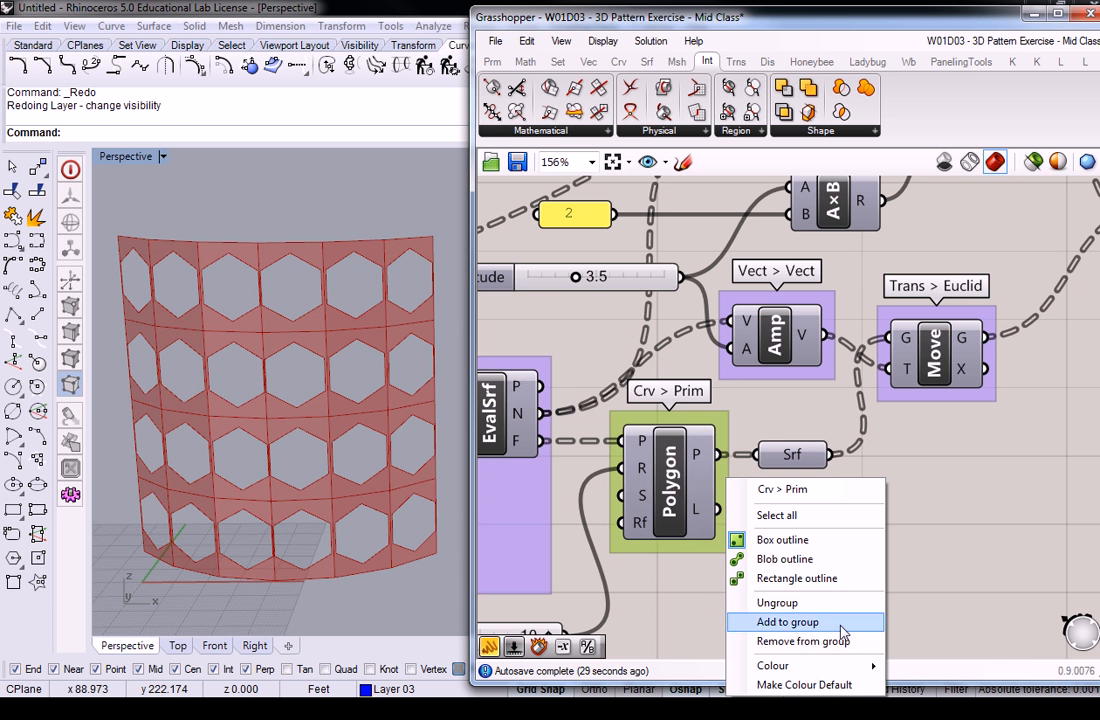
right_click_drag(698, 484, 656, 282)
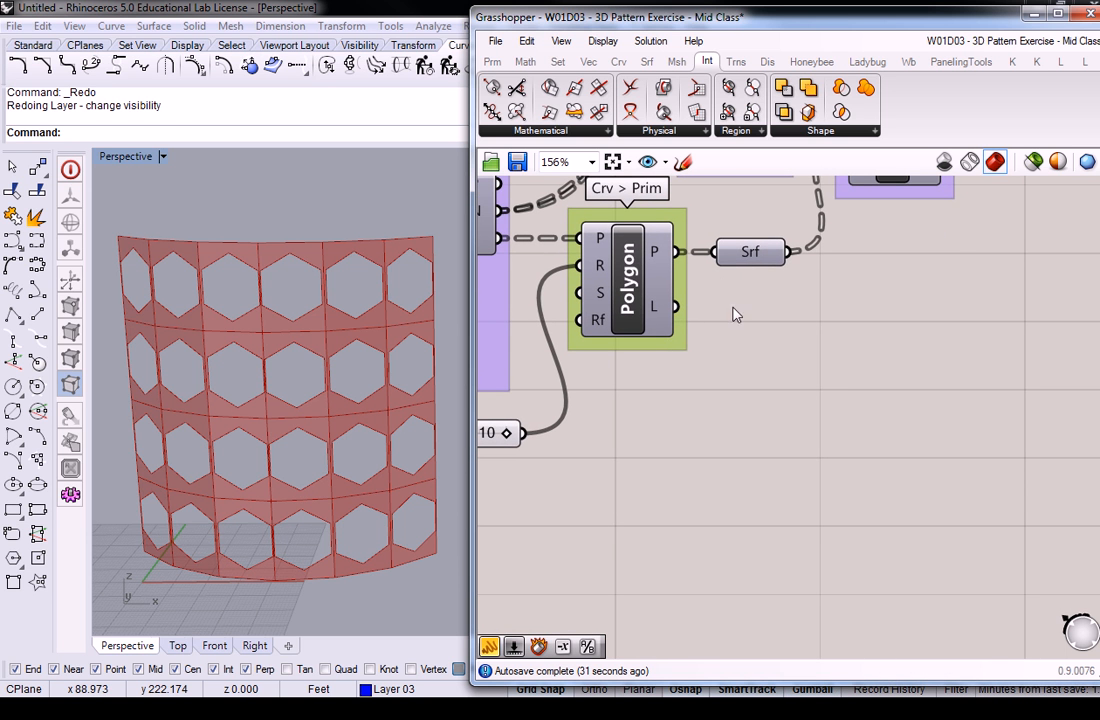
right_click(674, 345)
mouse_move(781, 532)
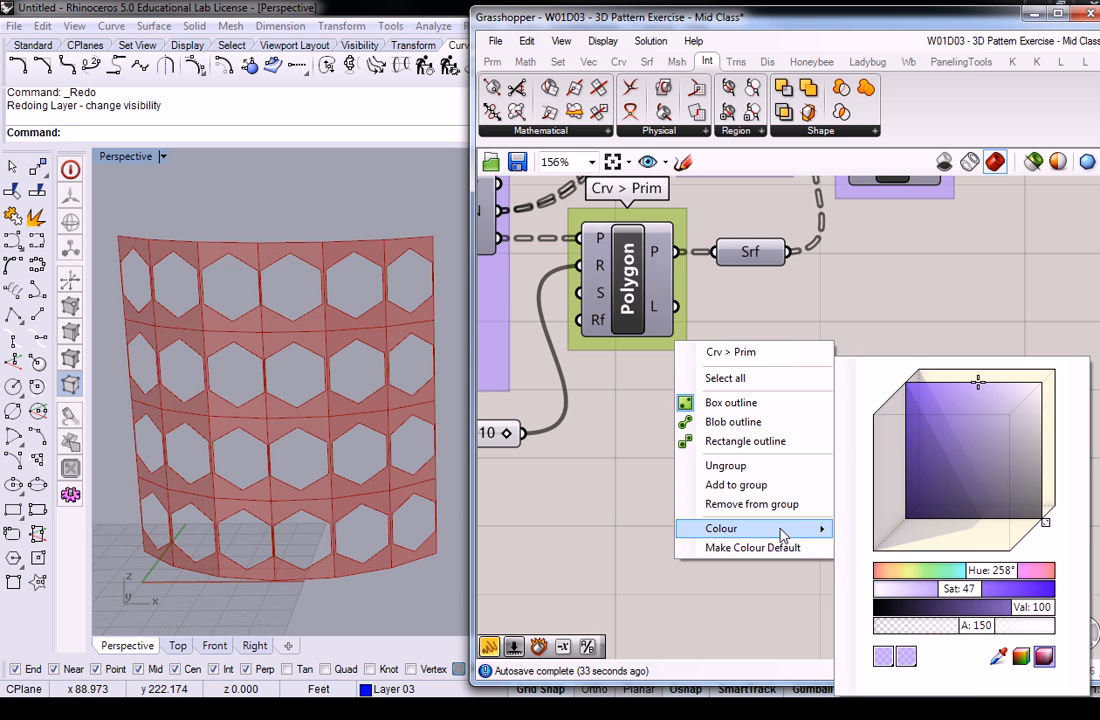
mouse_move(965, 572)
left_mouse_down()
mouse_move(949, 575)
mouse_move(958, 578)
left_mouse_up()
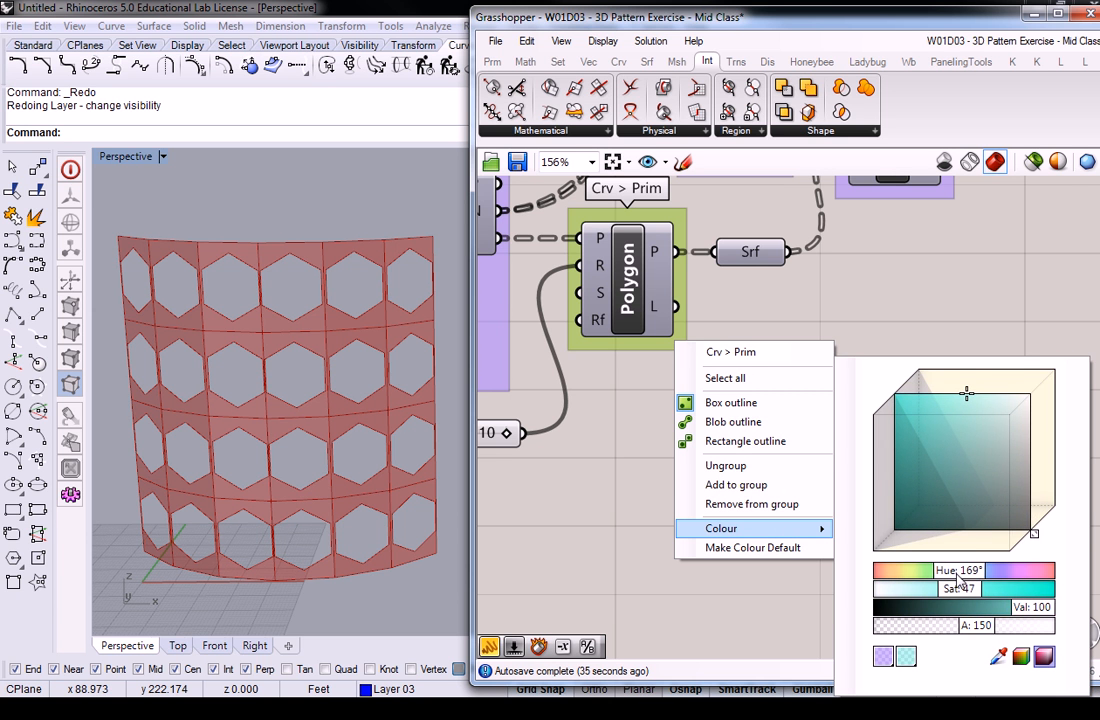
left_click(886, 260)
Recolour the Trans > Euclid group around Move light cyan with a hue of 178°
right_click_drag(886, 260, 880, 440)
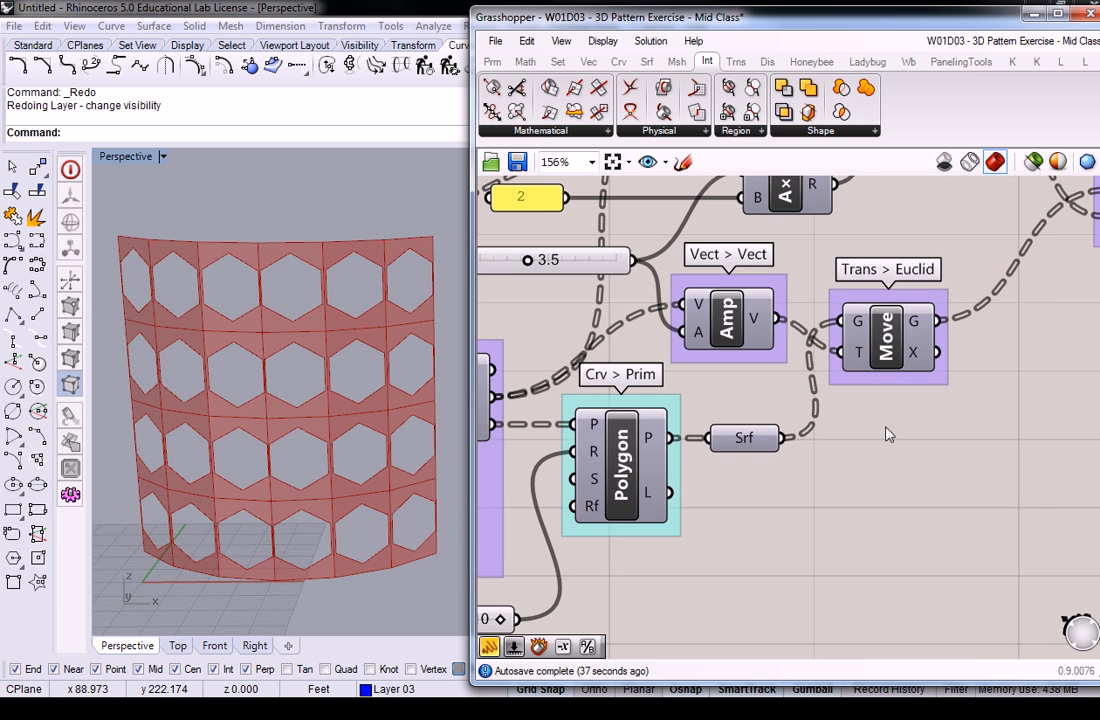
right_click(932, 383)
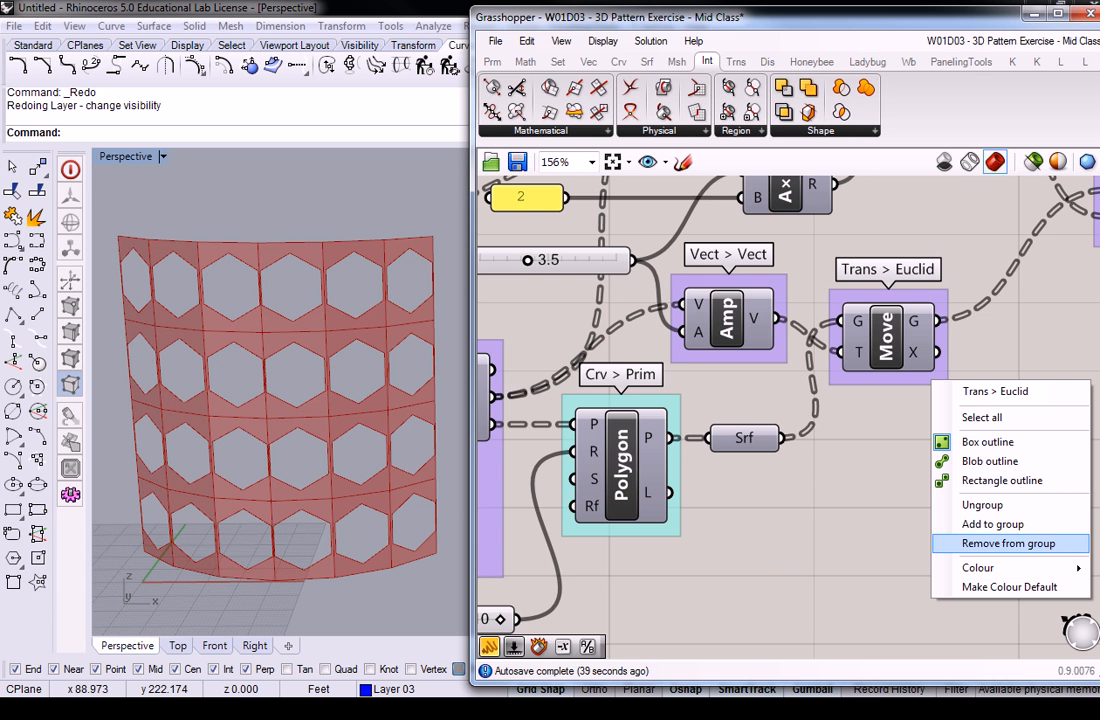
right_click_drag(844, 491, 650, 334)
right_click(663, 330)
left_click(706, 222)
right_click(707, 229)
mouse_move(760, 409)
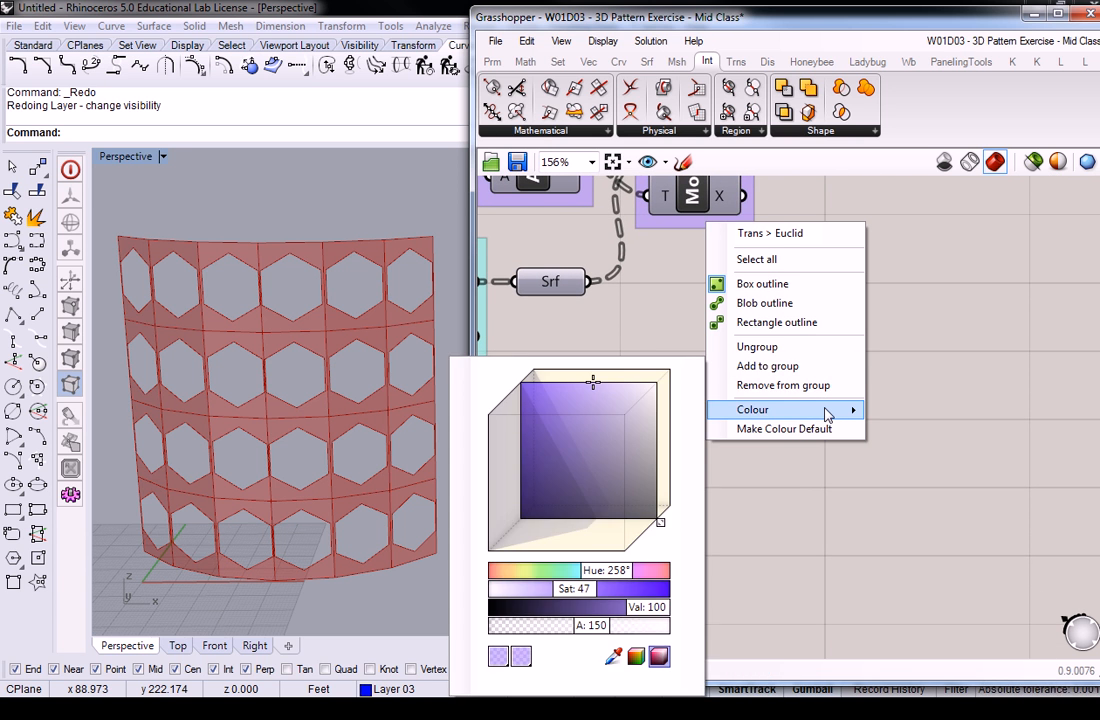
left_click_drag(600, 572, 580, 572)
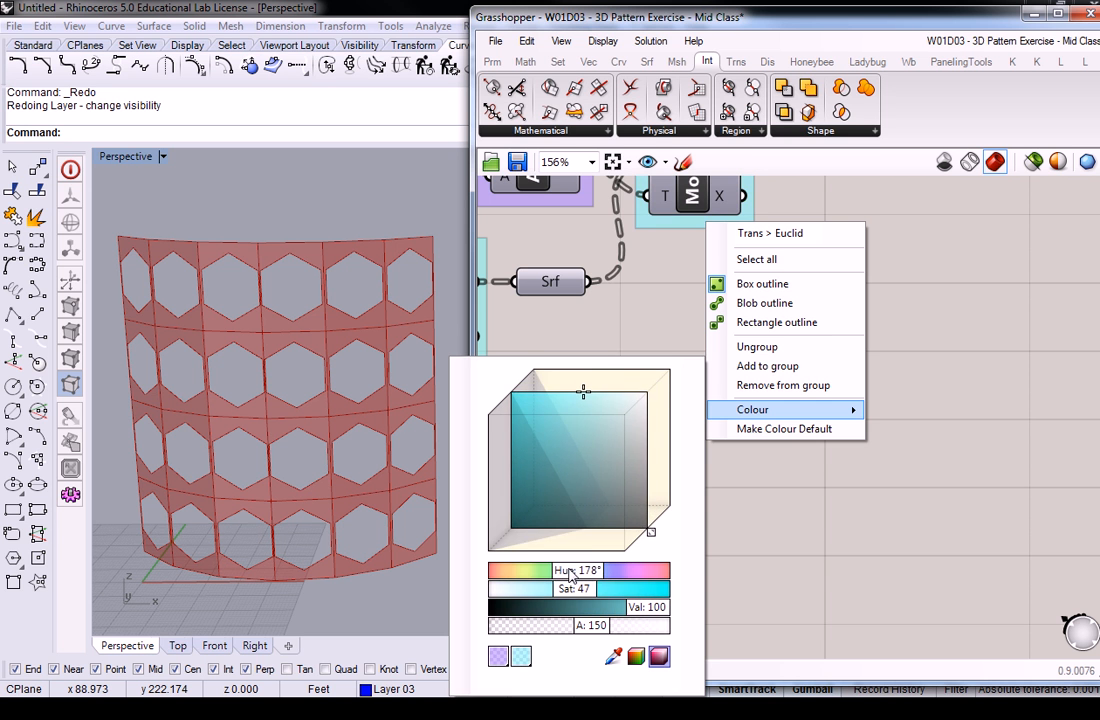
left_click(957, 418)
Recolour the Srf > Frfm group around Extrude light cyan like the Move group
right_click_drag(912, 285, 957, 570)
right_click_drag(1026, 367, 838, 389)
left_click(838, 389)
right_click(838, 389)
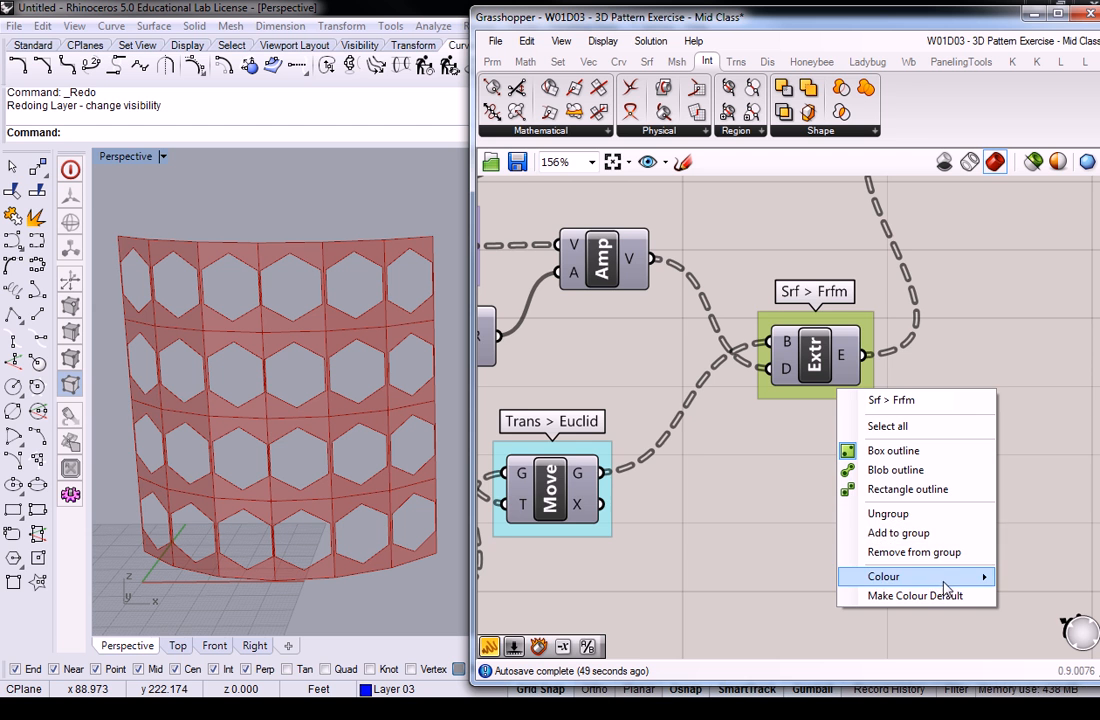
right_click_drag(1016, 461, 884, 395)
right_click(703, 338)
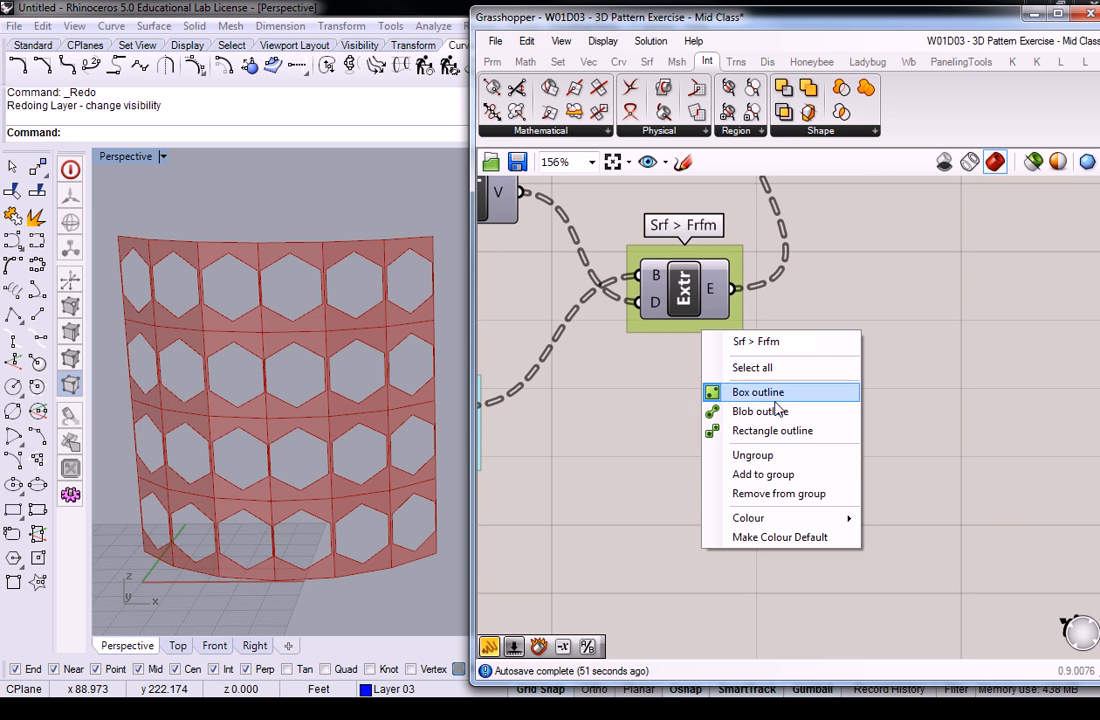
mouse_move(847, 517)
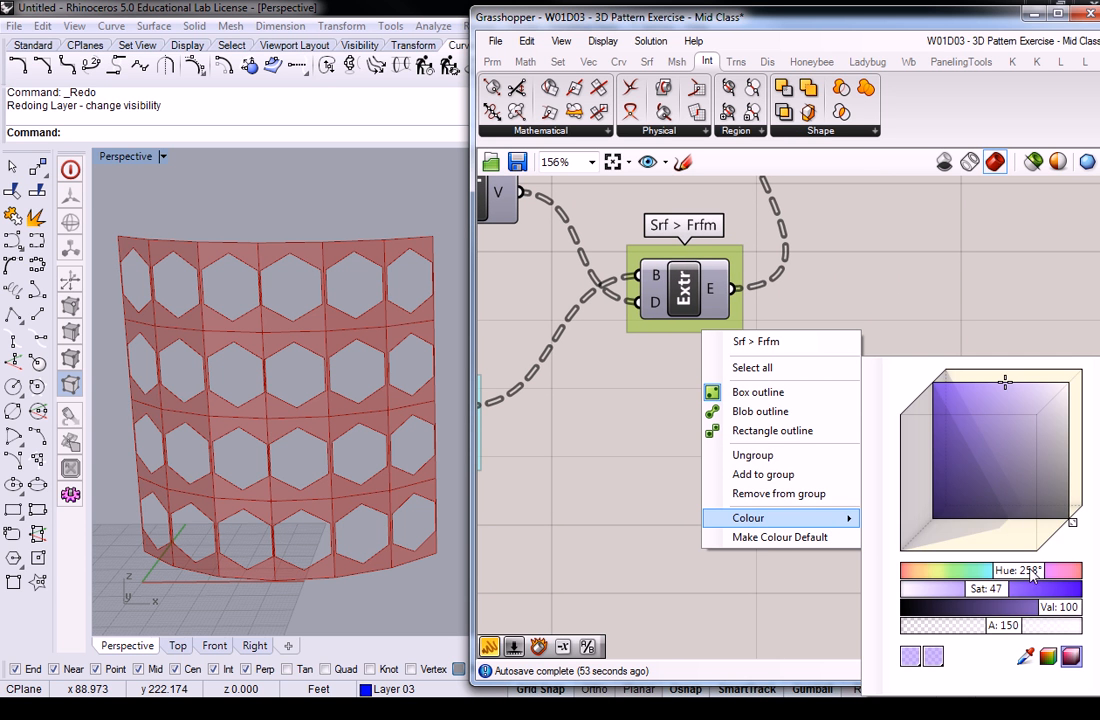
left_click_drag(1035, 572, 991, 572)
left_click(725, 222)
scroll(745, 320, "down", 4)
right_click_drag(745, 320, 803, 411)
right_click_drag(722, 425, 920, 345)
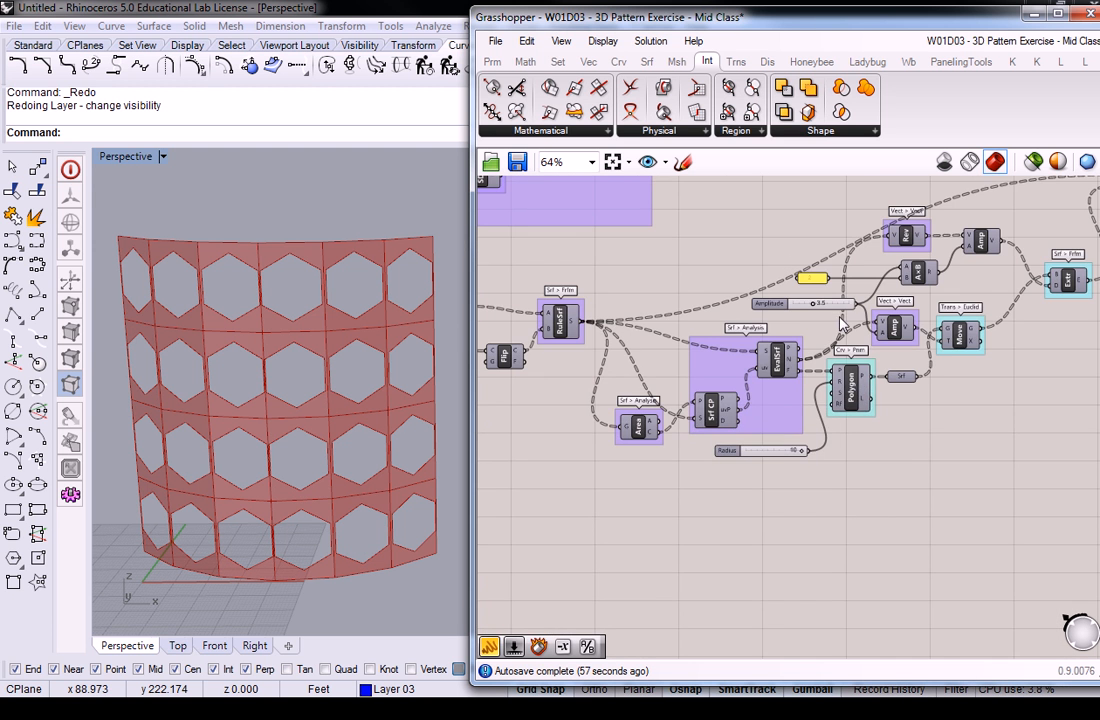
right_click_drag(588, 431, 488, 519)
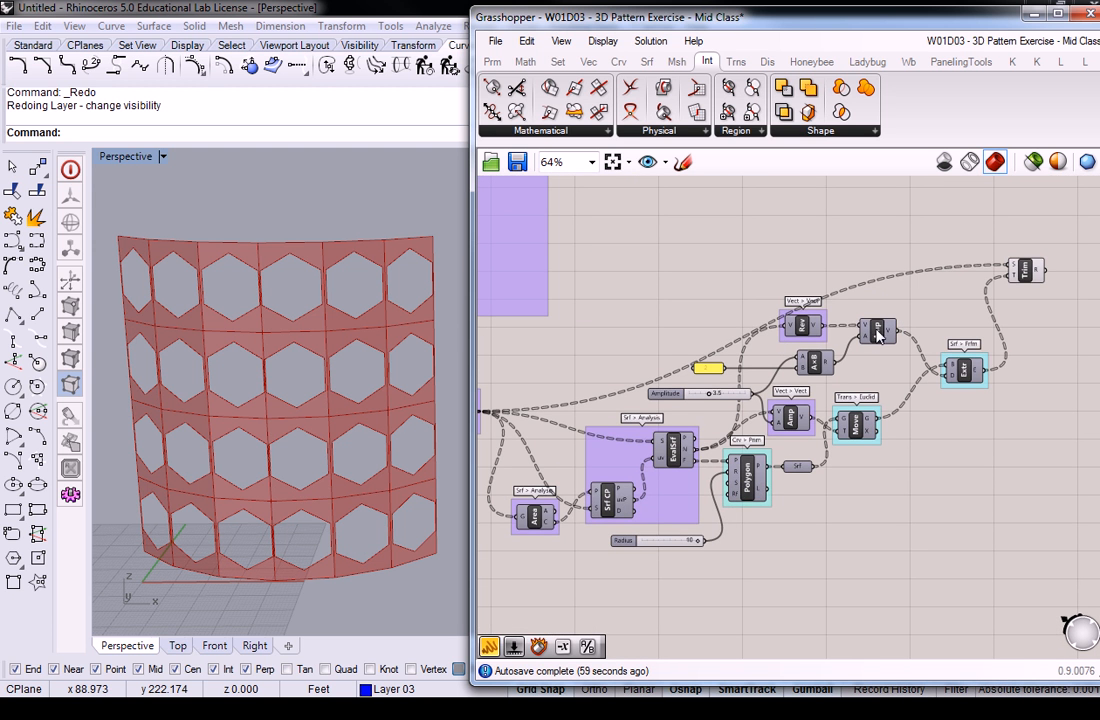